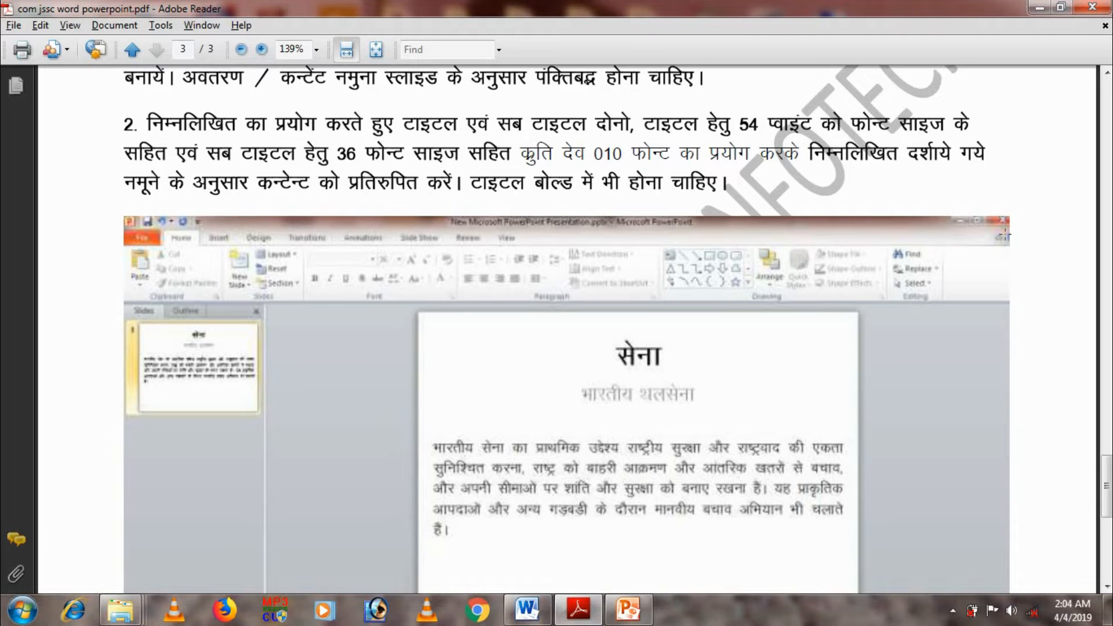
Review the remaining PowerPoint questions in the PDF paper and return to the first Word question on page 1
drag(1109, 474, 1108, 497)
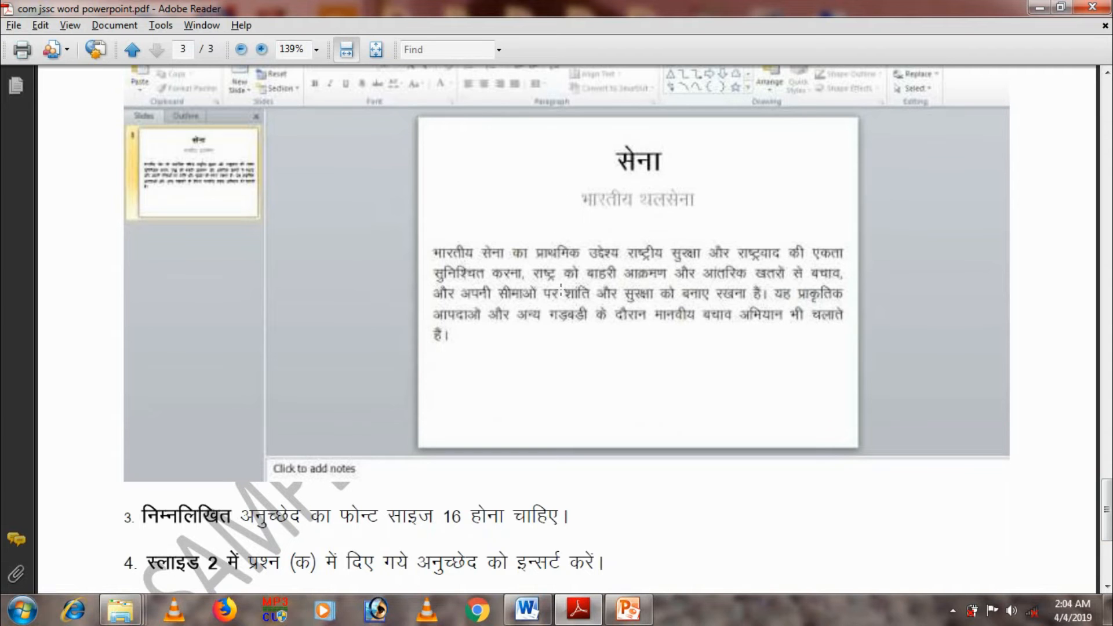
drag(1108, 492, 1107, 504)
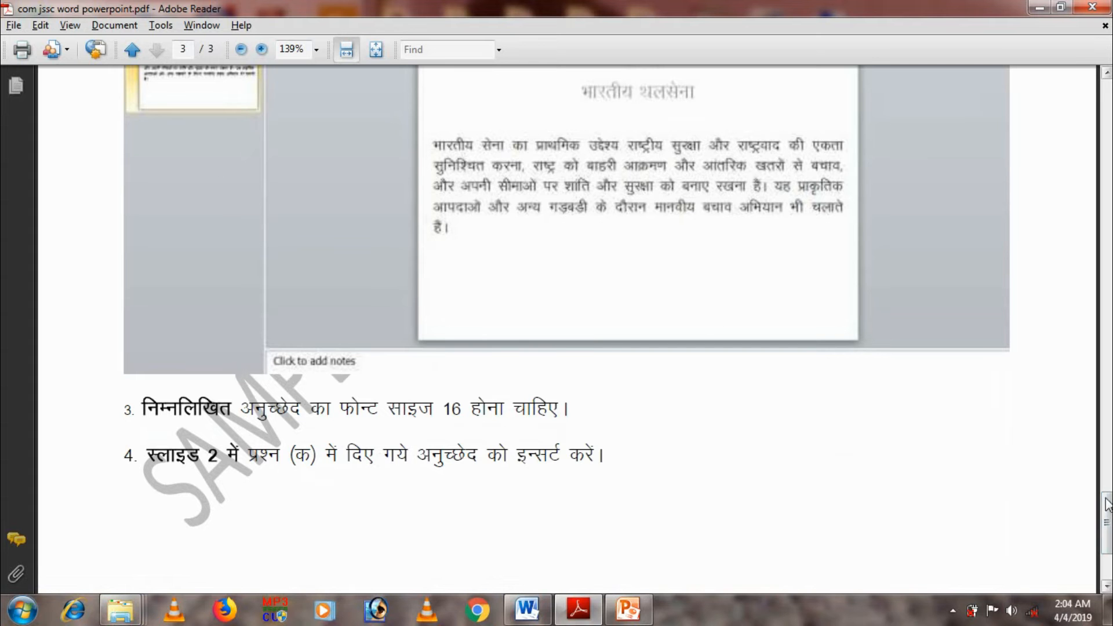
drag(1105, 513, 1107, 158)
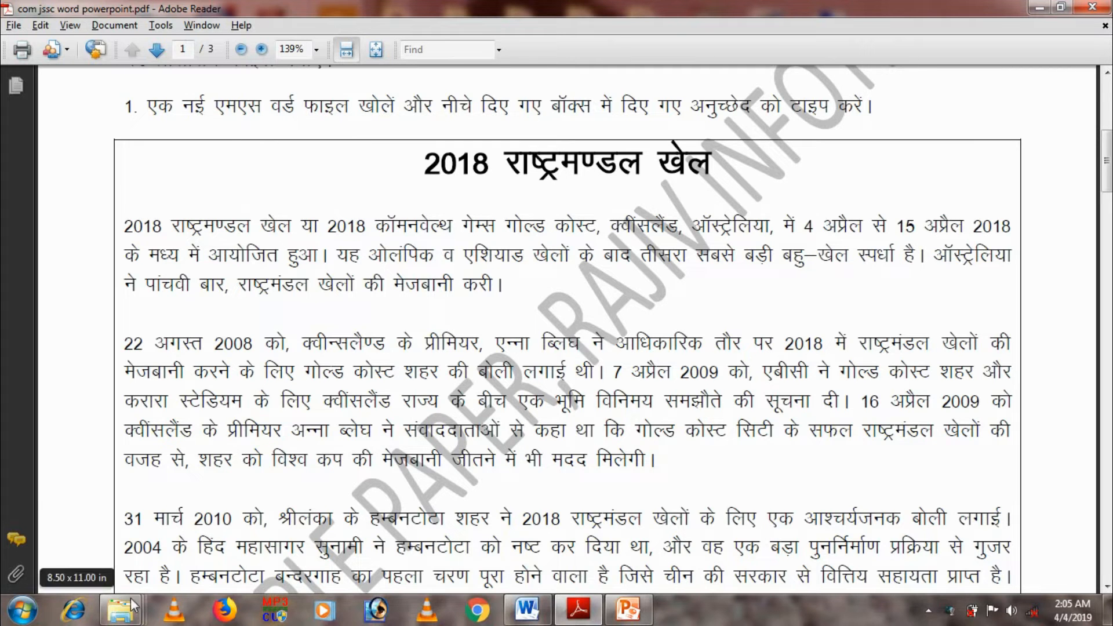
Create a Word document named word_123 in the folder with the existing Excel, PowerPoint and Word files, and open it maximized
click(131, 619)
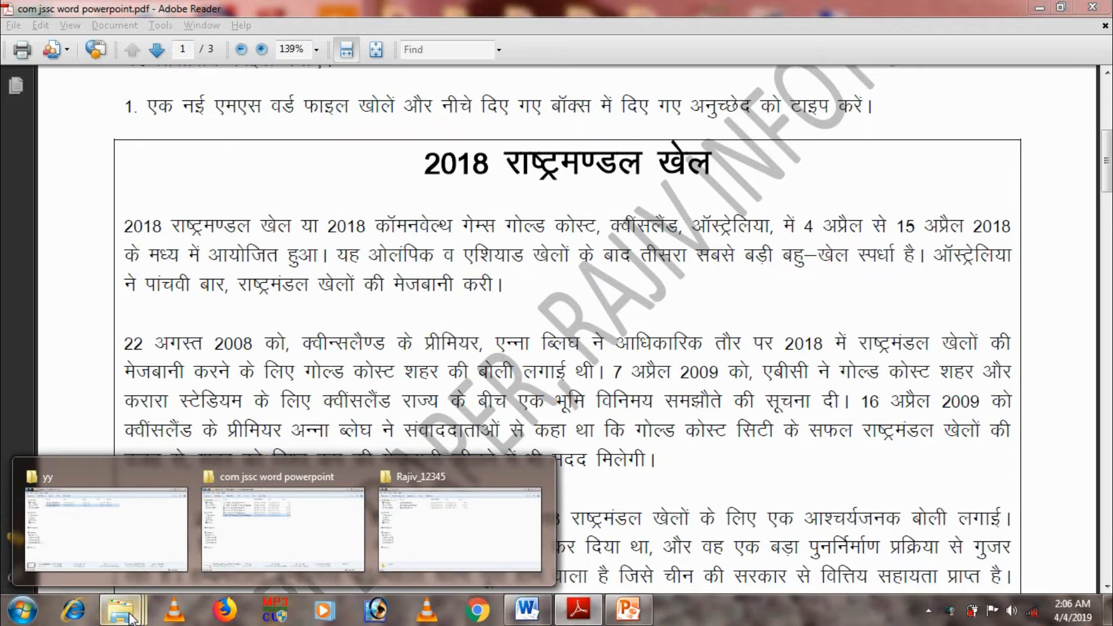
click(436, 506)
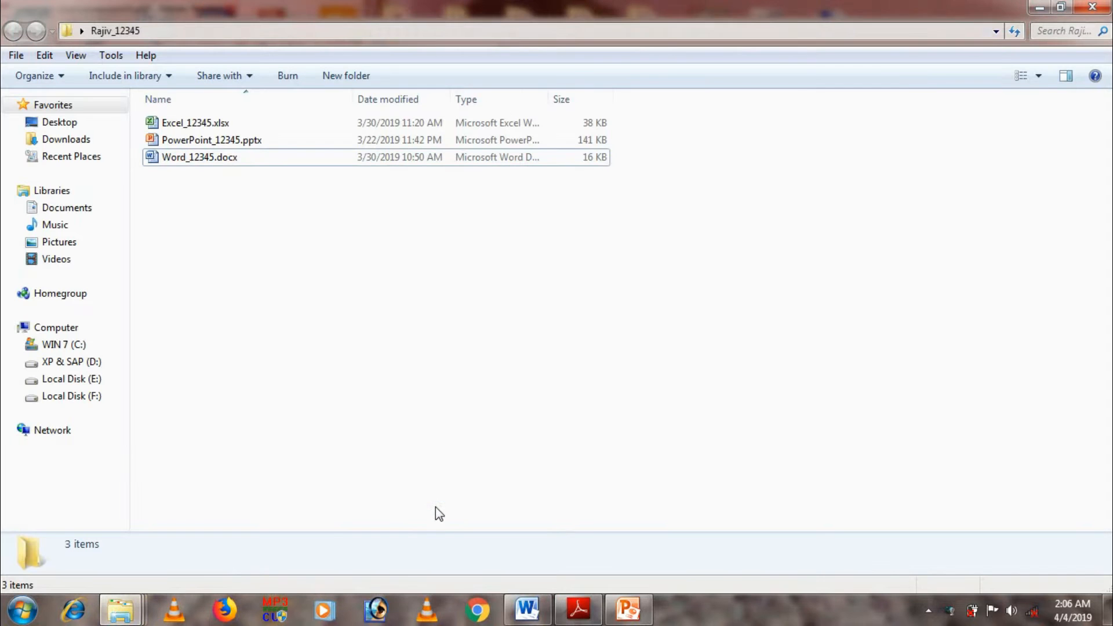
right_click(337, 335)
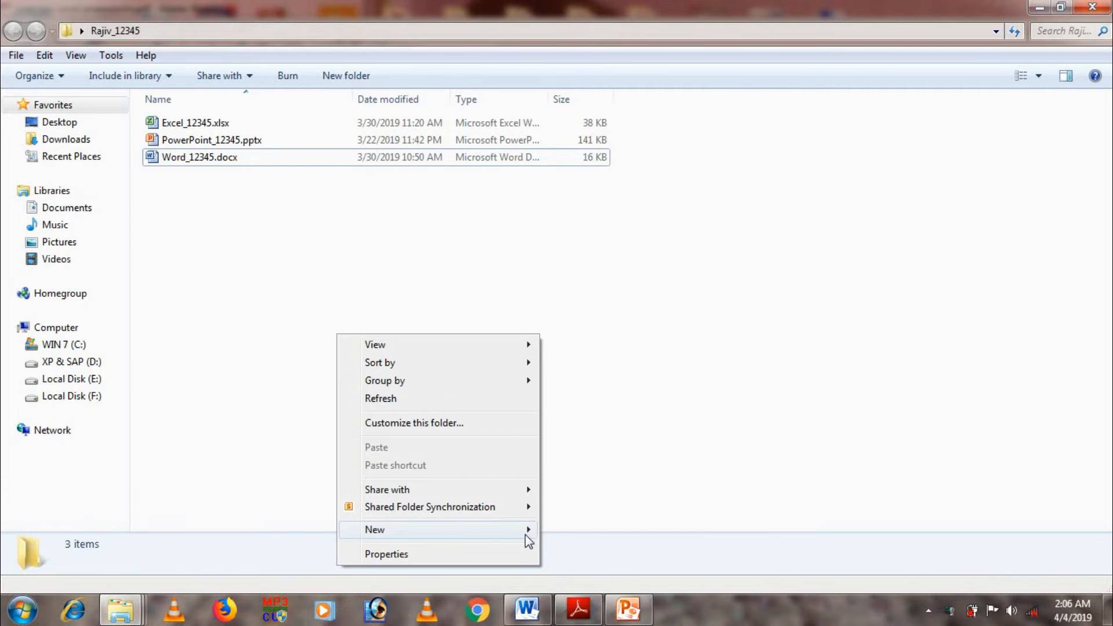
mouse_move(526, 535)
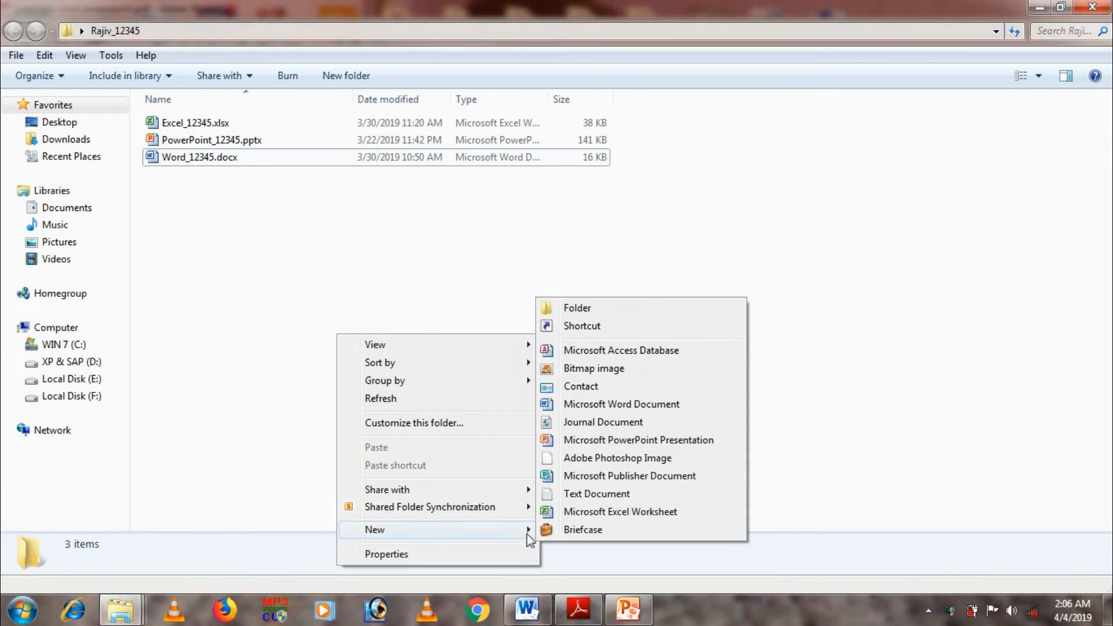
click(583, 405)
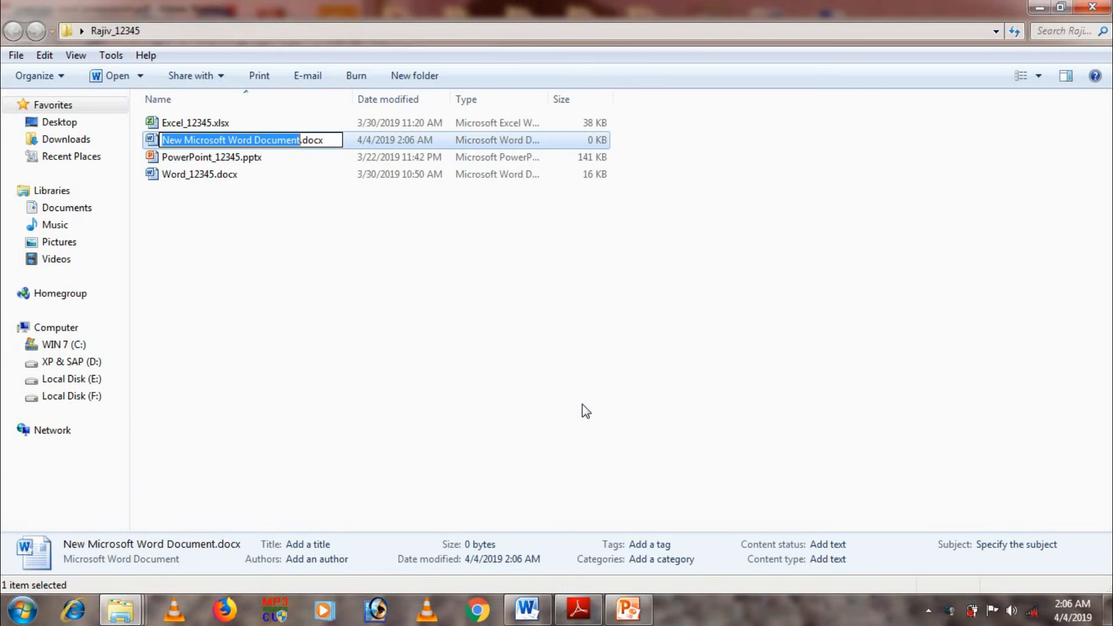
text(w)
text(ord)
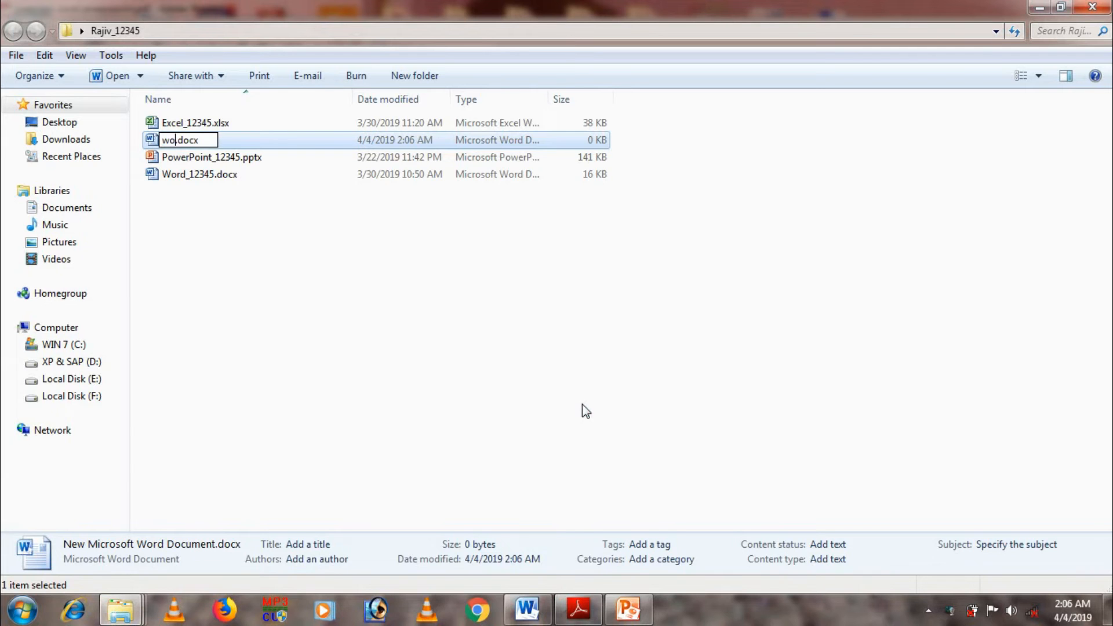
text(_123)
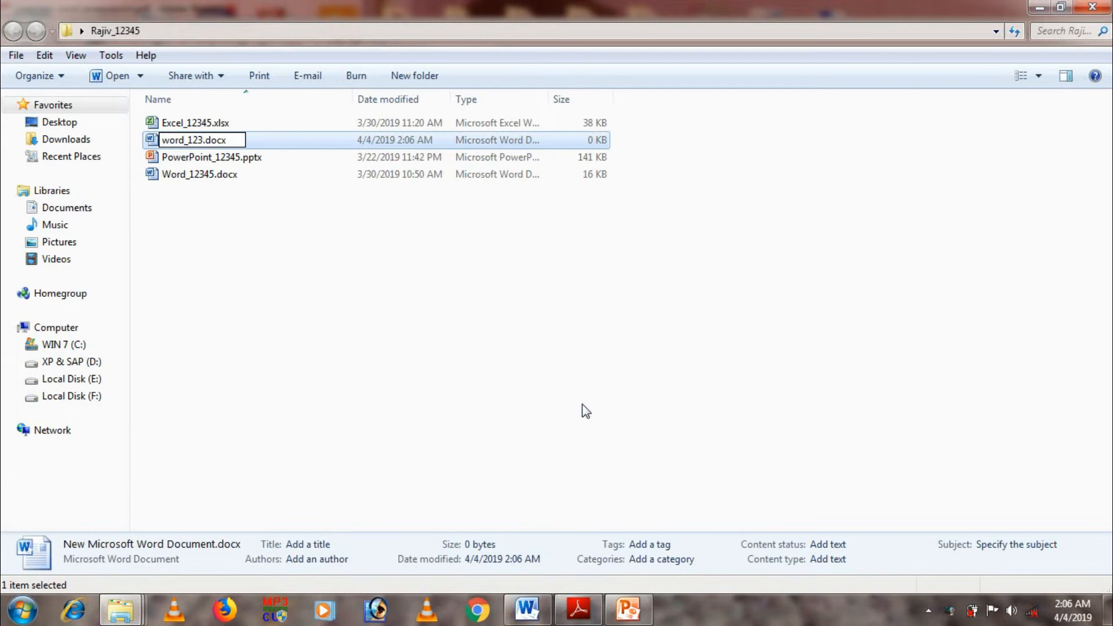
key(Return)
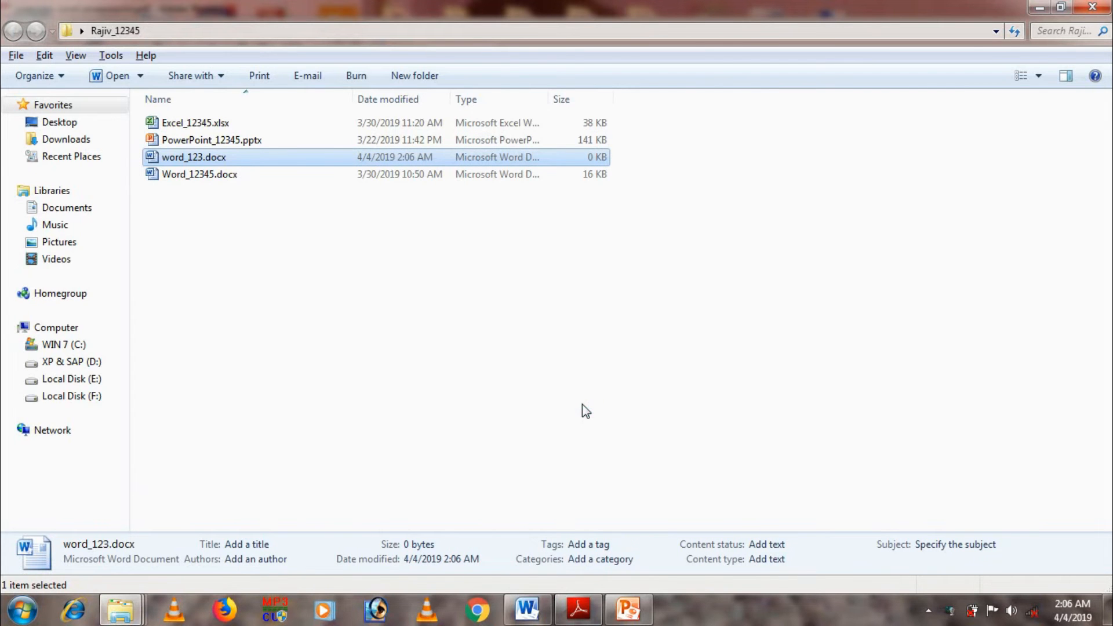
key(Return)
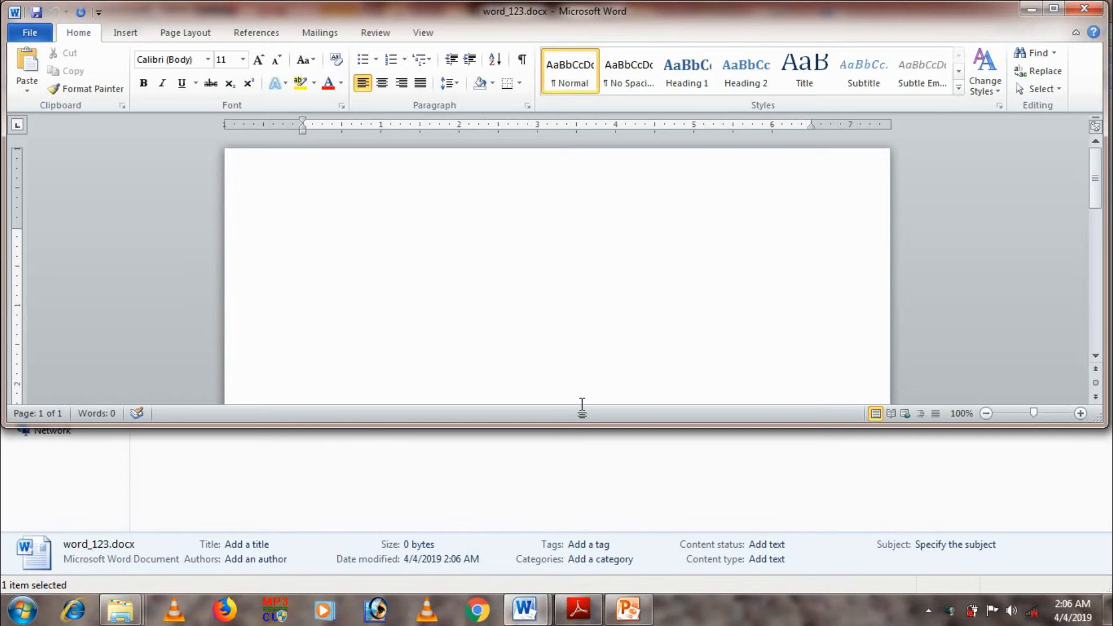
click(1054, 8)
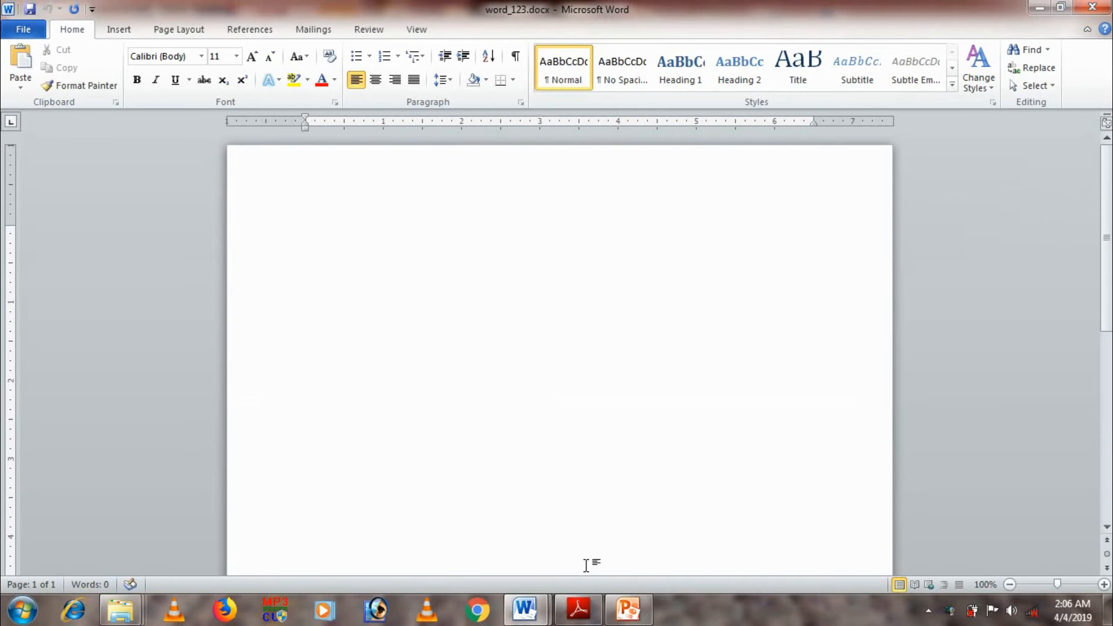
Copy the heading "2018 राष्ट्रमण्डल खेल" from the boxed passage in com jssc word powerpoint.docx
click(579, 610)
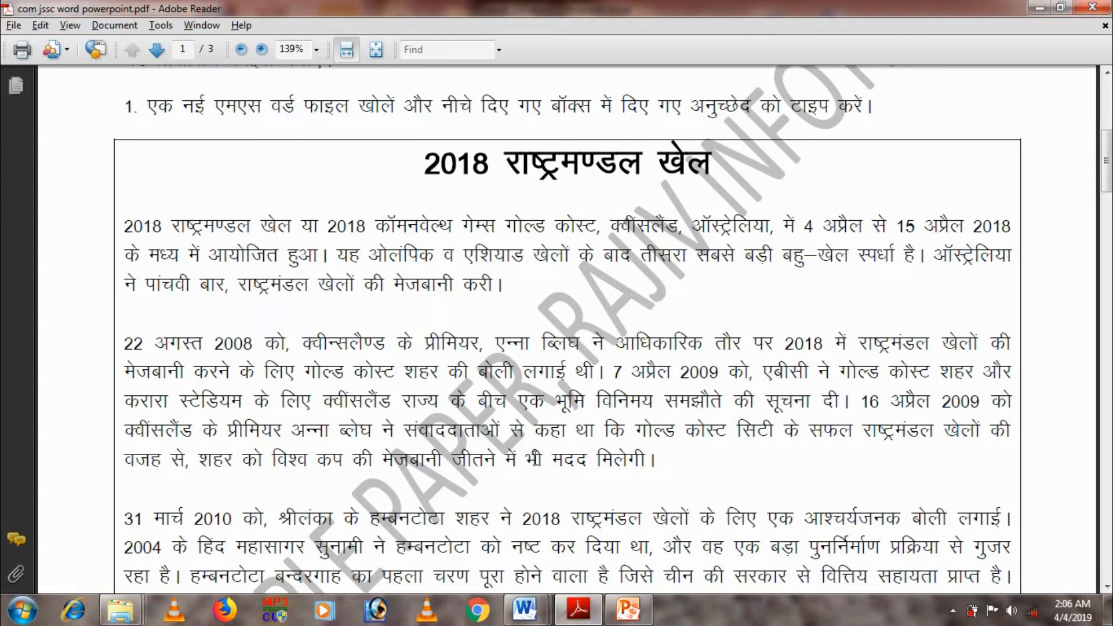
click(535, 612)
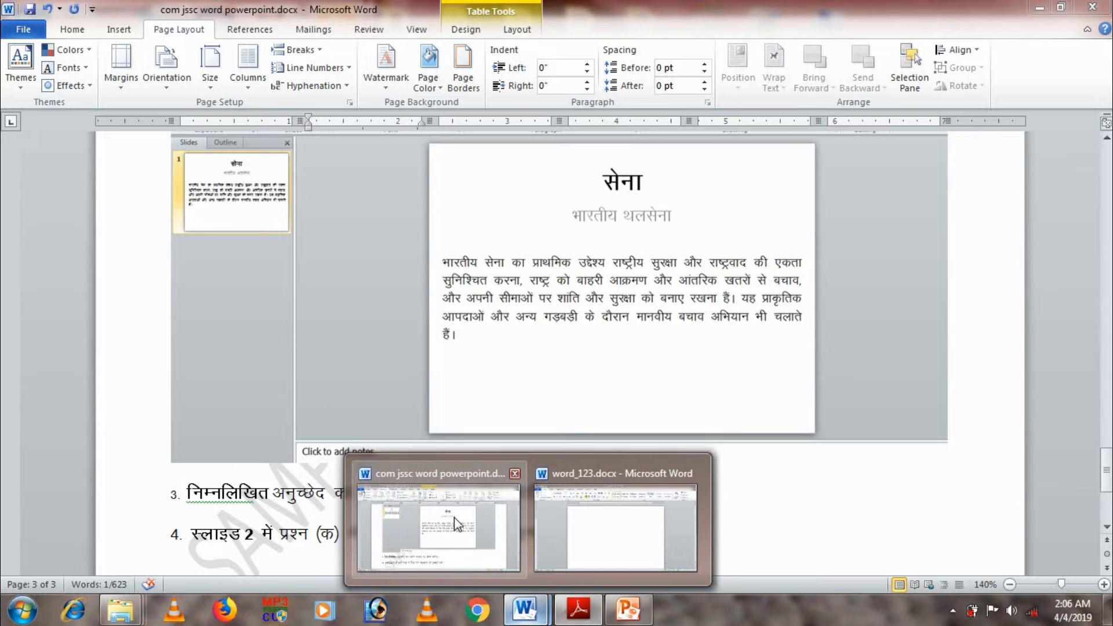
click(460, 522)
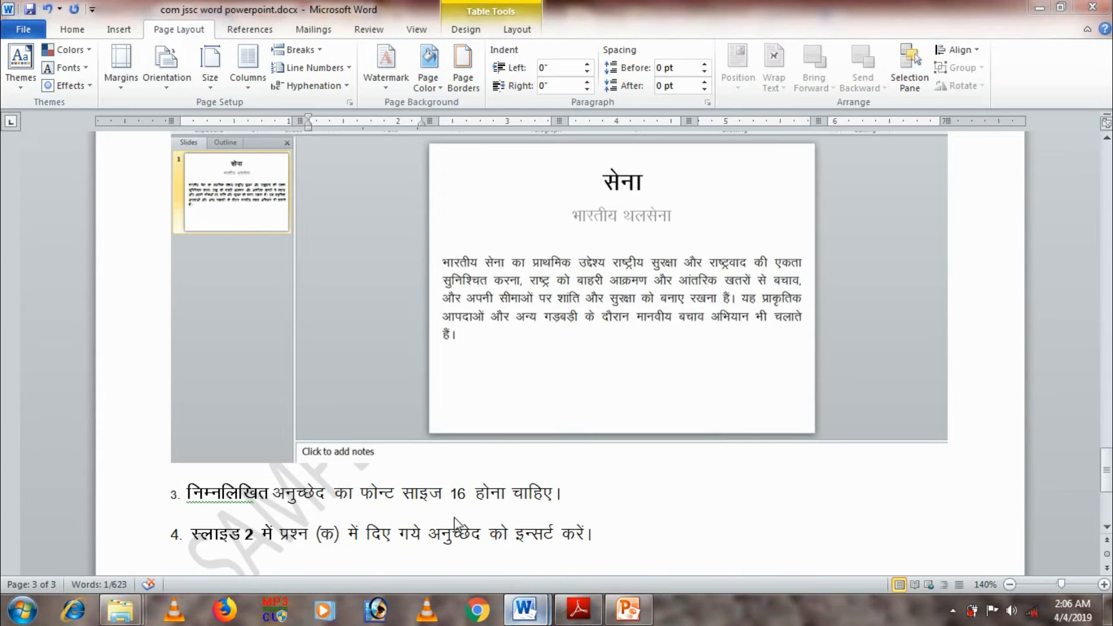
drag(1106, 469, 1105, 200)
click(697, 174)
drag(655, 164, 441, 170)
key(ctrl+c)
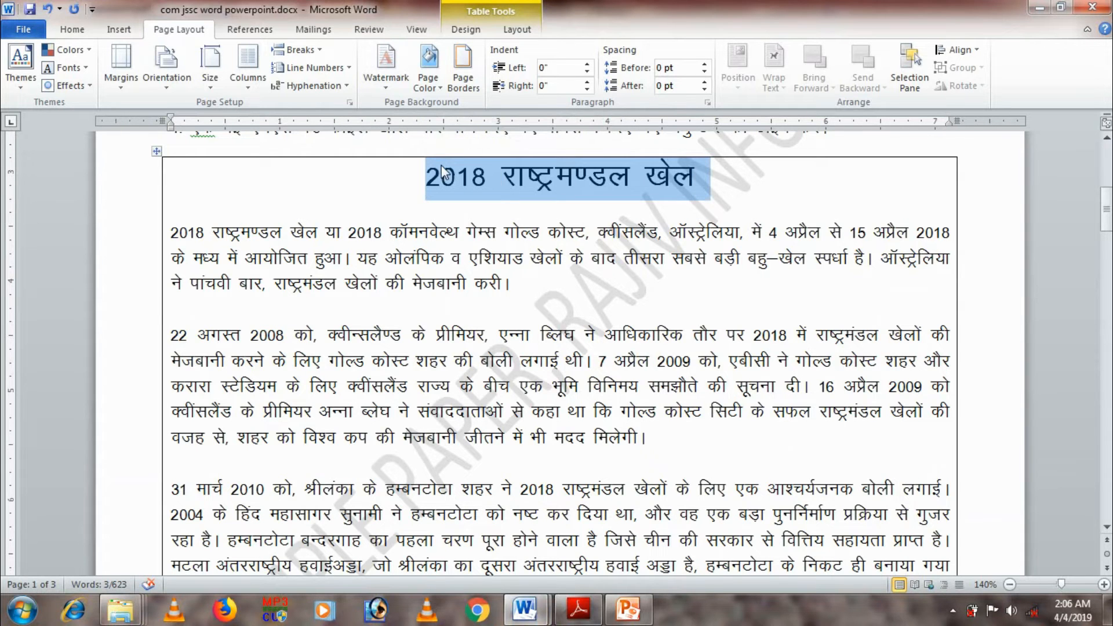
Insert a one-cell table in word_123.docx and paste the copied heading into it
click(528, 607)
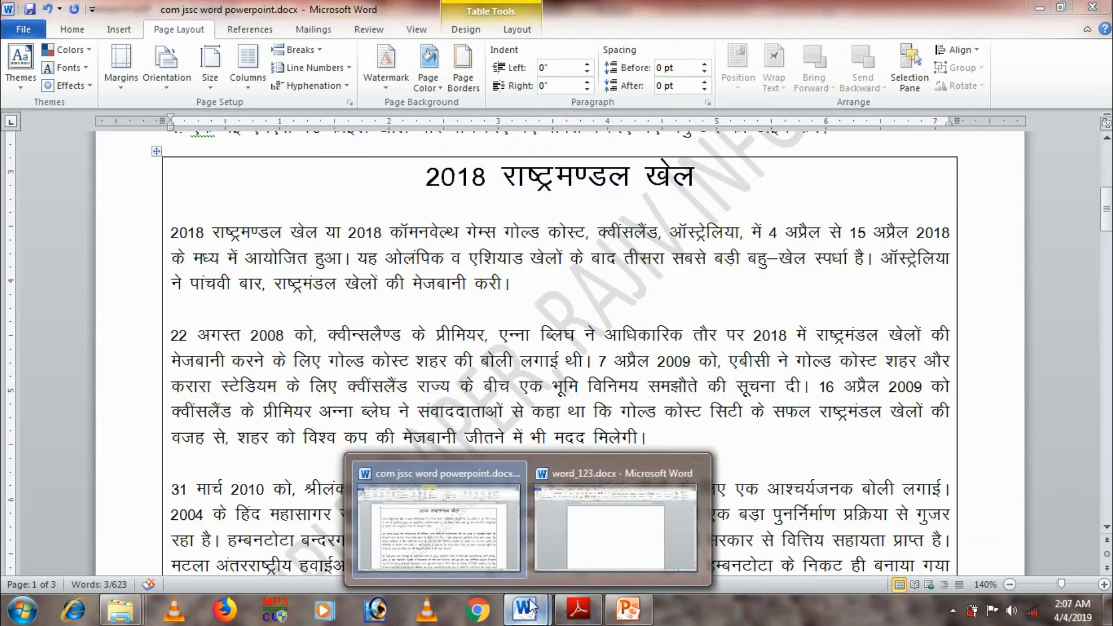
click(583, 539)
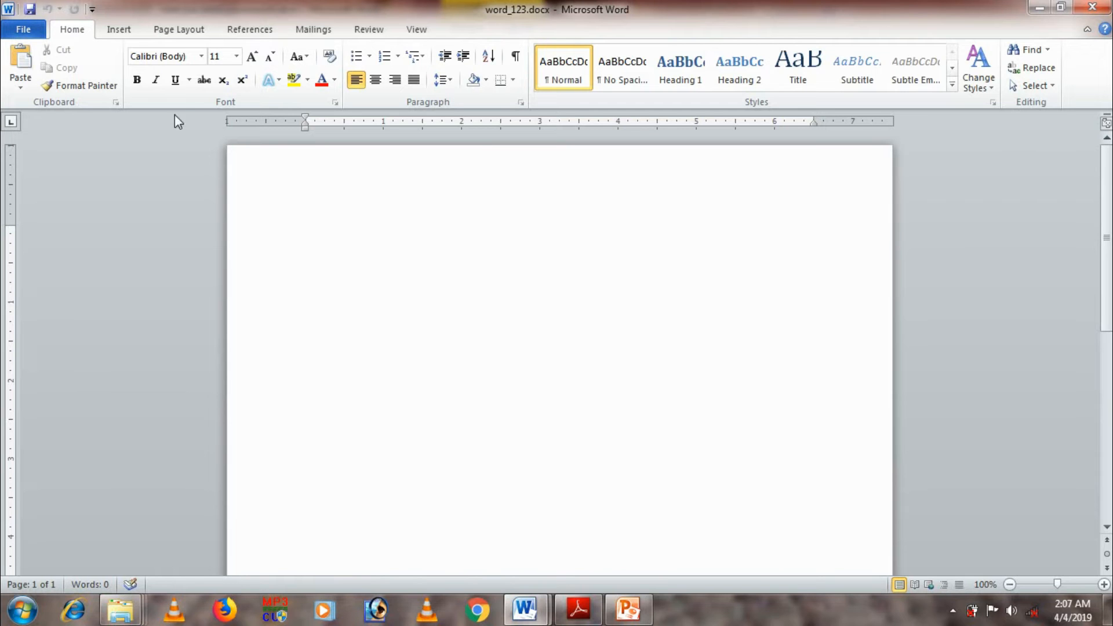
click(120, 29)
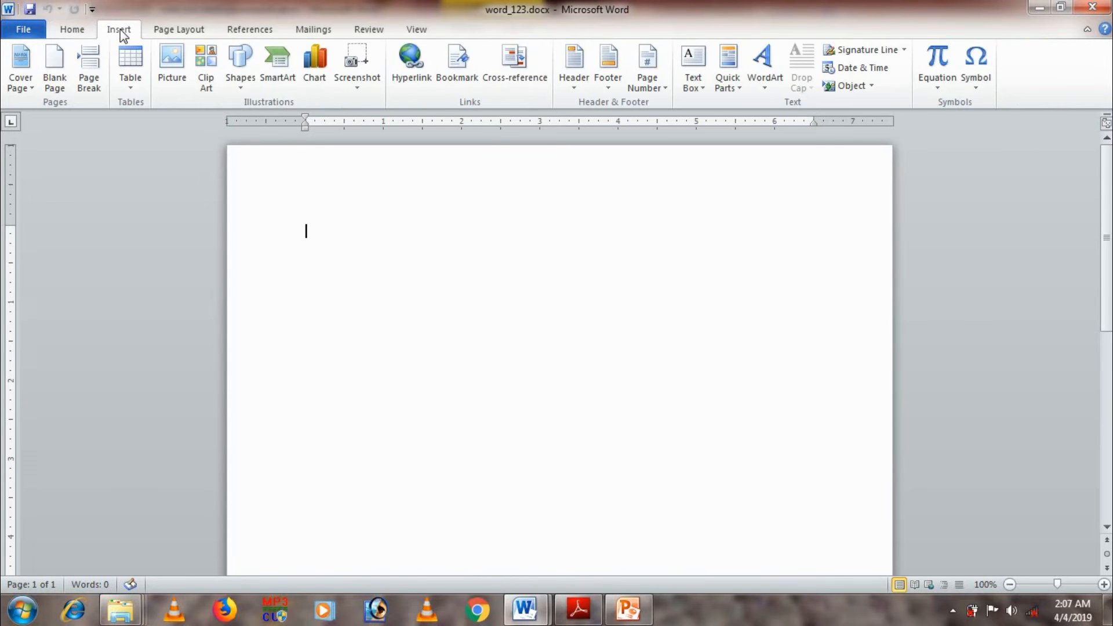
click(132, 87)
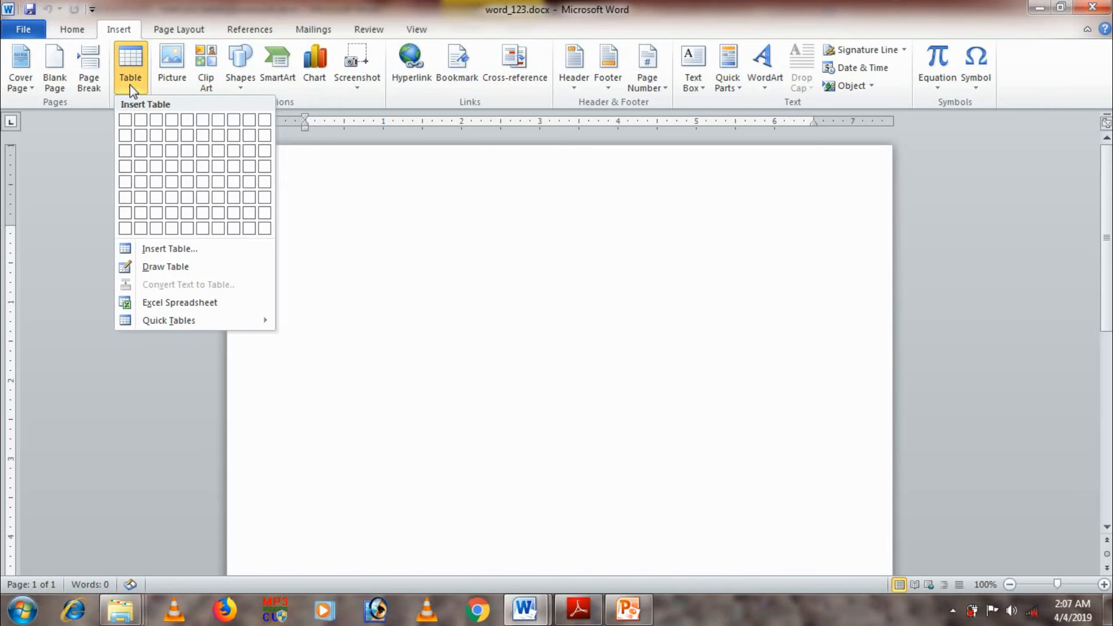
click(125, 121)
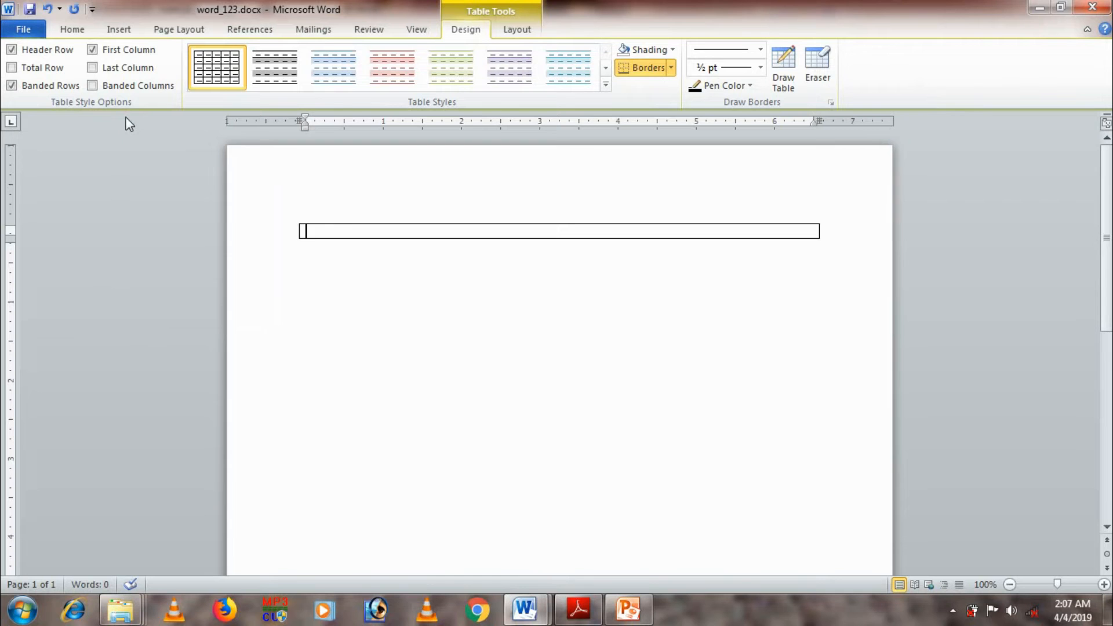
key(ctrl+v)
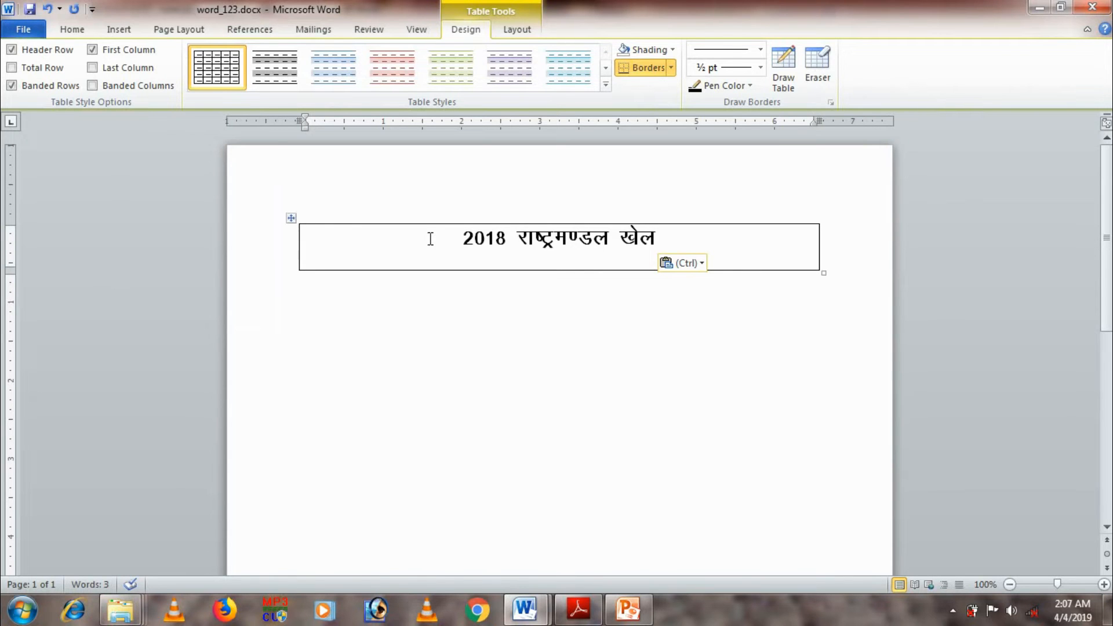
Copy the three body paragraphs and the subheading "पदक तालिका में शीर्ष दस देश" from the source document into the word_123.docx box below its heading
click(1104, 584)
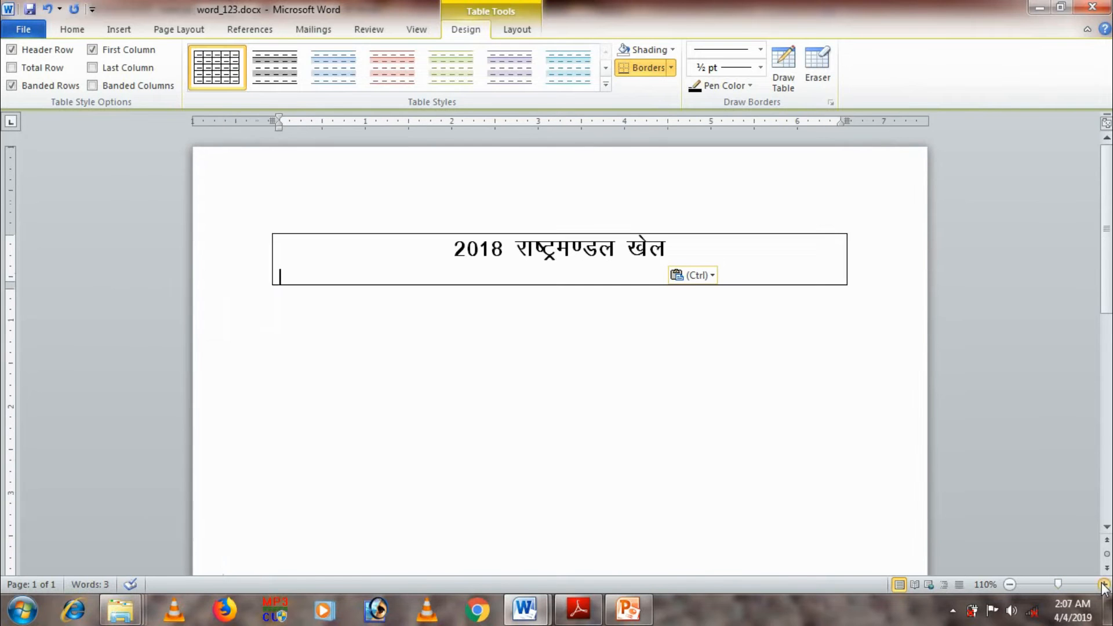
click(1104, 584)
click(1104, 584)
click(1104, 585)
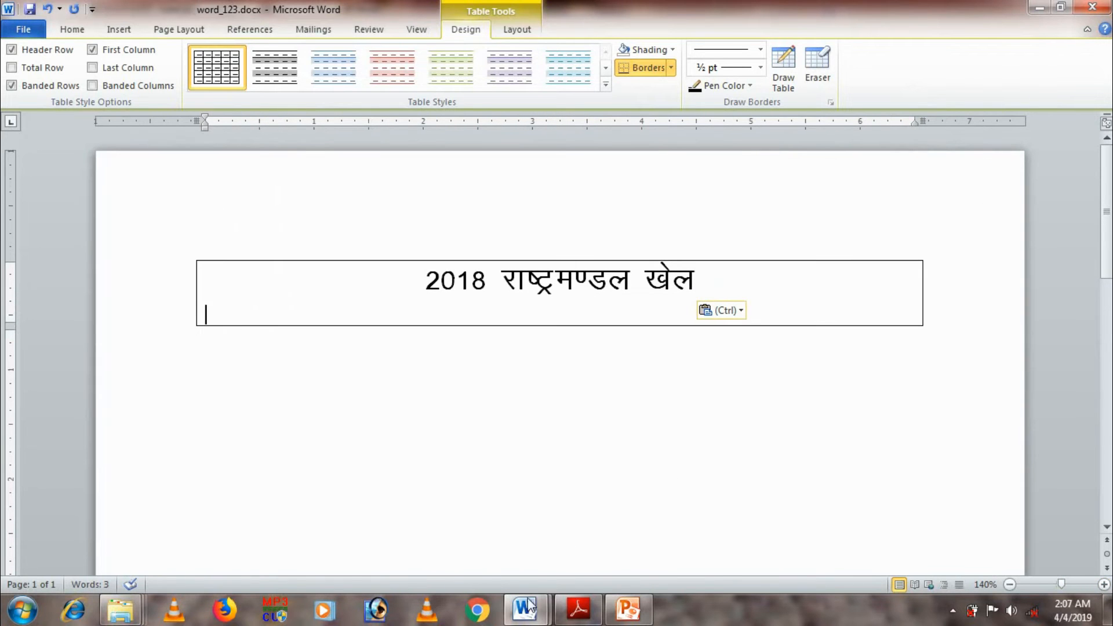
mouse_move(521, 619)
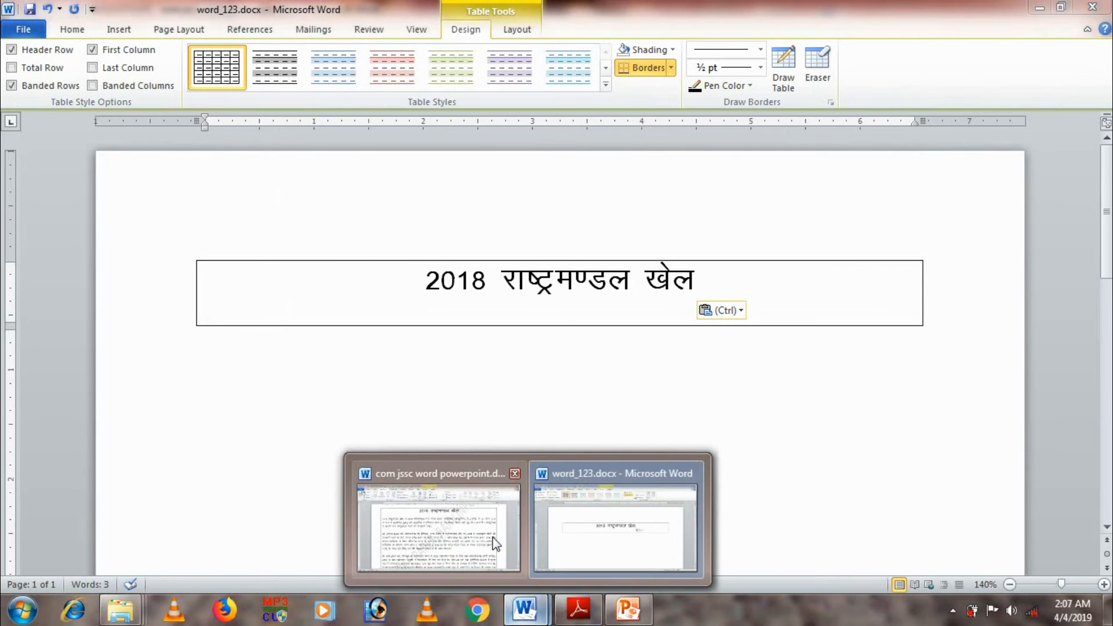
click(439, 524)
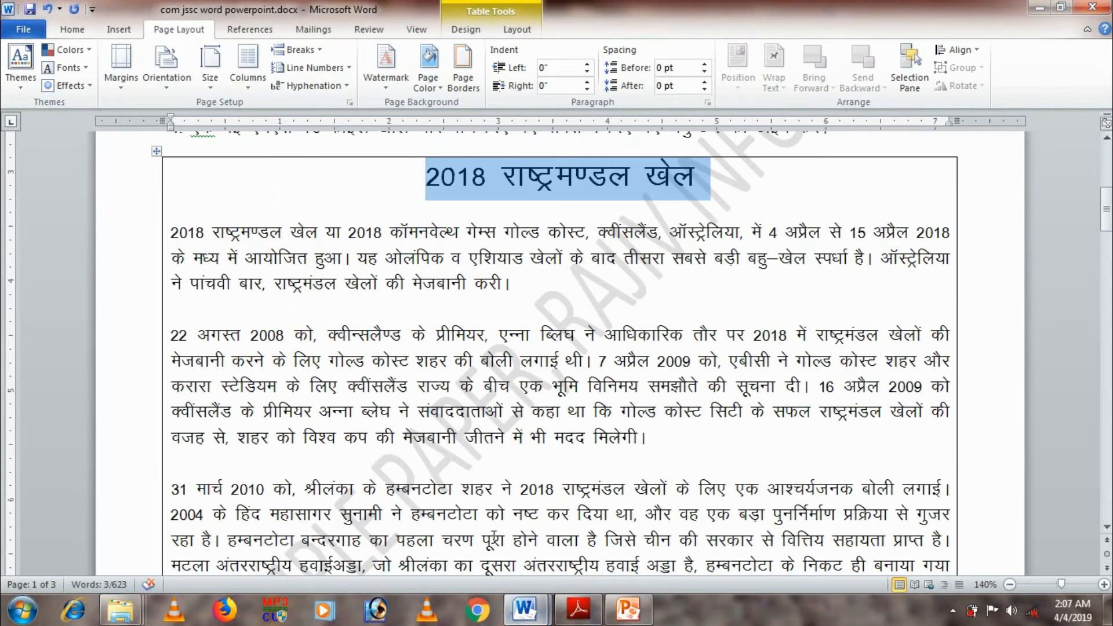
click(174, 232)
key(shift+End)
key(shift+Down)
key(shift+Down)
key(shift+Down)
key(shift+Down)
key(shift+Down)
key(shift+Down)
key(shift+Down)
key(shift+Down)
key(shift+Down)
key(shift+Down)
key(shift+Down)
key(shift+Down)
key(shift+Down)
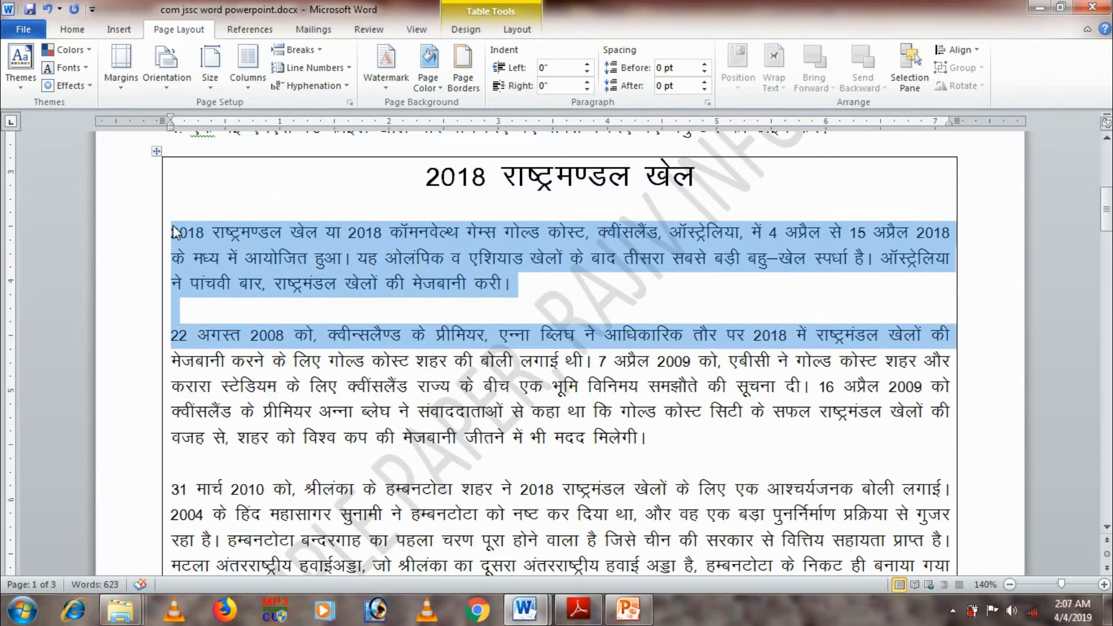
key(shift+Down)
key(shift+Down)
key(shift+Down)
key(shift+Down)
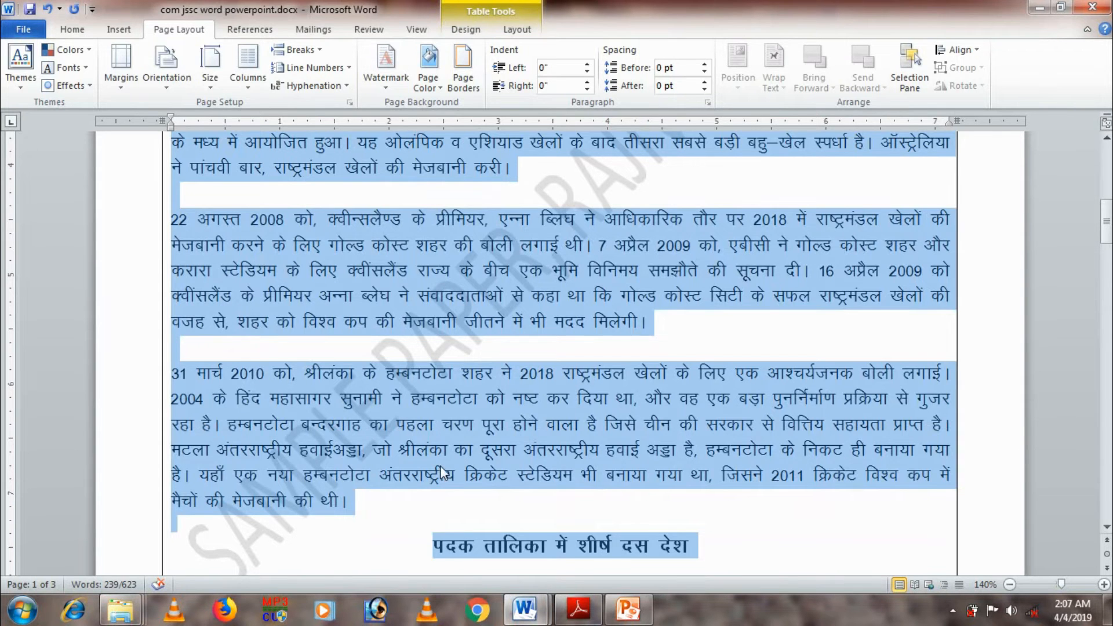
key(alt+Tab)
key(ctrl+v)
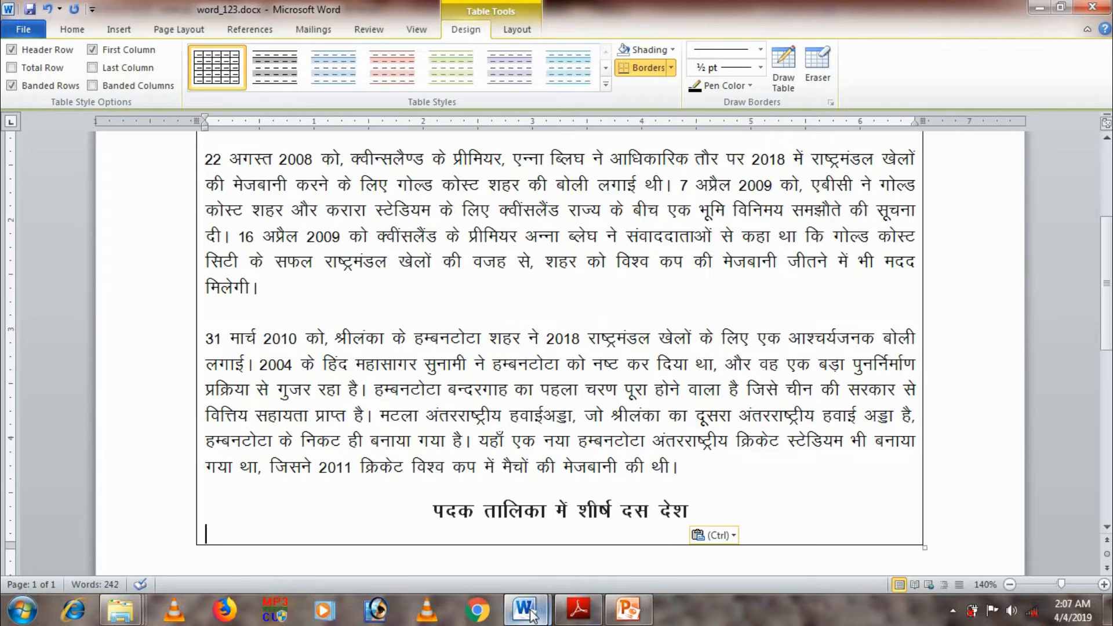
Examine the medal table's columns and rows in the PDF question paper, and return to word_123.docx
mouse_move(530, 613)
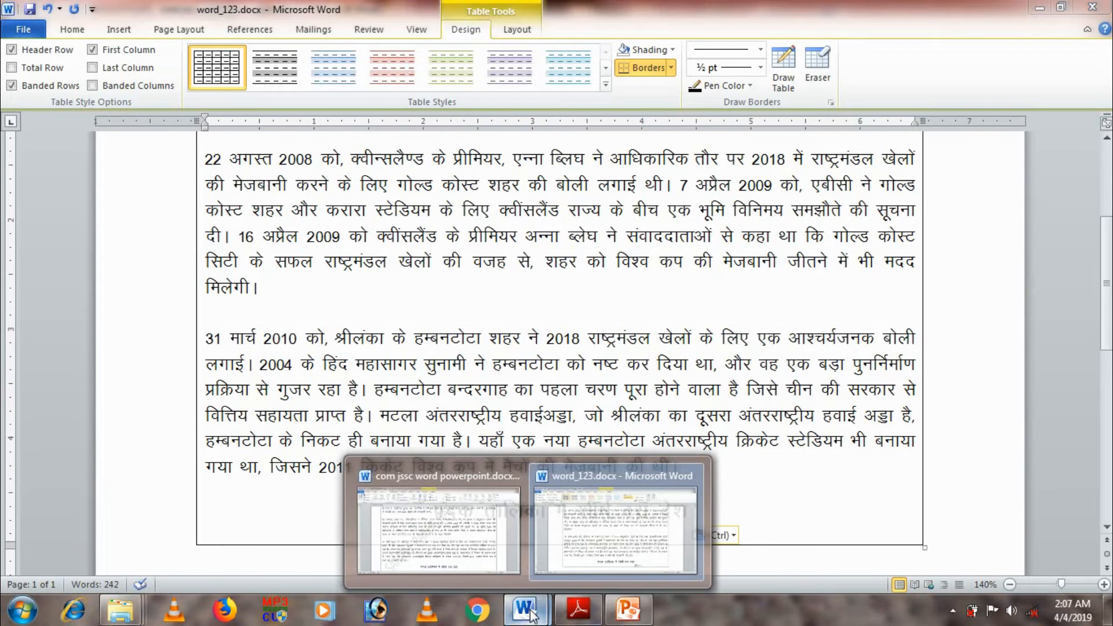
click(496, 542)
click(578, 610)
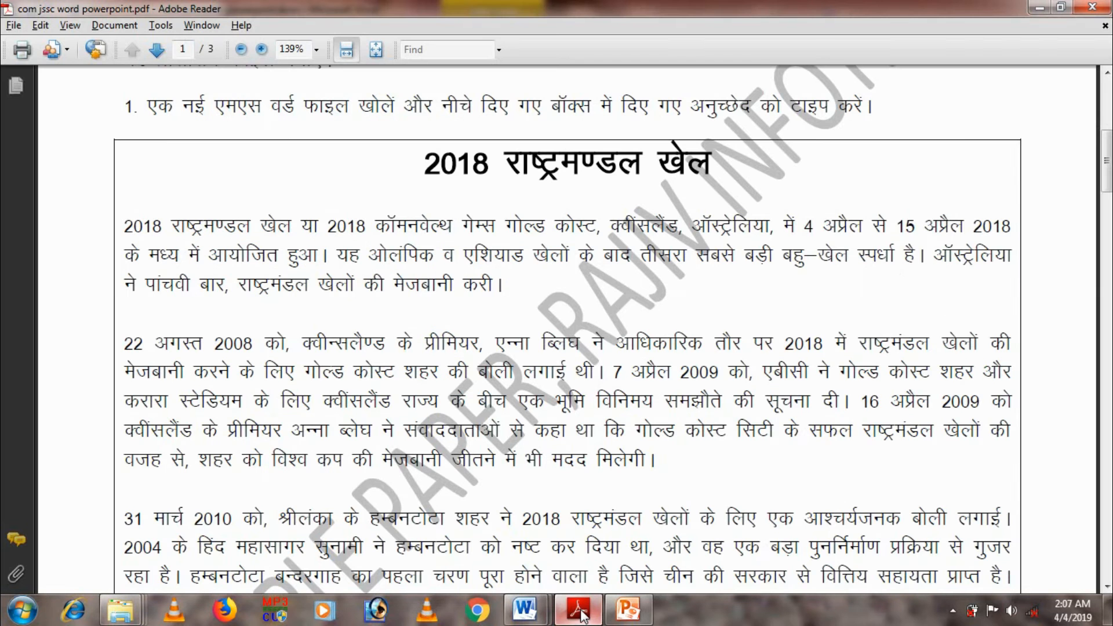
drag(1108, 174, 1109, 223)
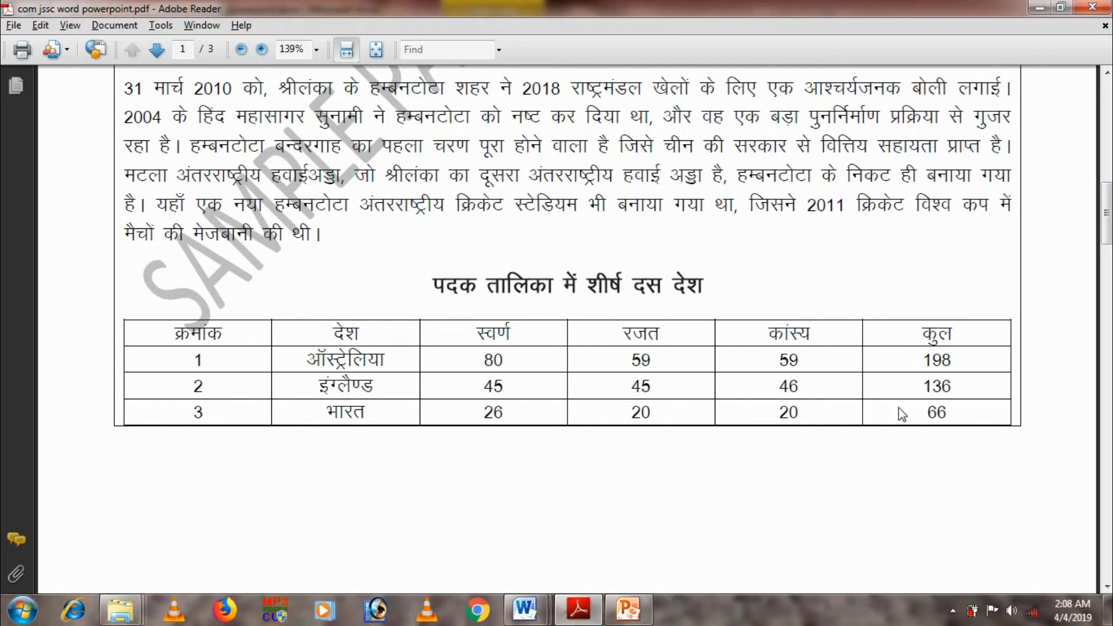
click(532, 609)
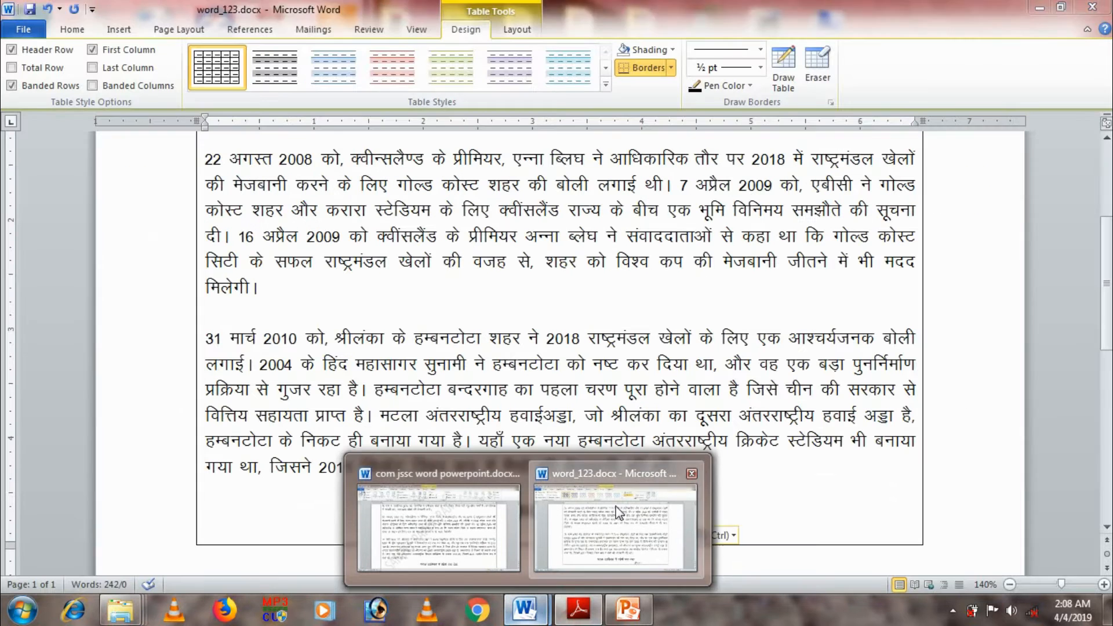
click(616, 506)
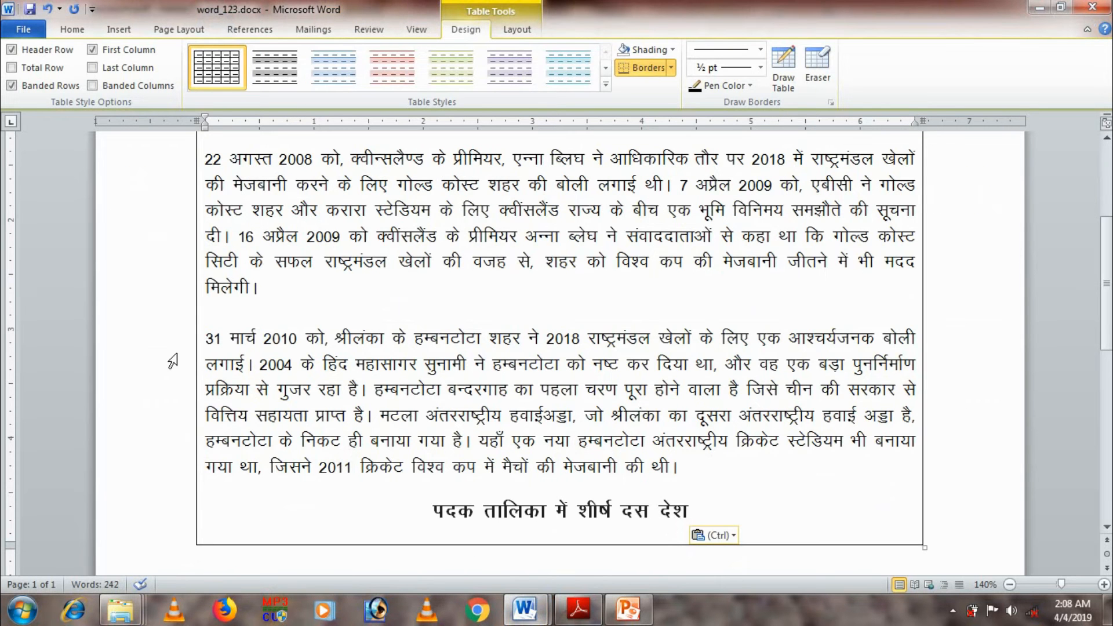
Center the empty line below the subheading "पदक तालिका में शीर्ष दस देश" and insert a six-column, four-row table there
click(92, 49)
click(72, 30)
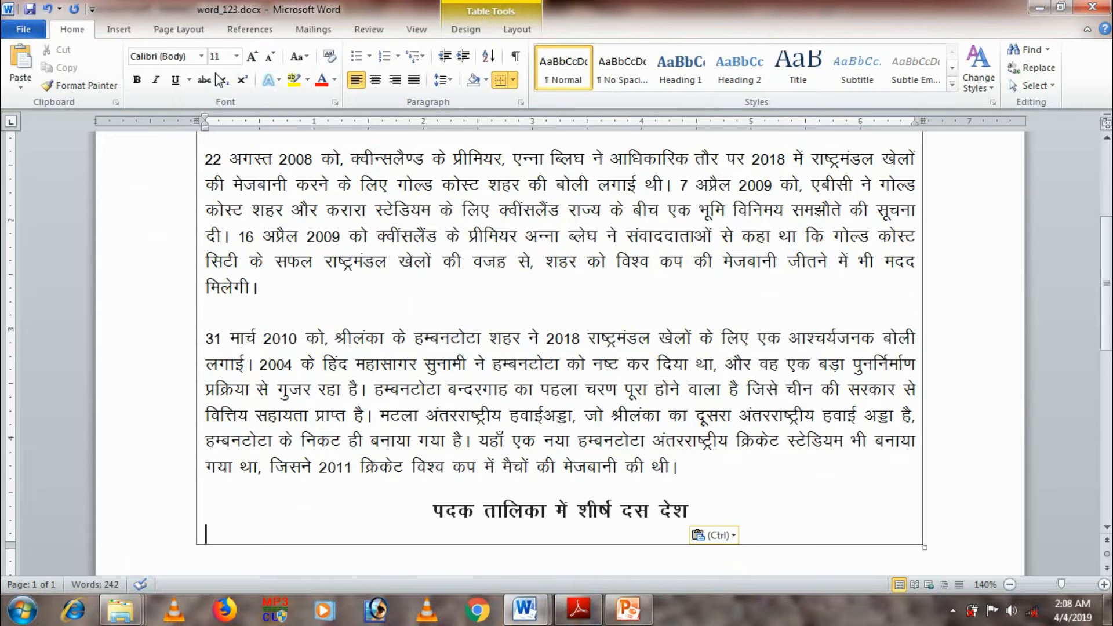
click(376, 81)
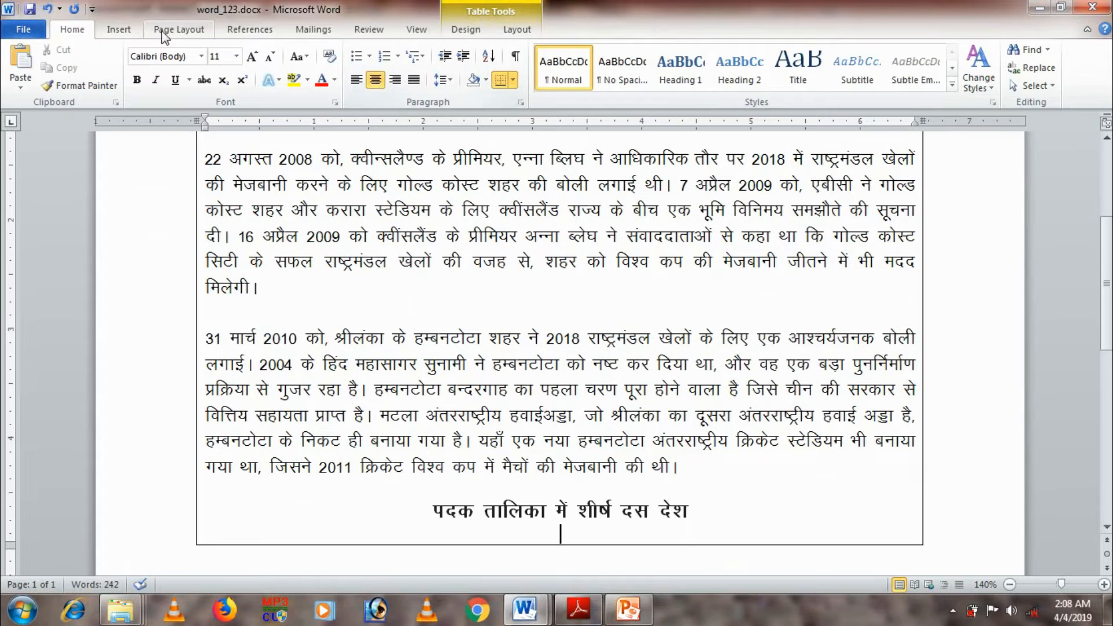
click(122, 34)
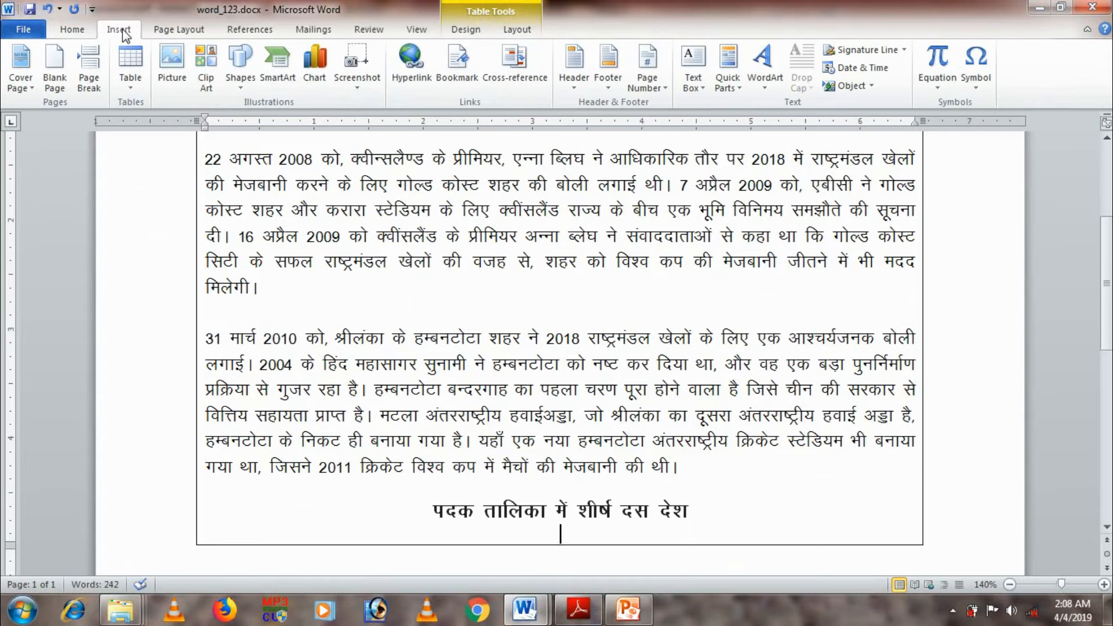
click(130, 86)
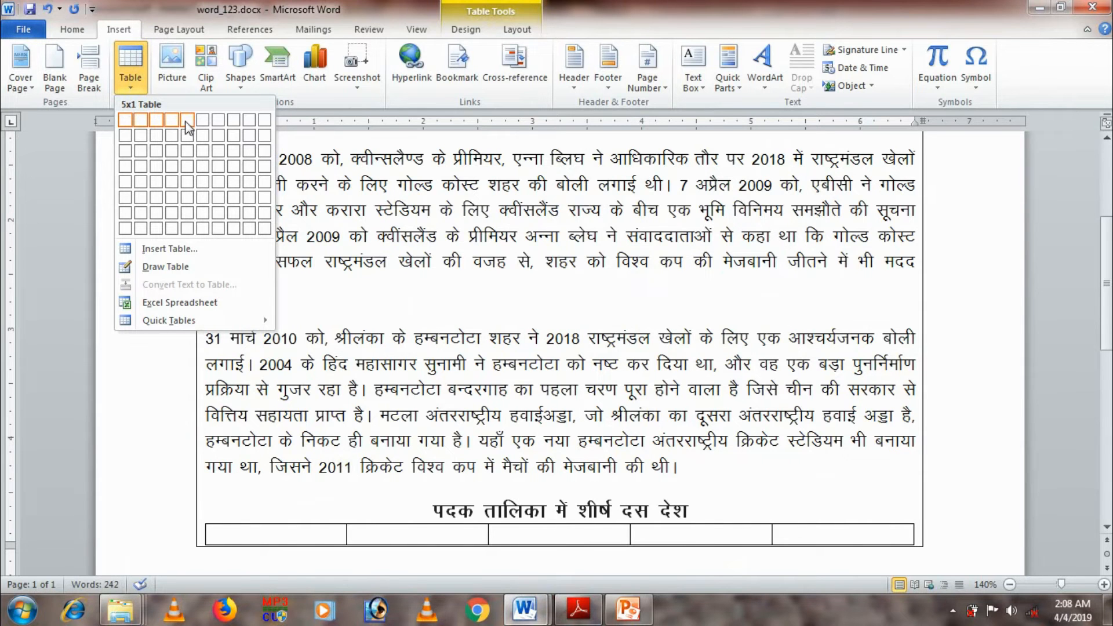
click(203, 163)
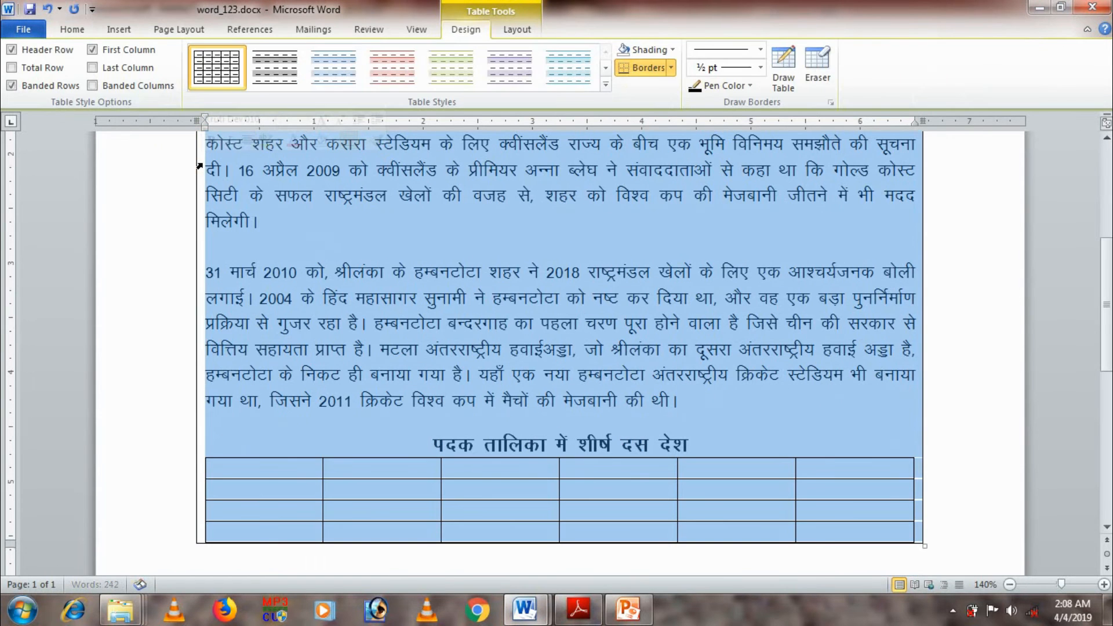
Copy the header "क्रमांक" from the medal table in com jssc word powerpoint.docx into the first cell of the new word_123.docx table
click(244, 465)
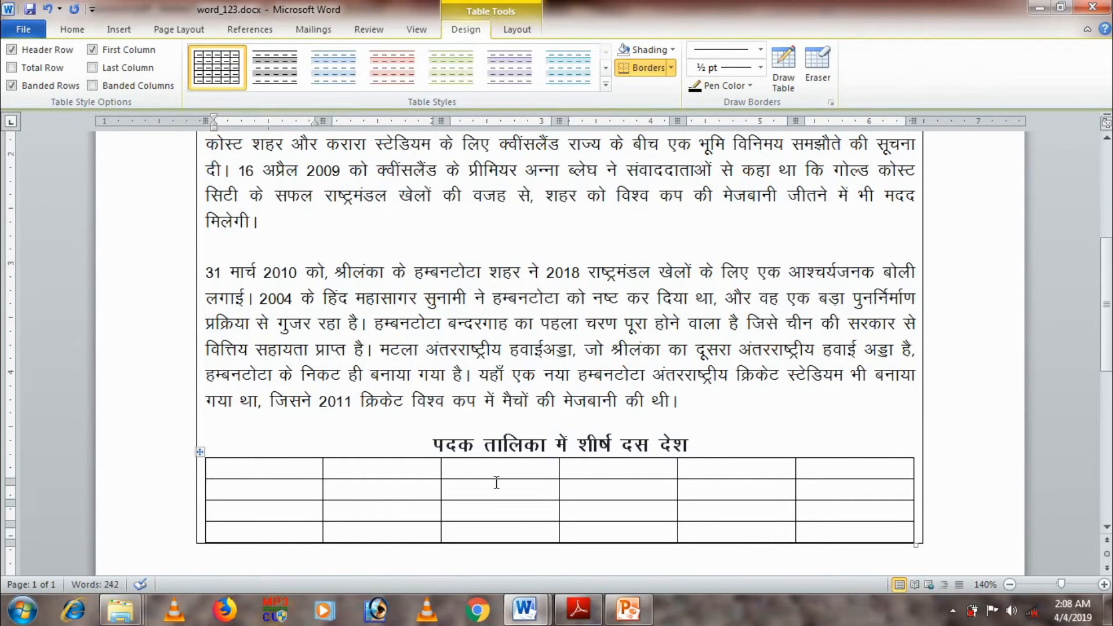
click(527, 606)
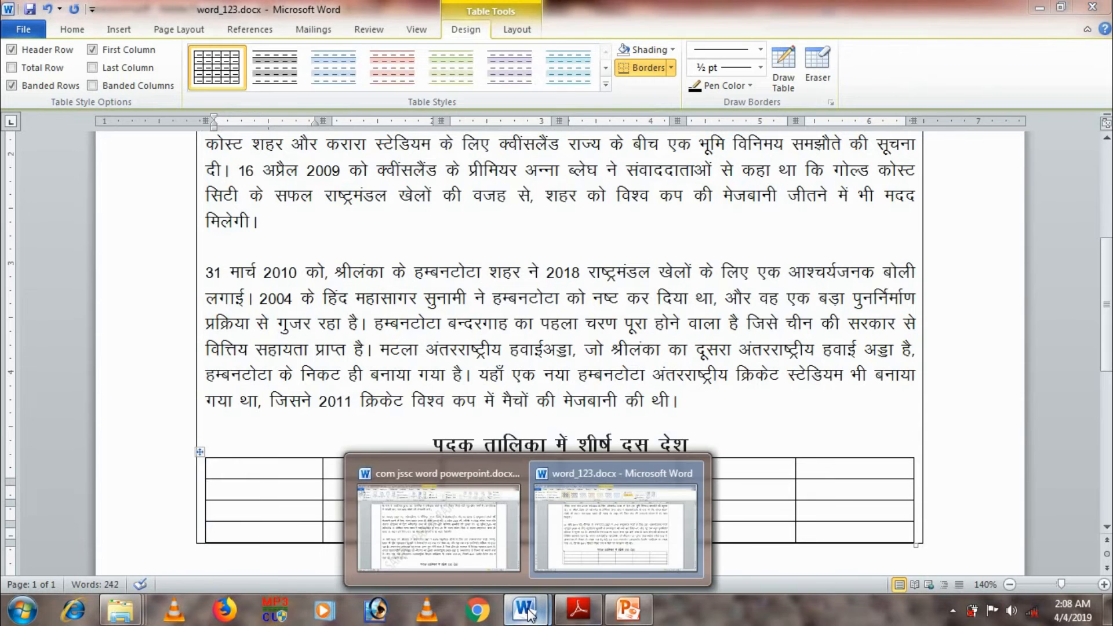
click(476, 548)
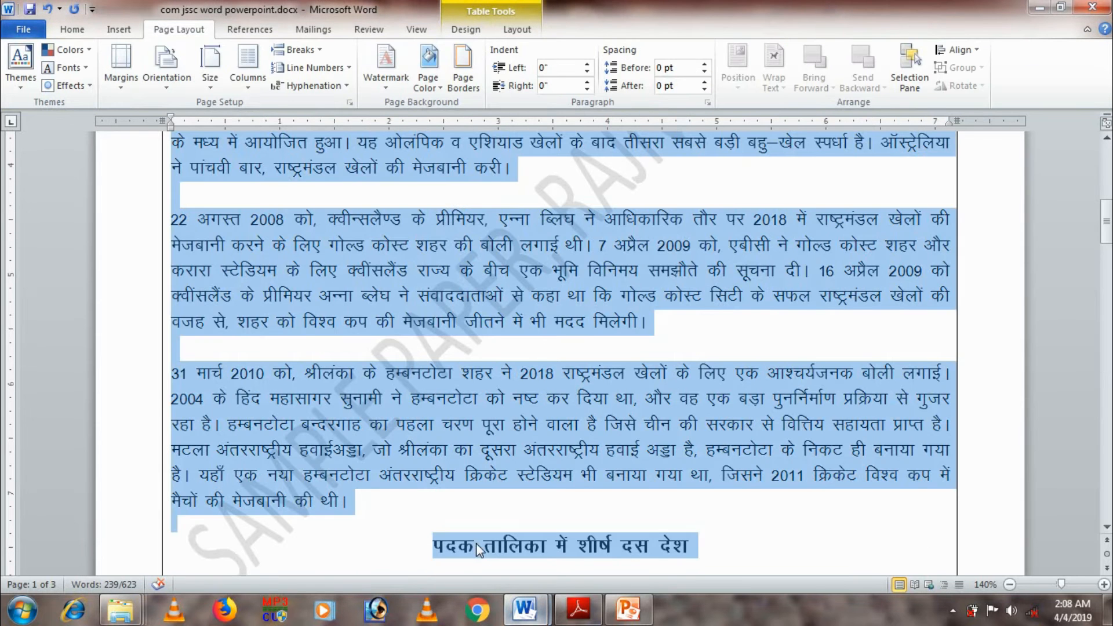
click(885, 508)
click(1107, 527)
click(1107, 527)
click(1107, 528)
click(1107, 528)
click(1107, 528)
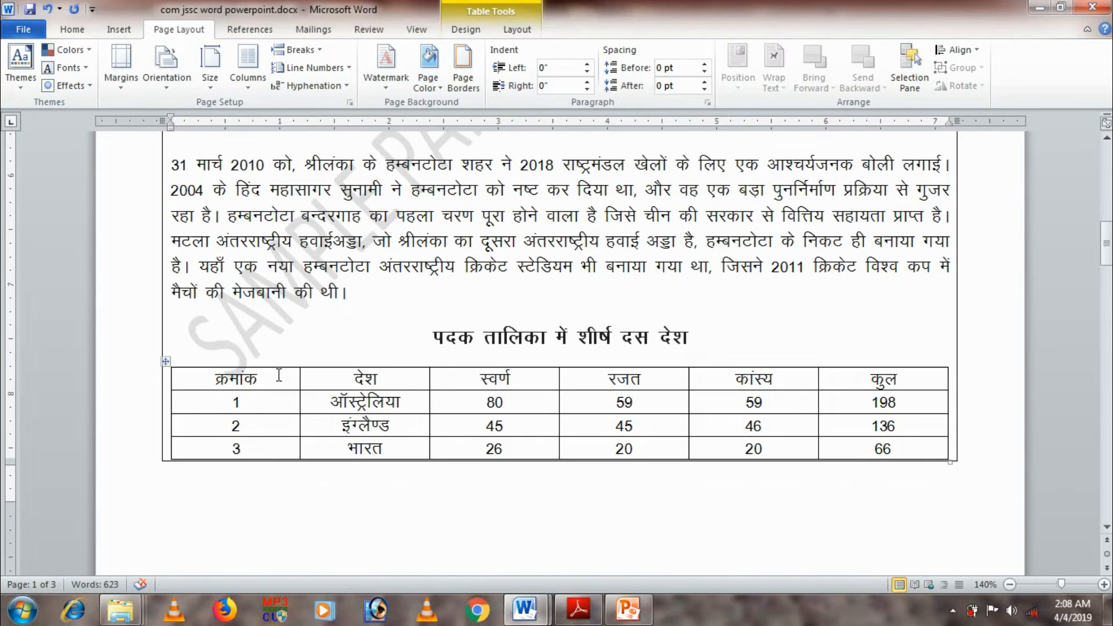
drag(268, 378, 218, 382)
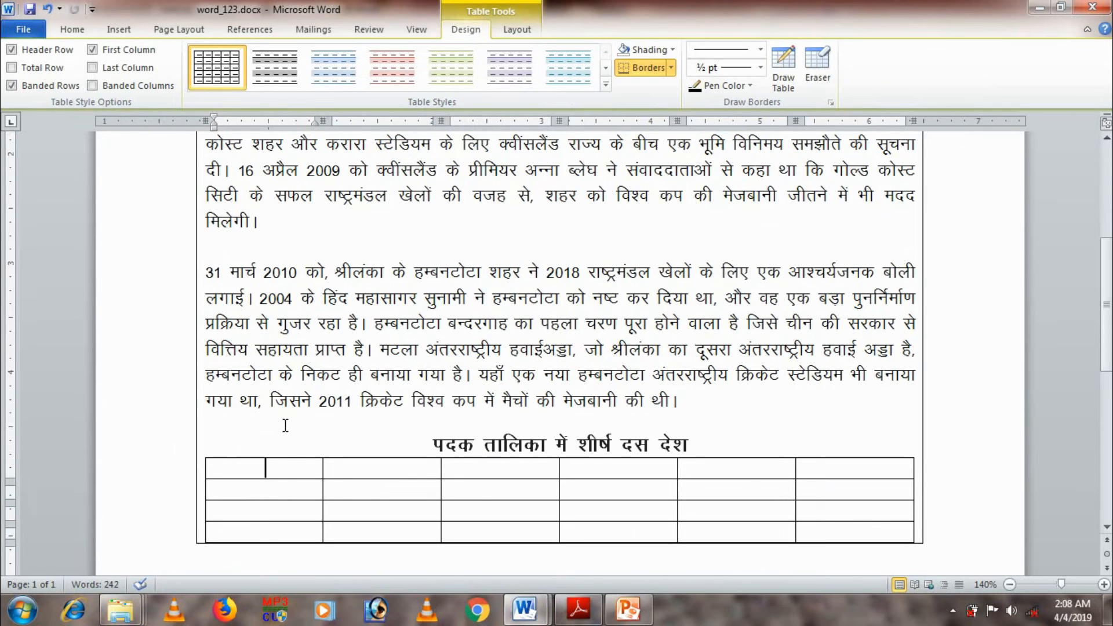
text(क्रमांक)
key(Tab)
Copy the header "देश" from the source medal table into the second header cell in word_123.docx
key(alt)
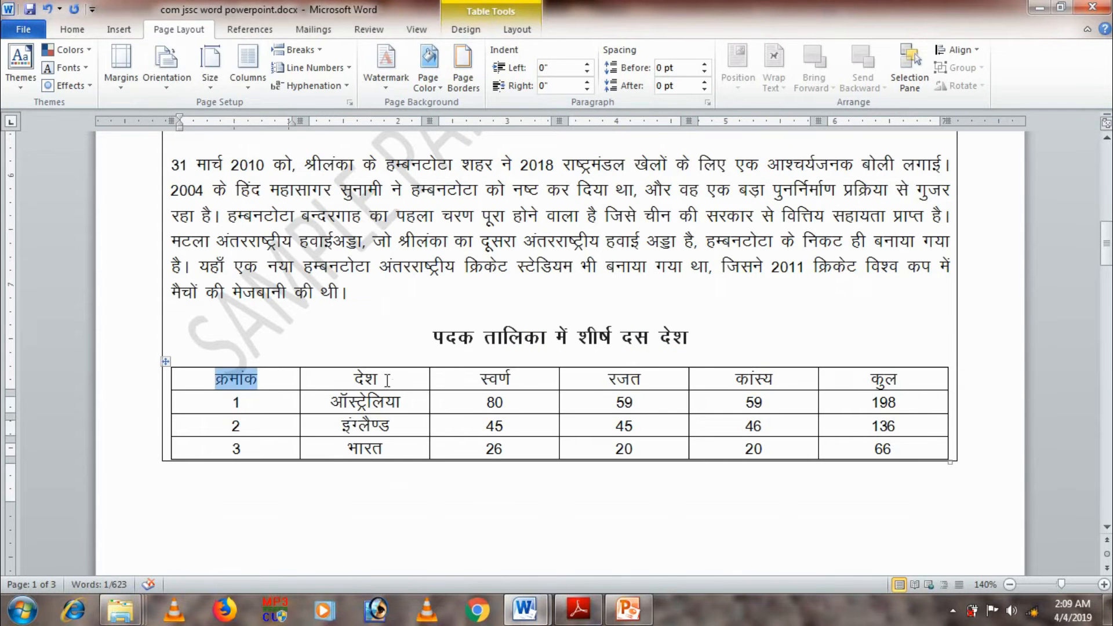
drag(378, 379, 354, 379)
key(ctrl+c)
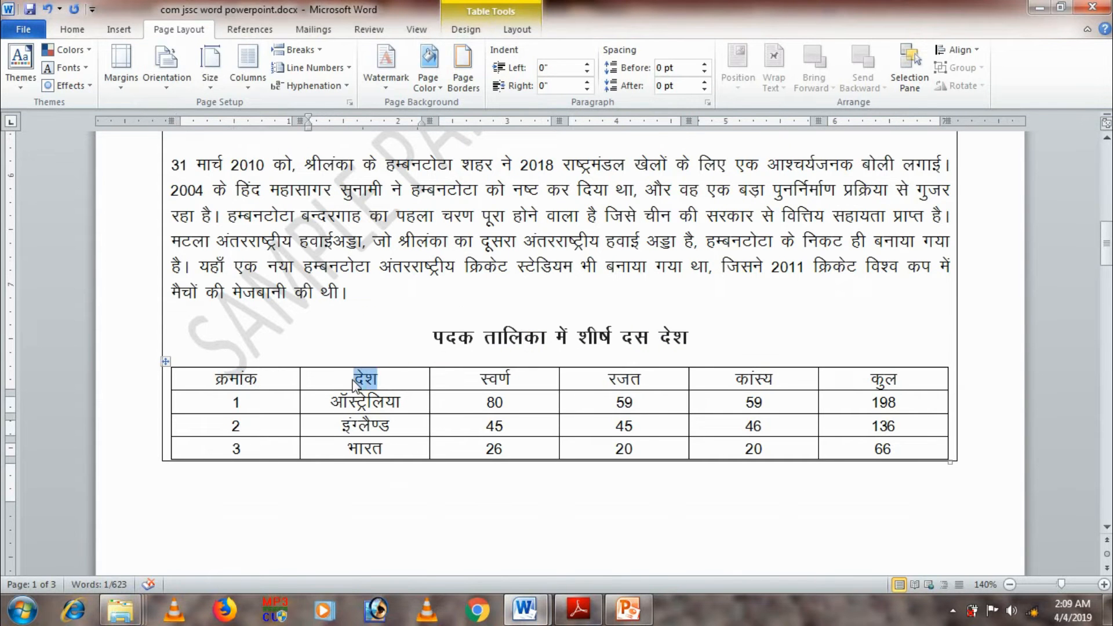
key(alt+Tab)
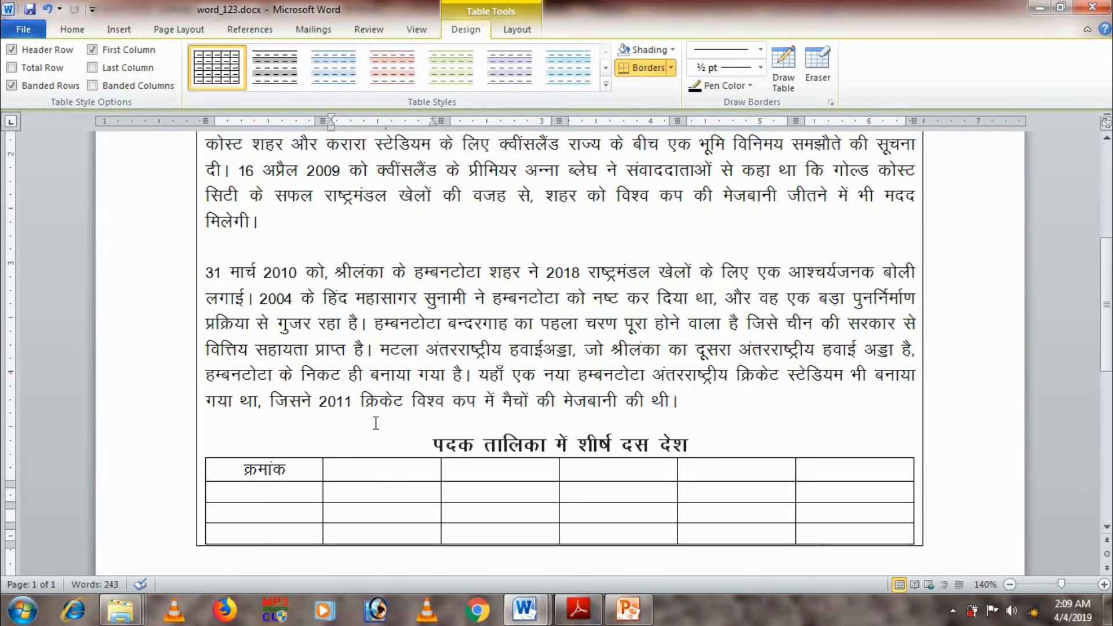
key(ctrl+v)
key(Tab)
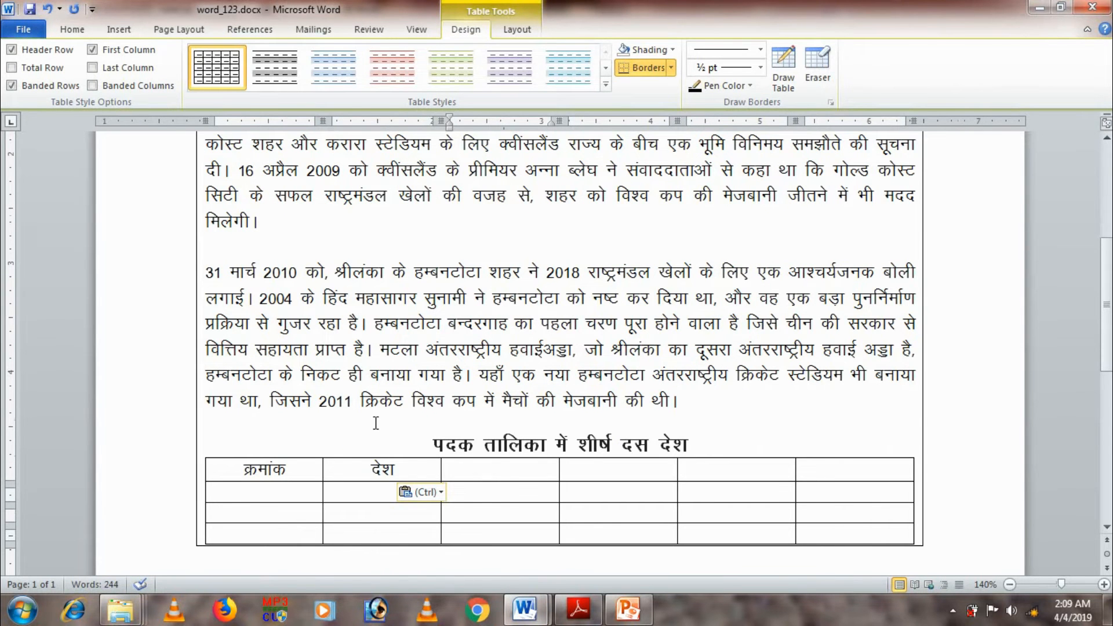
Copy the header "स्वर्ण" from the source medal table into the third header cell in word_123.docx
key(alt+Tab)
drag(517, 381, 481, 383)
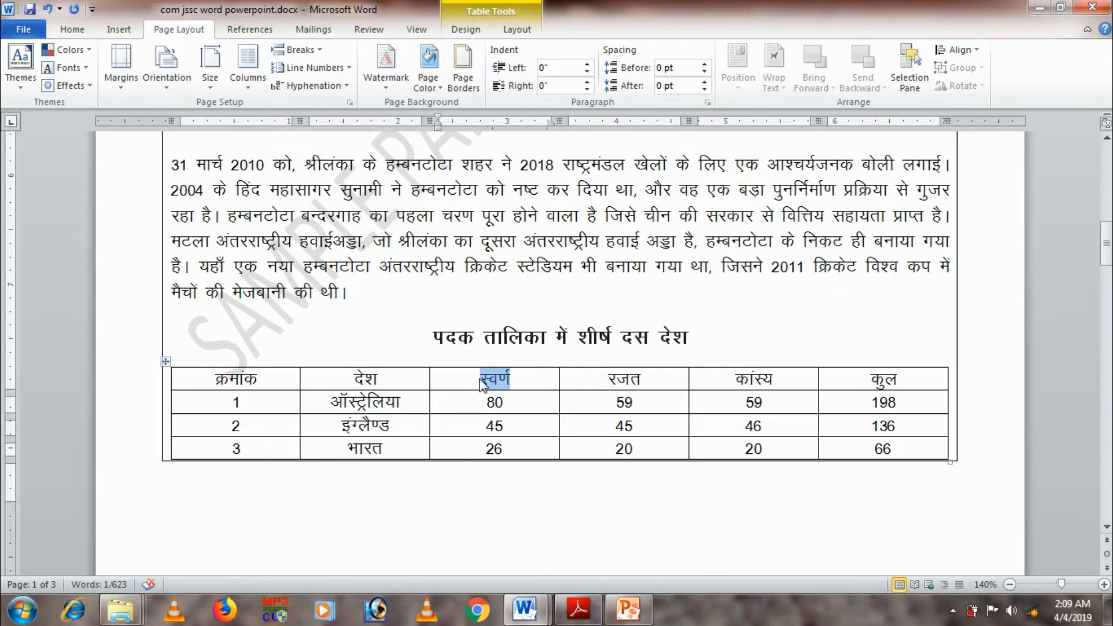
key(ctrl+c)
key(alt+Tab)
key(ctrl+v)
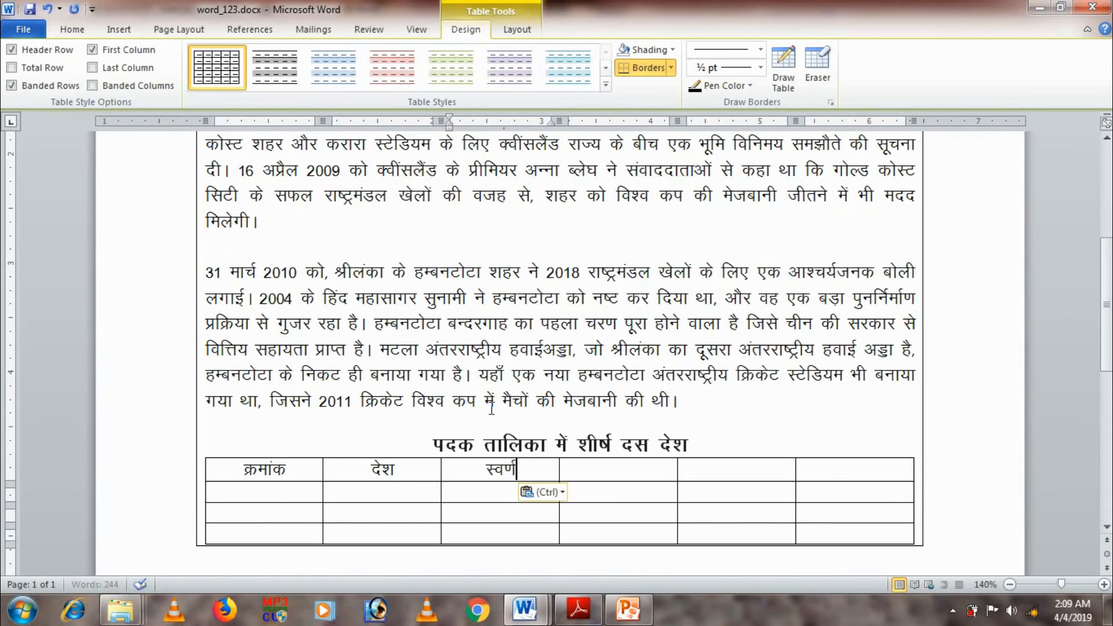
Copy the header "रजत" from the source medal table into the fourth header cell in word_123.docx
key(alt+Tab)
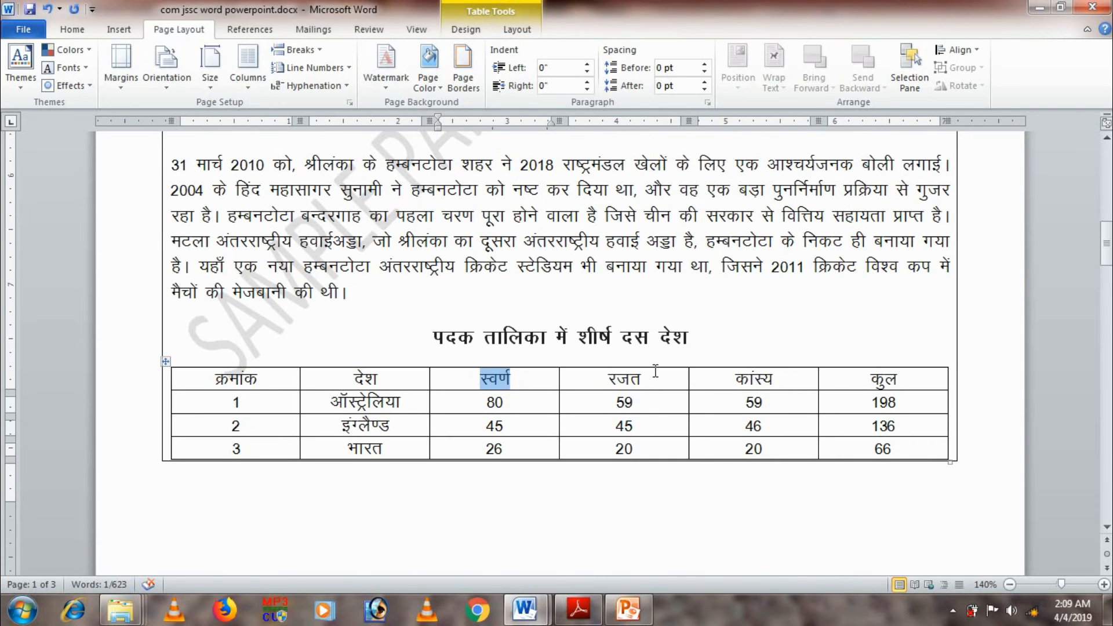
drag(642, 380, 608, 378)
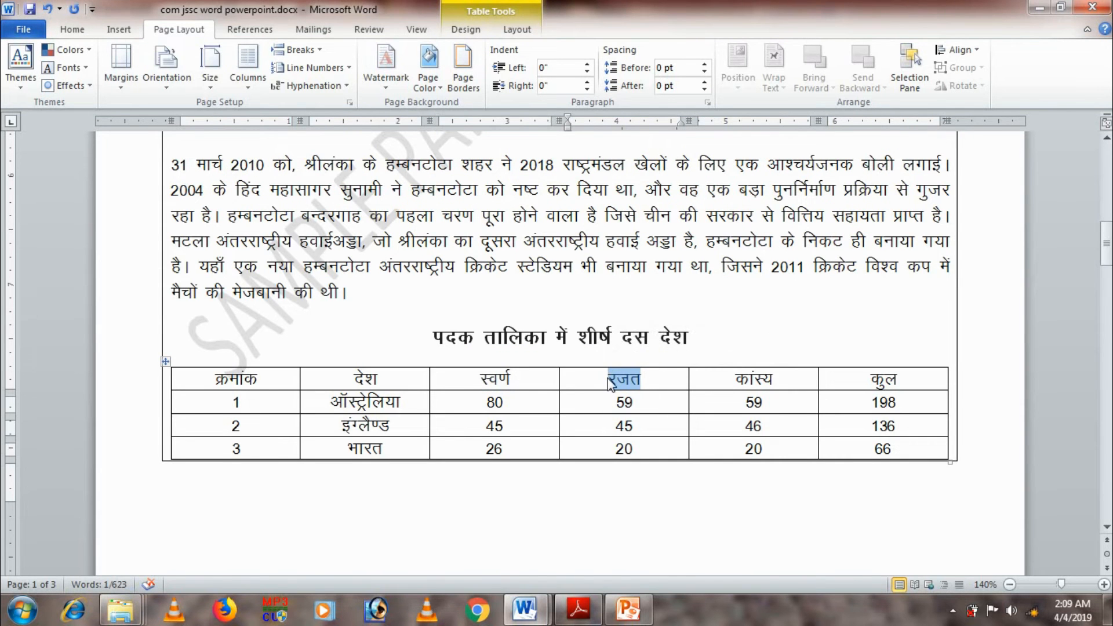
key(ctrl+c)
key(alt+Tab)
click(613, 466)
key(ctrl+v)
Copy the header "कांस्य" from the source medal table into the fifth header cell in word_123.docx
click(732, 474)
key(alt+Tab)
drag(781, 380, 734, 381)
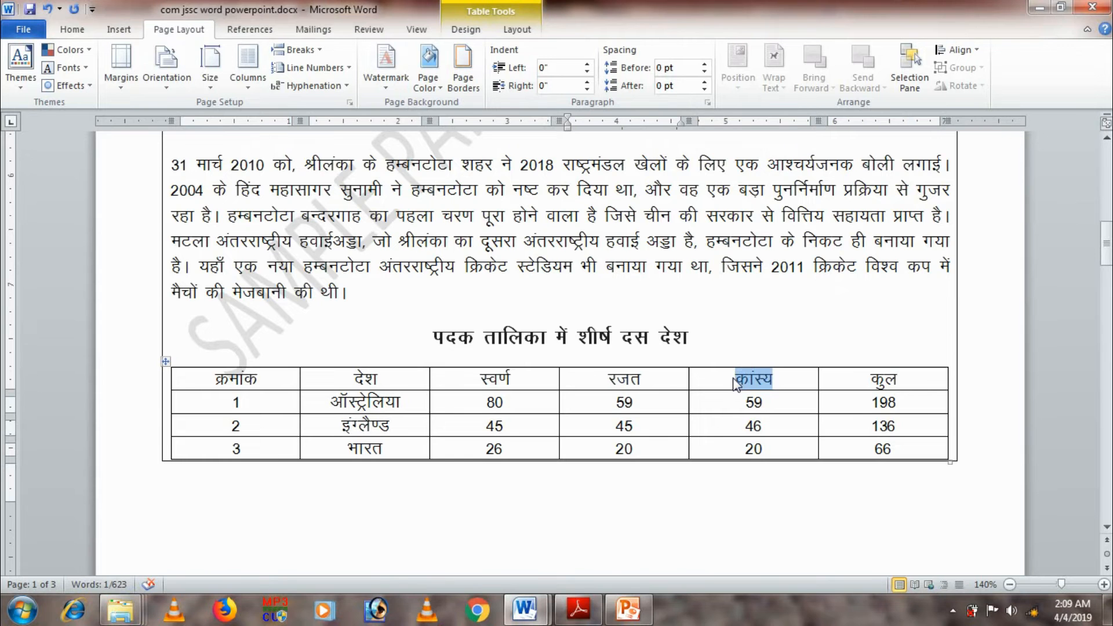
key(alt+Tab)
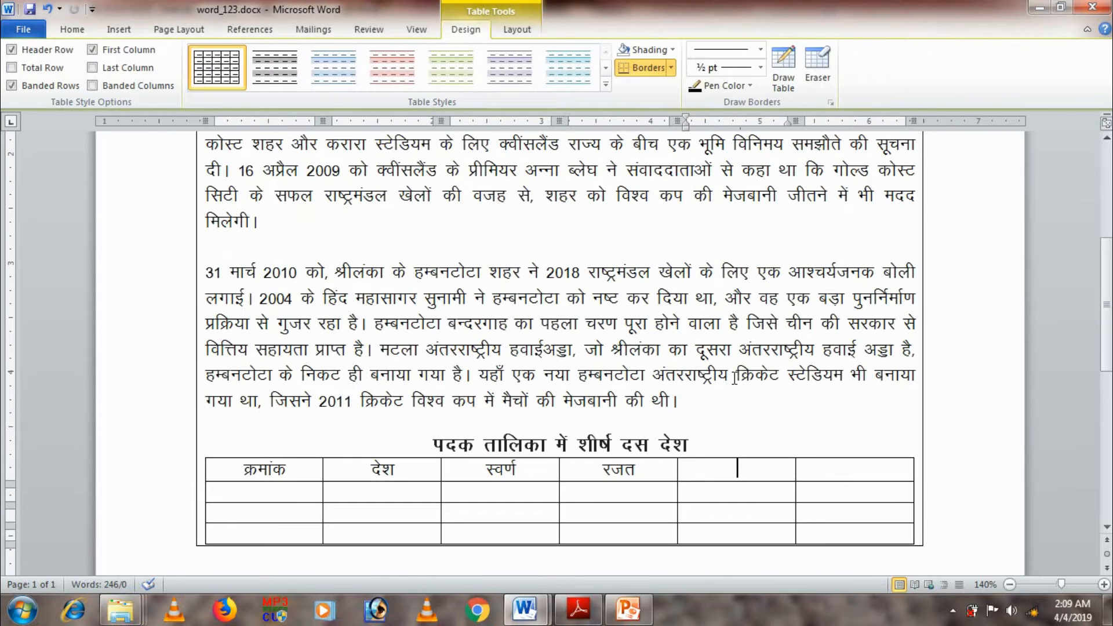
key(ctrl+v)
key(Tab)
Copy the header "कुल" from the source medal table into the last header cell in word_123.docx
key(alt+Tab)
drag(896, 378, 868, 393)
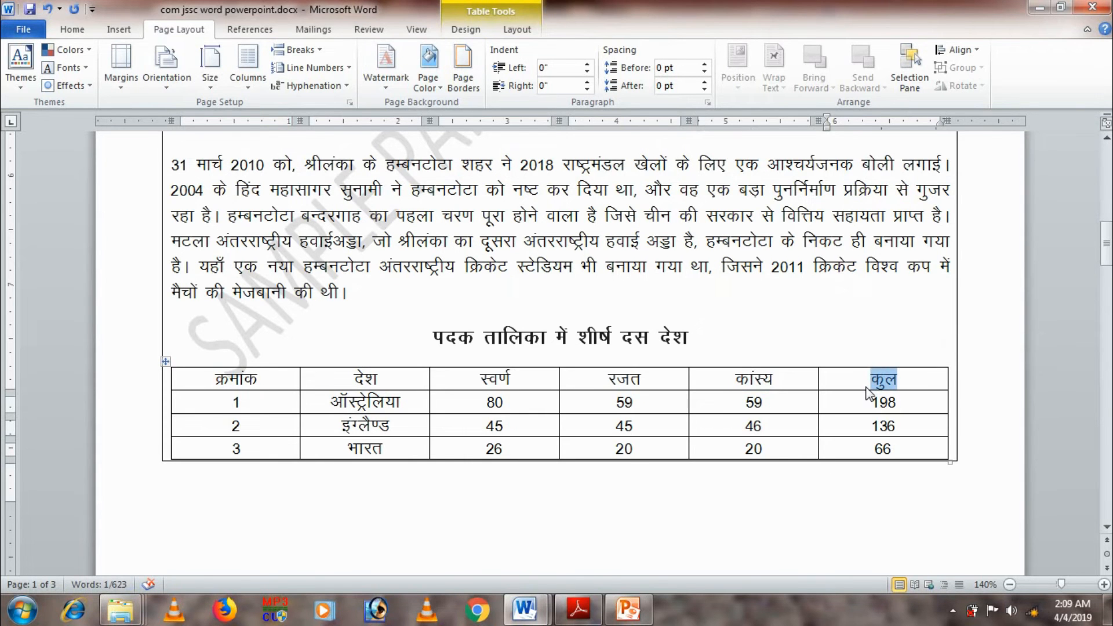
key(alt+Tab)
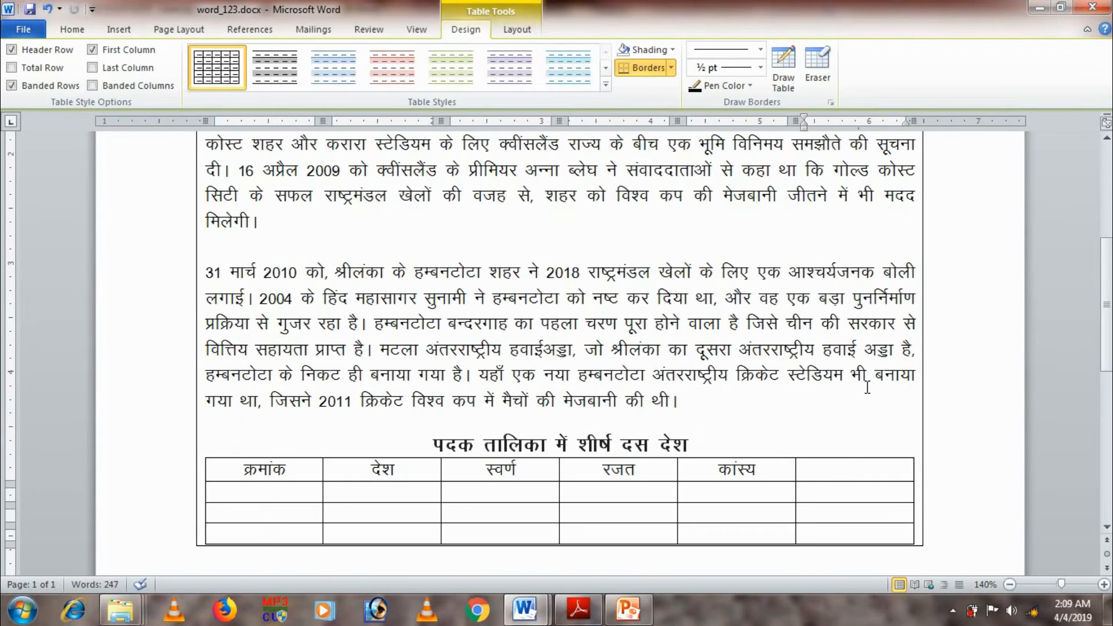
key(ctrl+v)
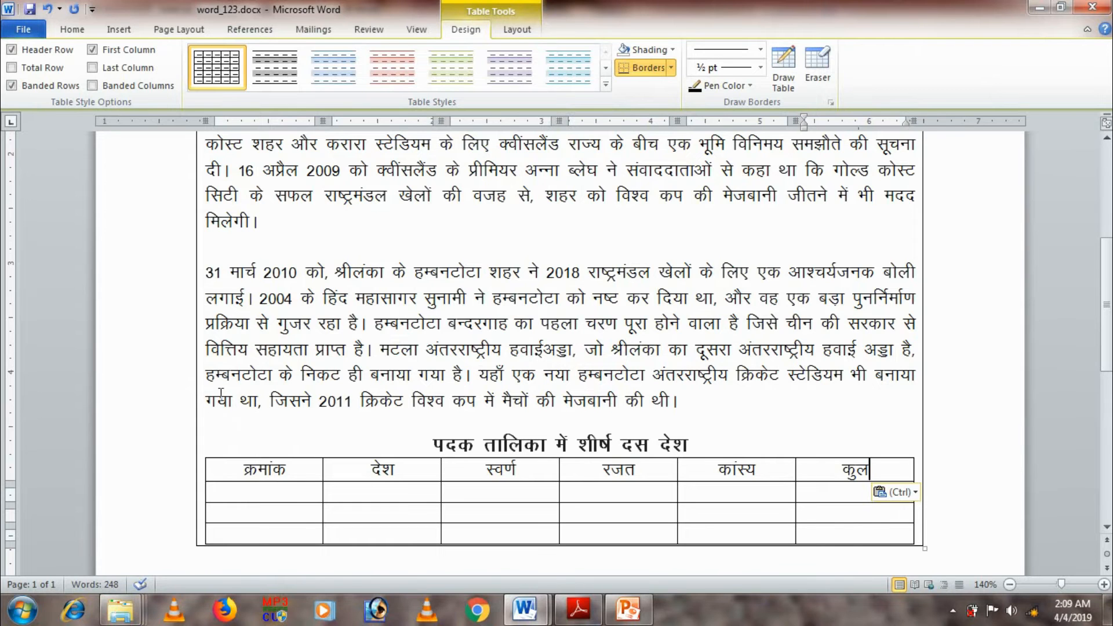
Number the three rows under the क्रमांक header 1, 2 and 3
click(261, 491)
text(1)
key(Down)
text(2)
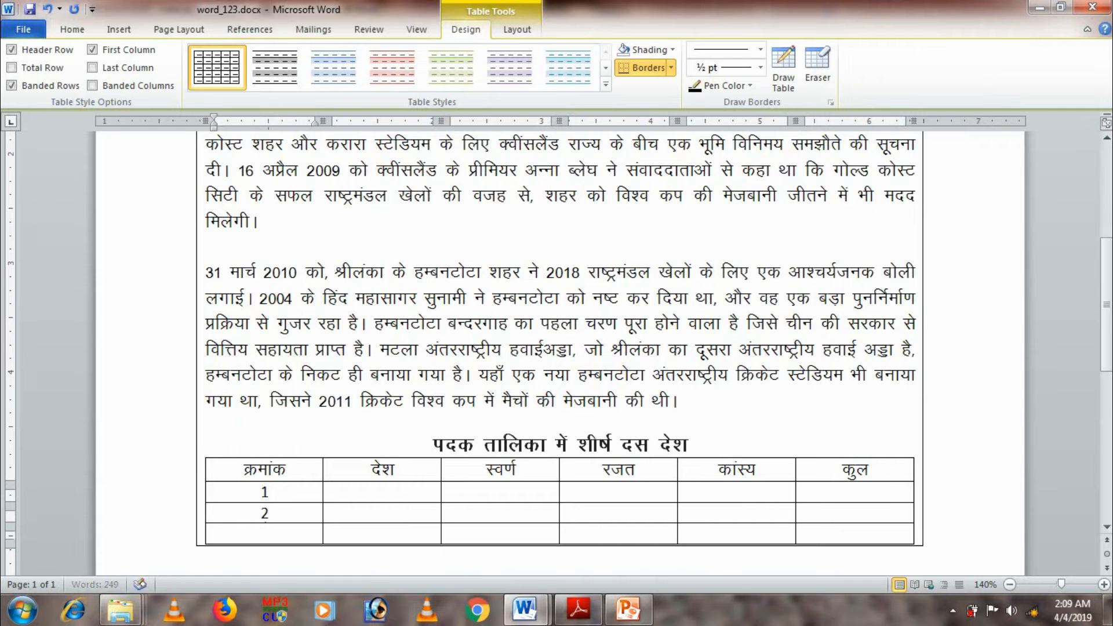
text(3)
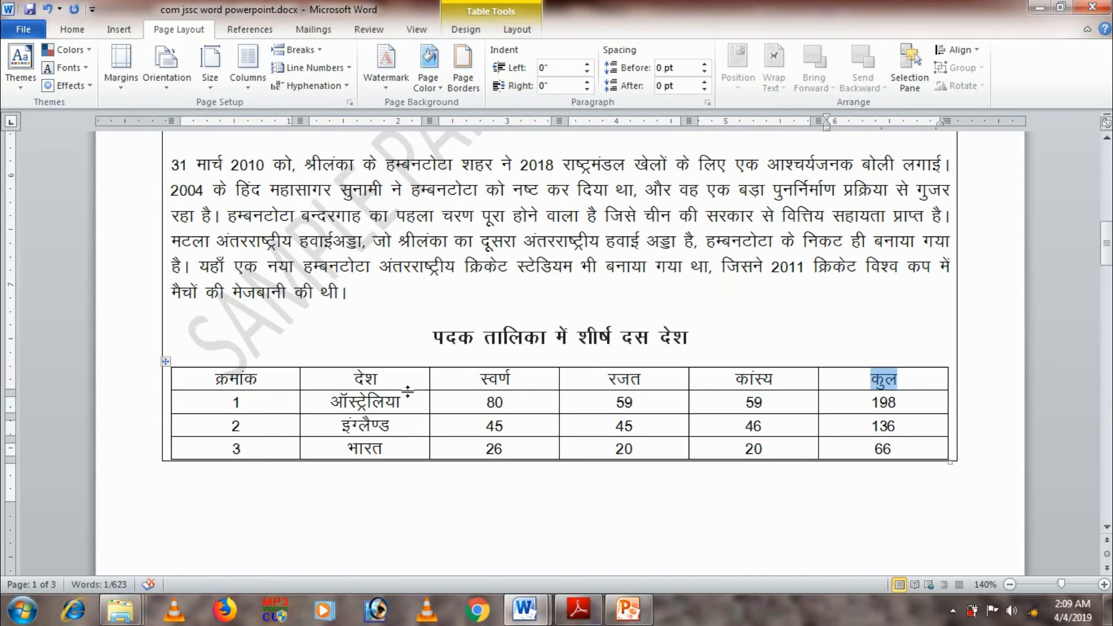
Fill the देश column with "ऑस्ट्रेलिया", "इंग्लैण्ड" and "भारत", copied from the source medal table
drag(401, 403, 334, 400)
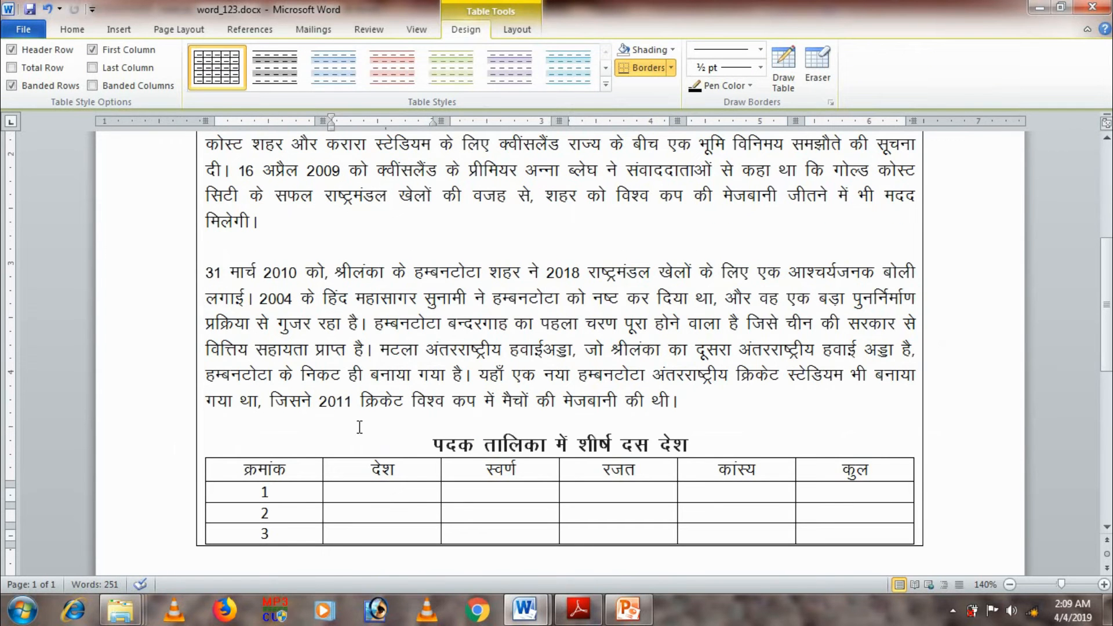
key(ctrl+v)
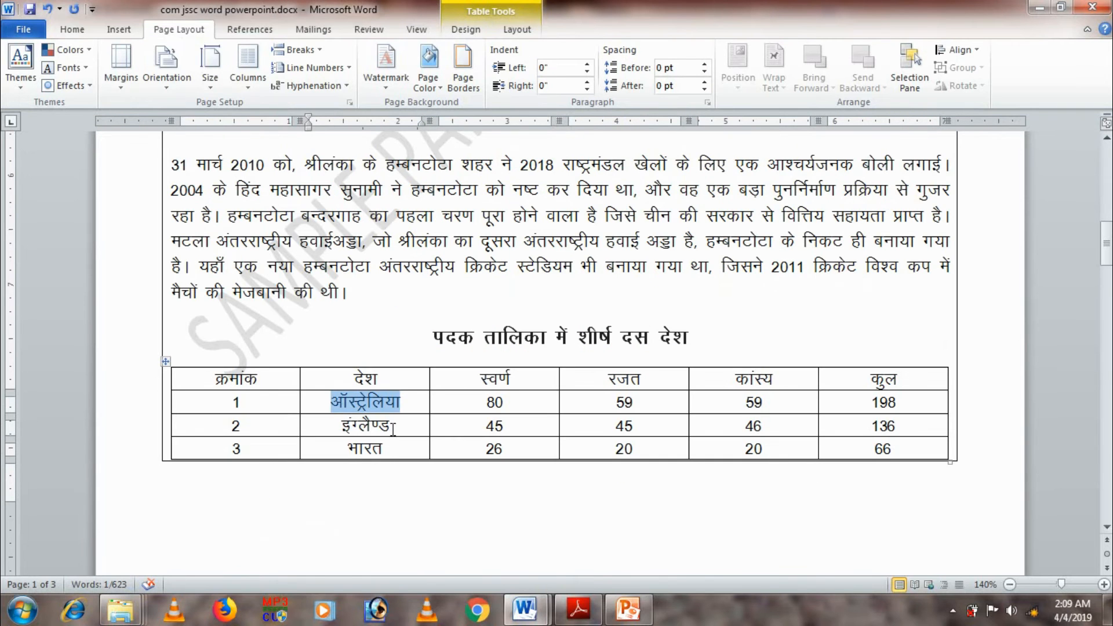
drag(393, 426, 343, 426)
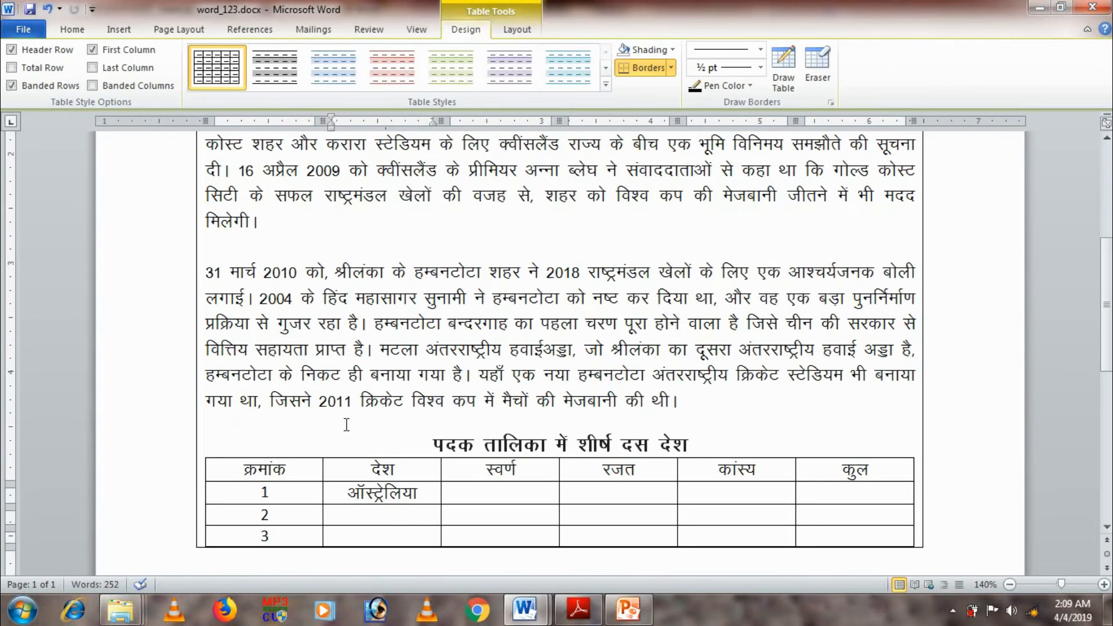
text(इंग्लैण्ड)
key(Down)
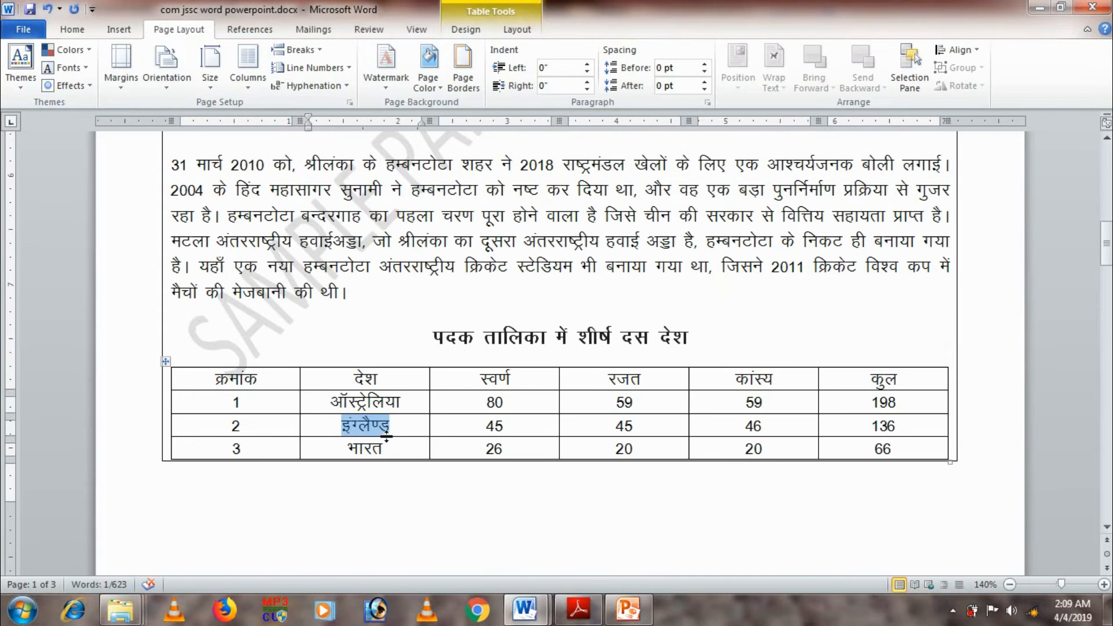
drag(382, 450, 351, 446)
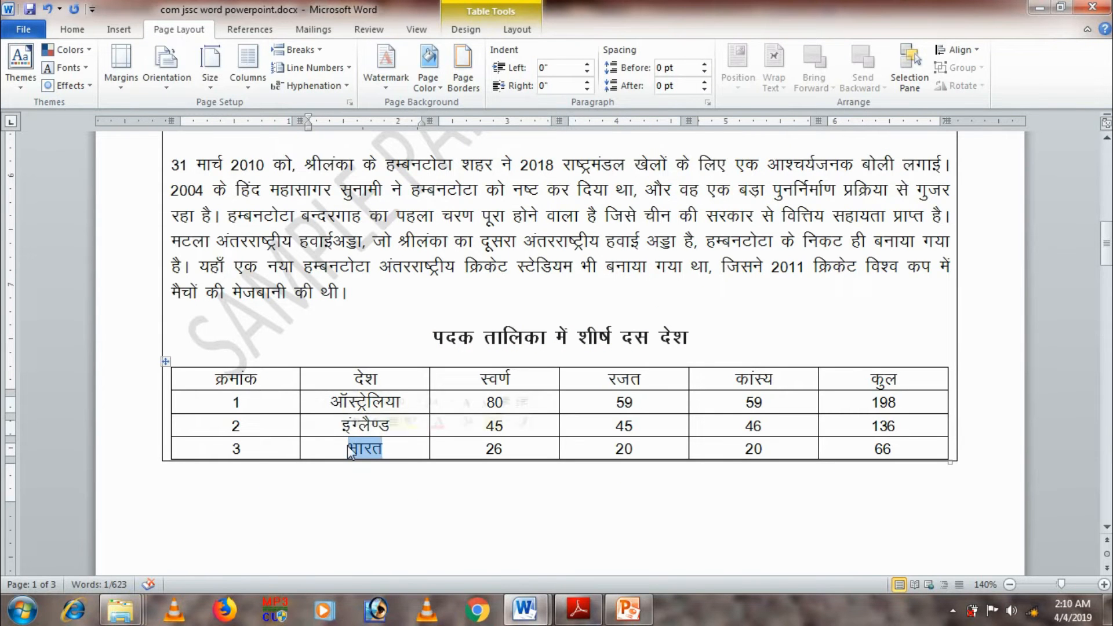
key(alt+Tab)
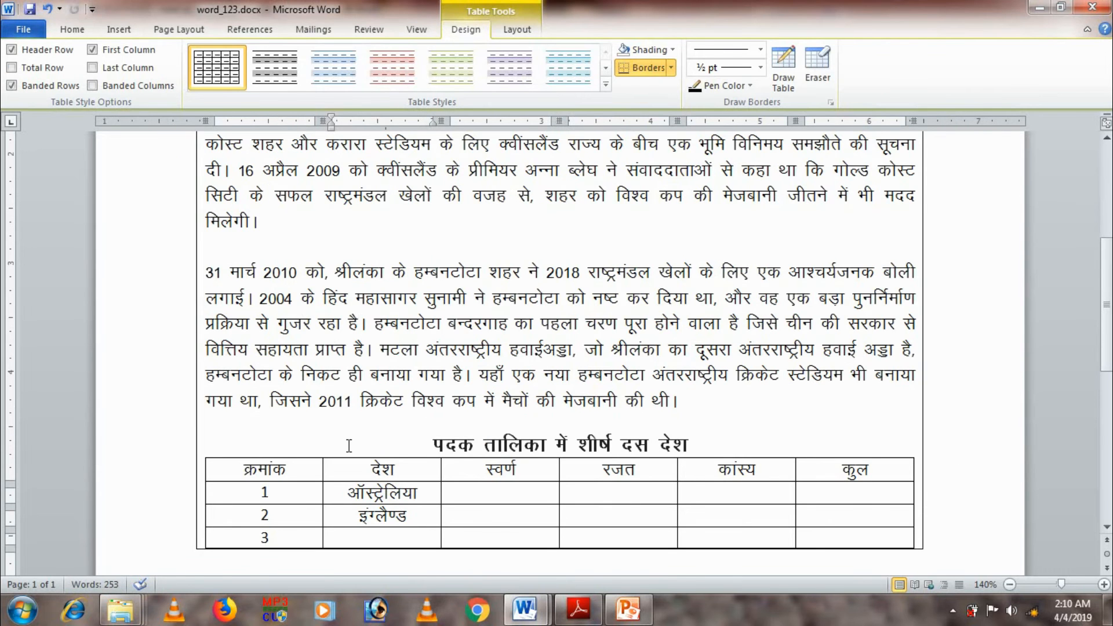
text(भारत)
Enter 80 in the स्वर्ण column for ऑस्ट्रेलिया, consulting the source medal table, and move to that row's रजत cell
click(482, 486)
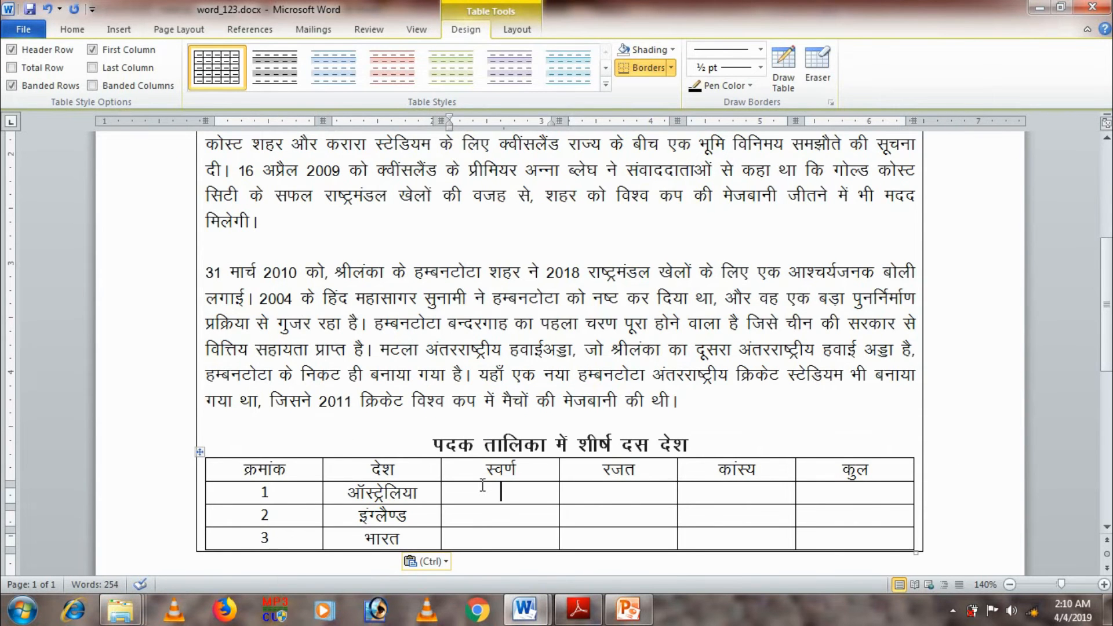
key(alt+Tab)
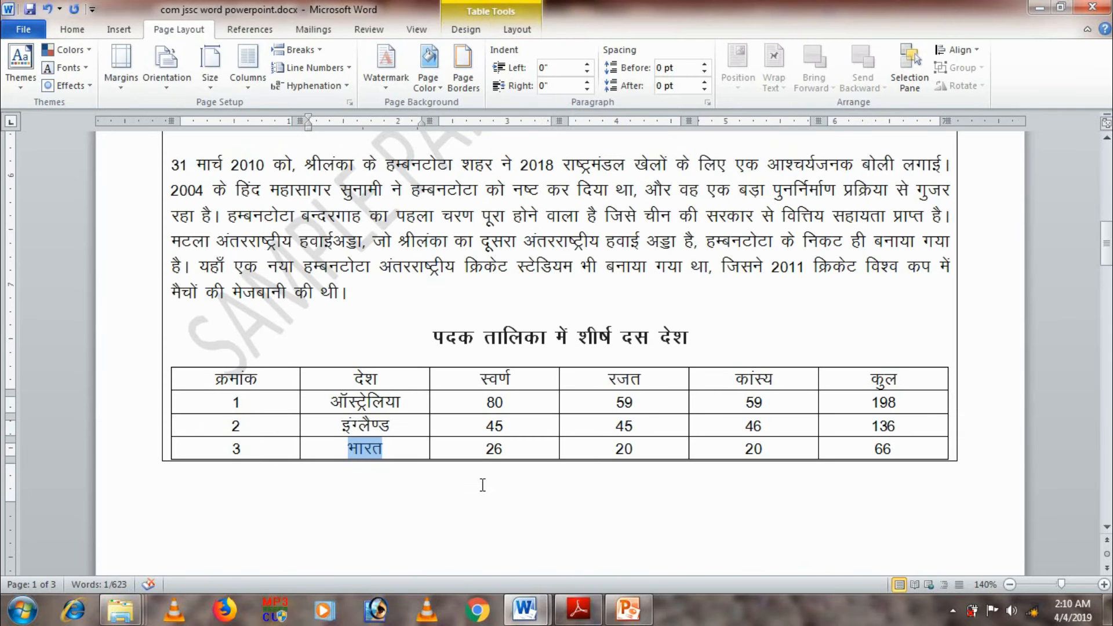
click(511, 398)
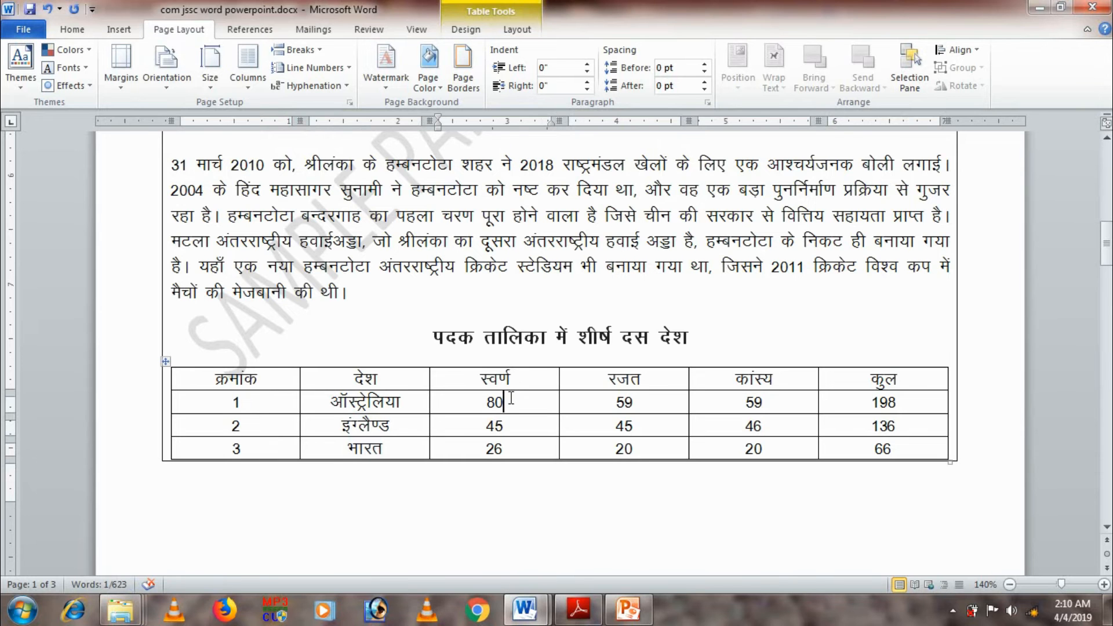
key(alt+Tab)
text(80)
key(Tab)
key(alt+Tab)
key(alt+Tab)
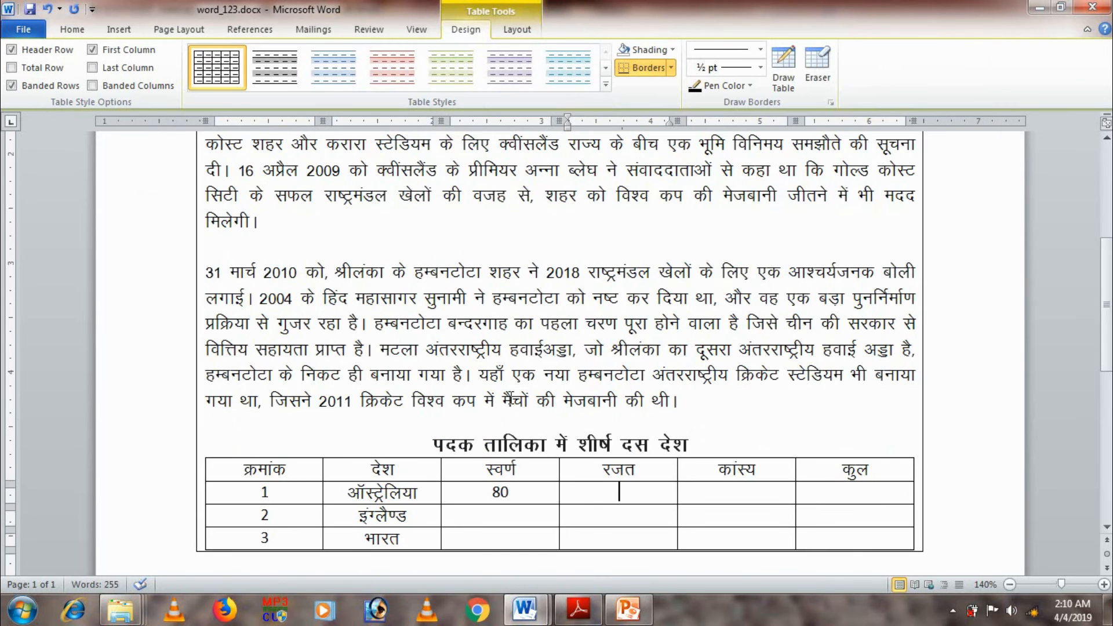
Complete the ऑस्ट्रेलिया row with 59 रजत, 59 कांस्य and 198 कुल, checking the figures against the source medal table
text(59)
key(Tab)
key(alt+Tab)
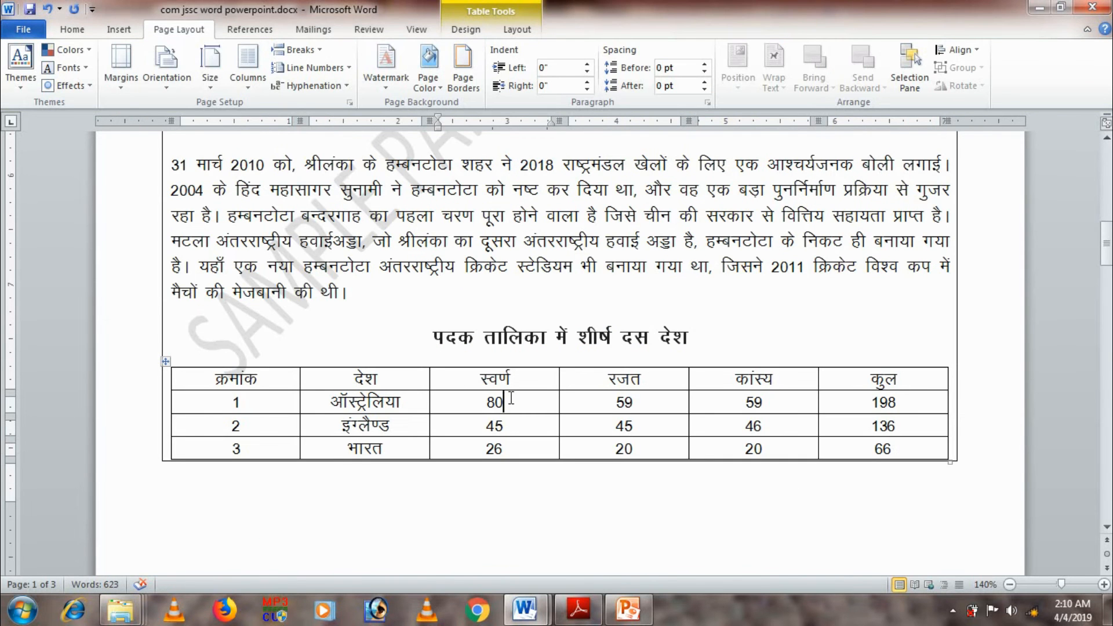
key(alt+Tab)
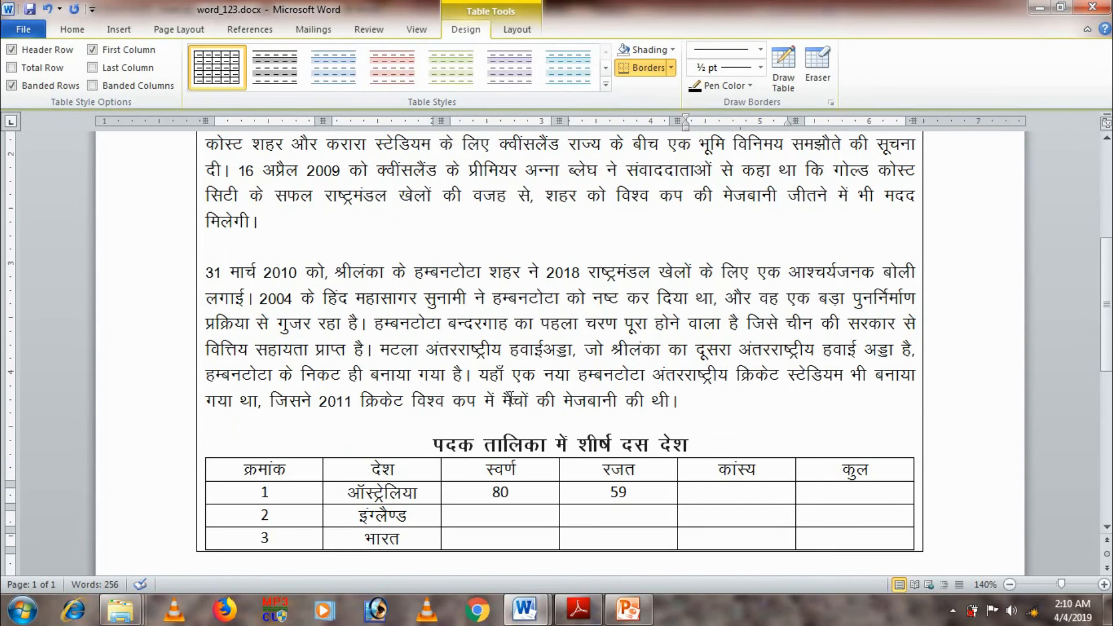
text(59)
key(Tab)
key(alt+Tab)
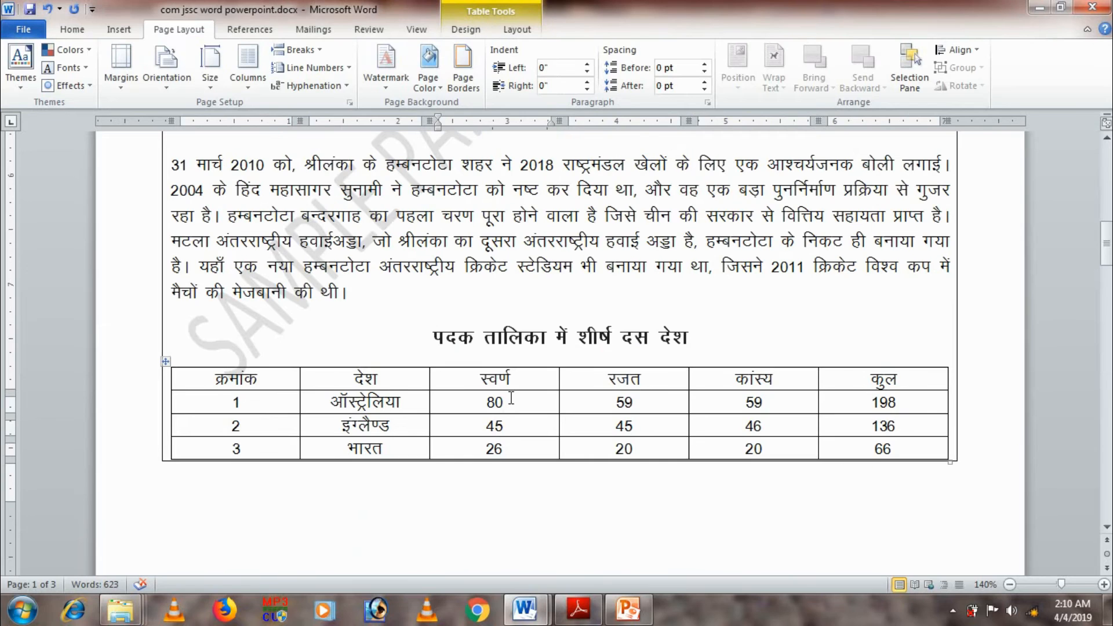
key(alt+Tab)
text(198)
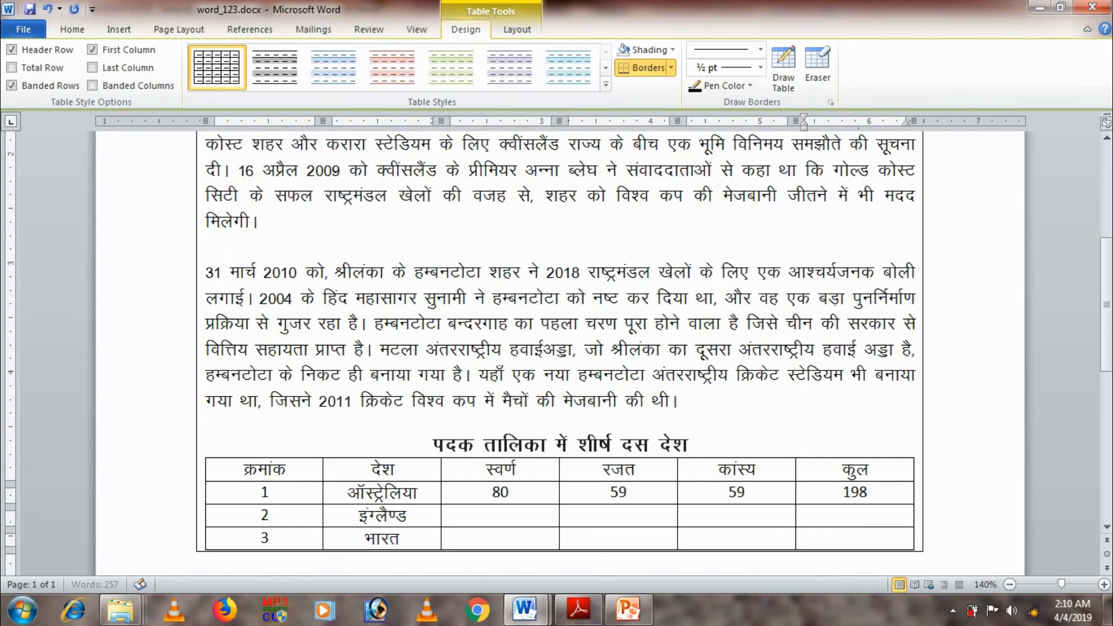
Enter 45 under स्वर्ण and 45 under रजत in the इंग्लैण्ड row, consulting the source medal table
key(Down)
key(Left)
key(Left)
key(Left)
key(Left)
key(alt+Tab)
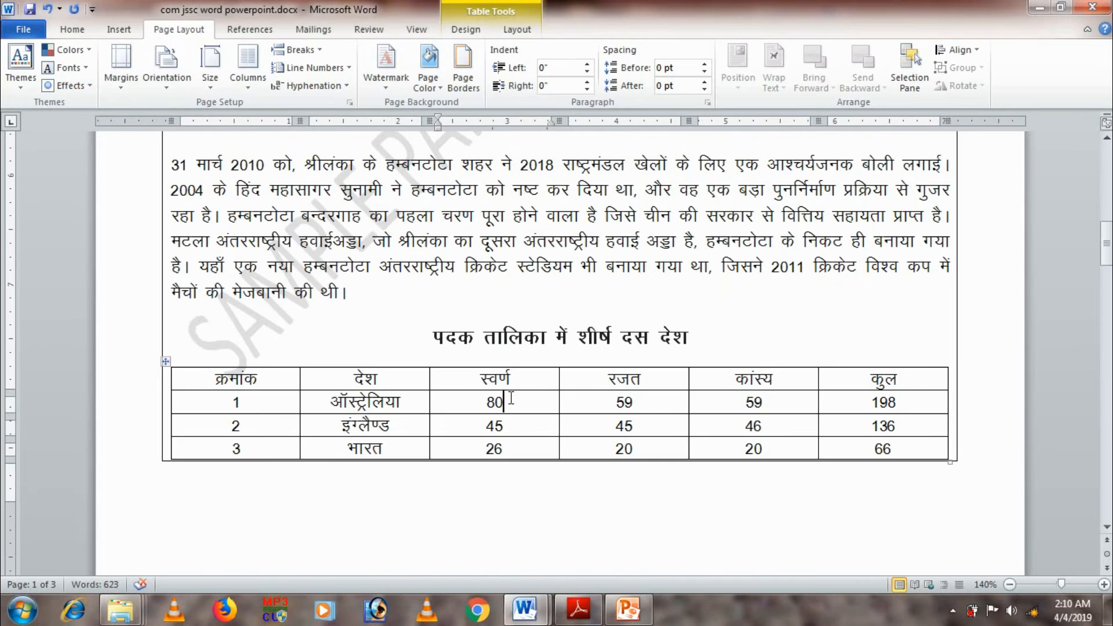
key(alt+Tab)
key(Tab)
text(45)
key(Tab)
key(alt+Tab)
key(alt+Tab)
text(45)
key(Tab)
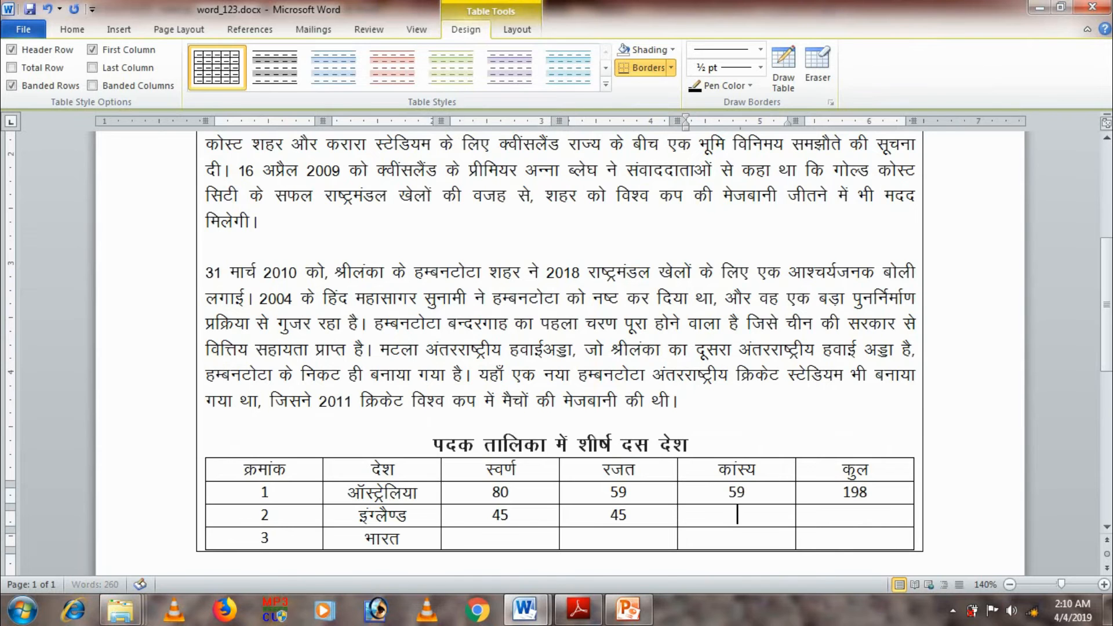
Fill the इंग्लैण्ड row's कांस्य cell with 46 and its कुल cell with 136, consulting the source medal table
key(alt+Tab)
key(alt+Tab)
text(46)
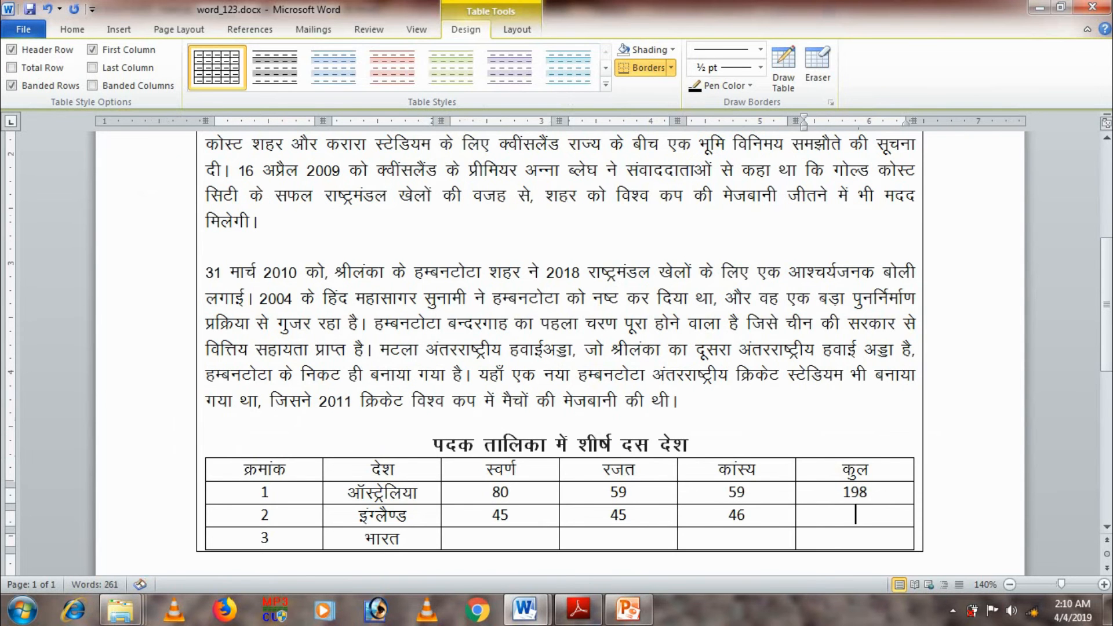
key(alt+Tab)
key(alt+Tab)
text(136)
Enter 26 in the स्वर्ण cell of the भारत row, taken from the source medal table
key(Down)
key(Left)
key(Left)
key(Left)
key(alt+Tab)
key(alt+Tab)
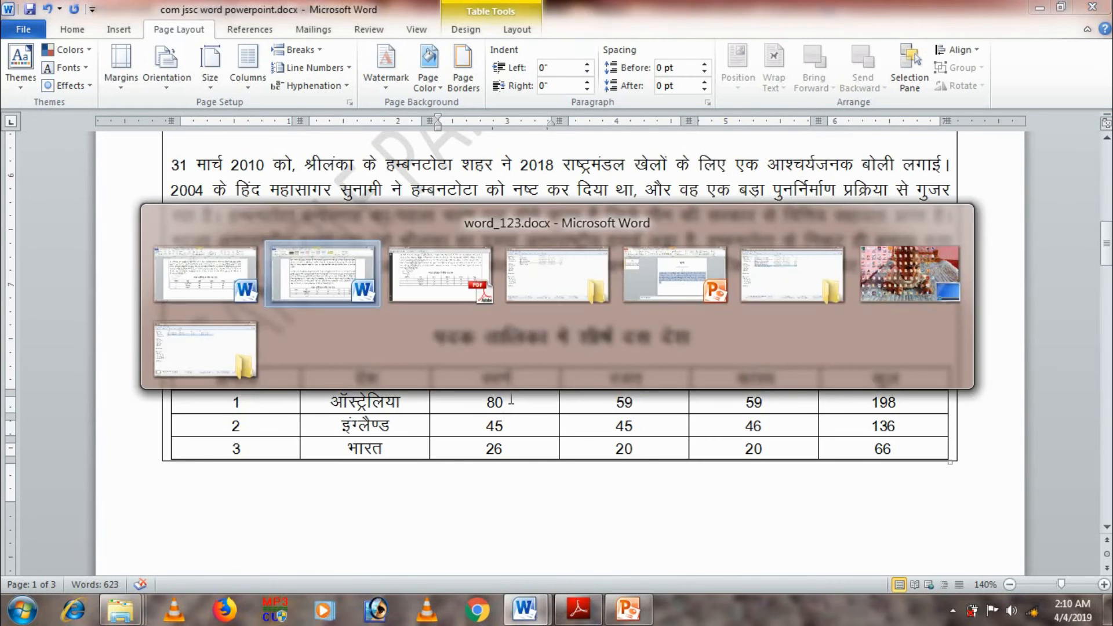
text(26)
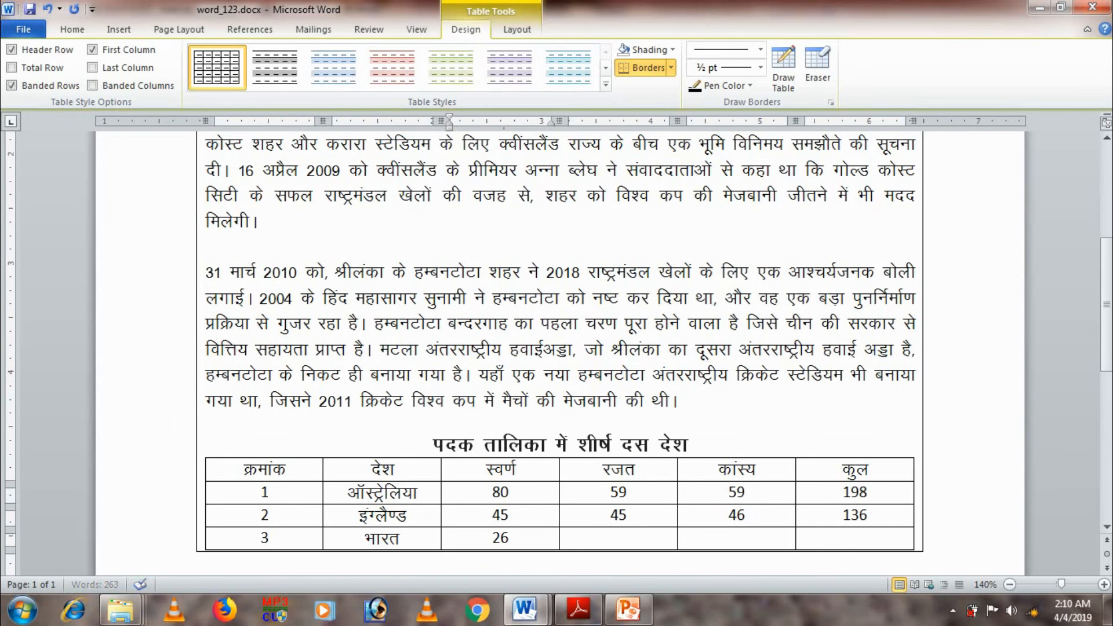
Complete the भारत row with 20 रजत, 20 कांस्य and 66 कुल, consulting the source medal table
key(alt+Tab)
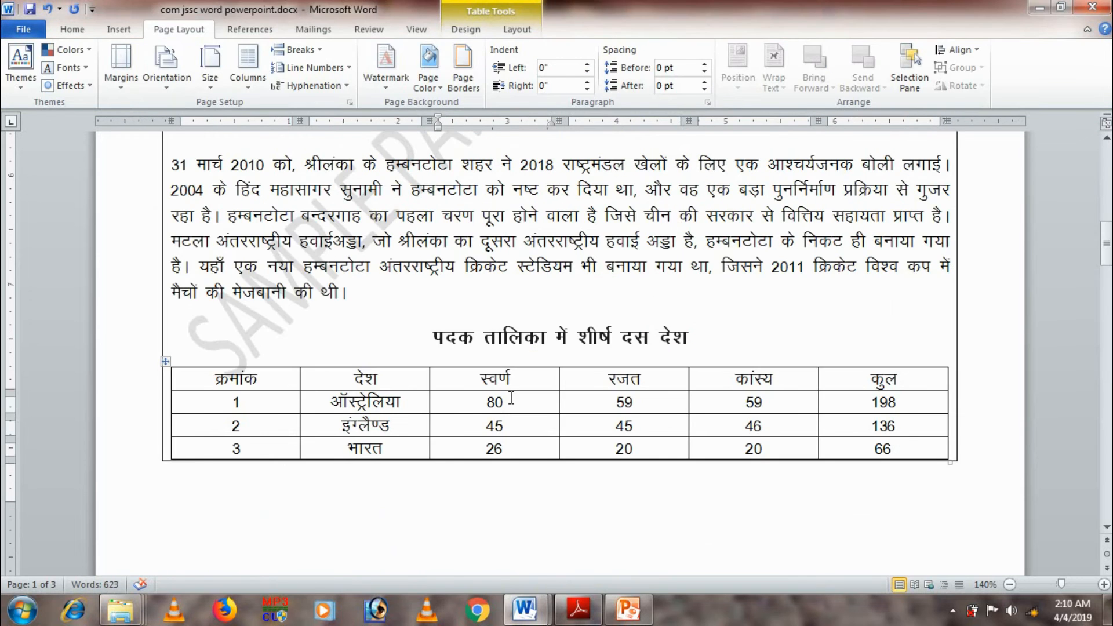
key(alt+Tab)
key(Tab)
text(2)
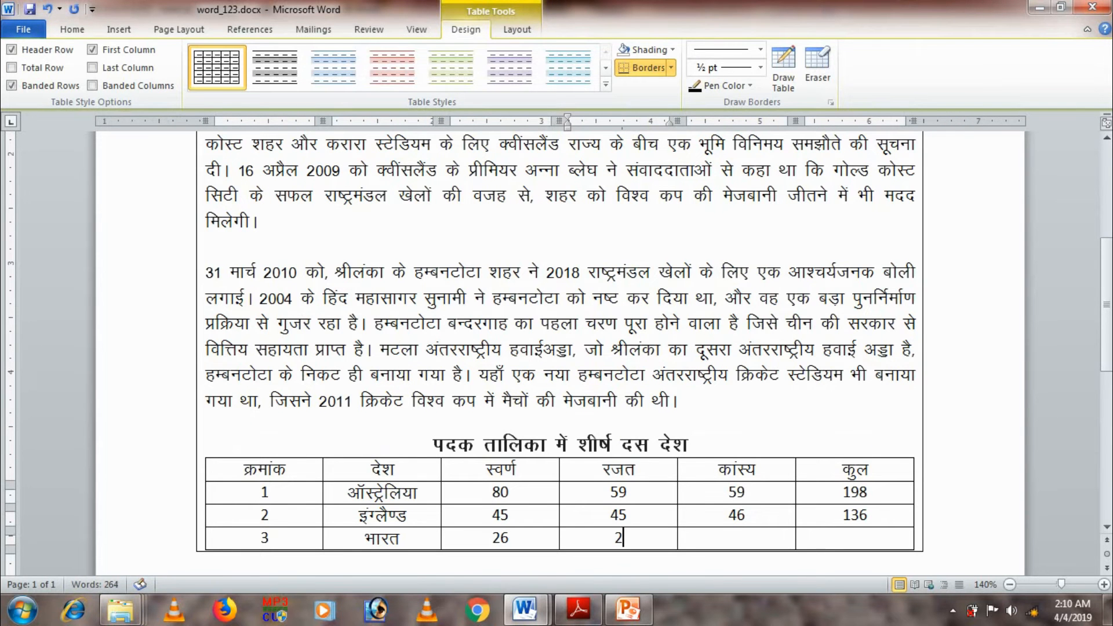
text(0)
key(Tab)
text(20)
key(Tab)
key(alt+Tab)
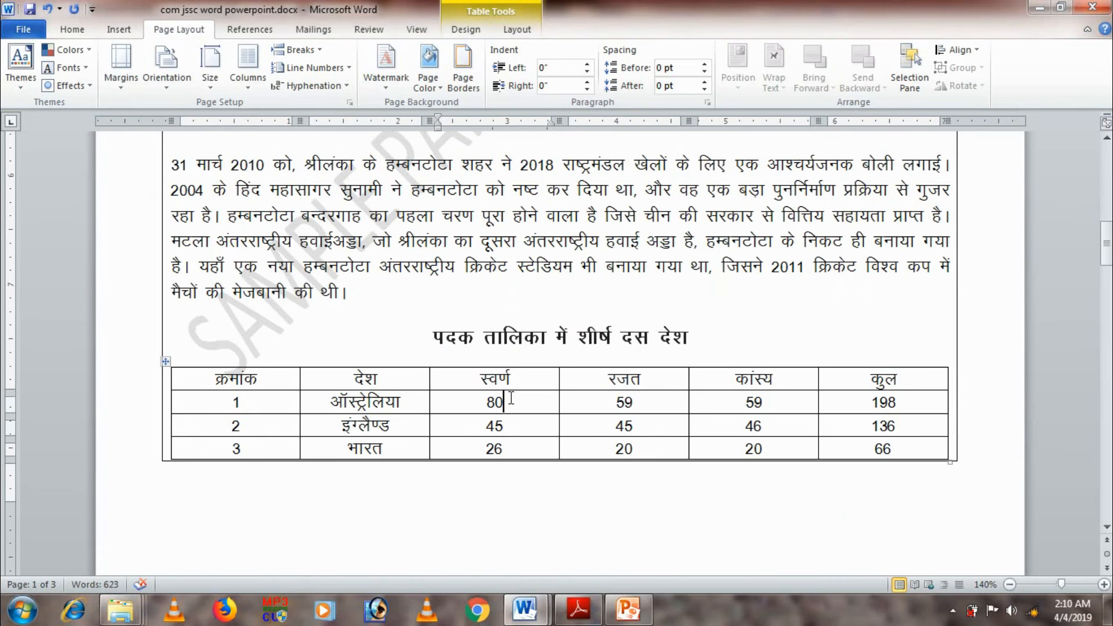
key(alt+Tab)
text(66)
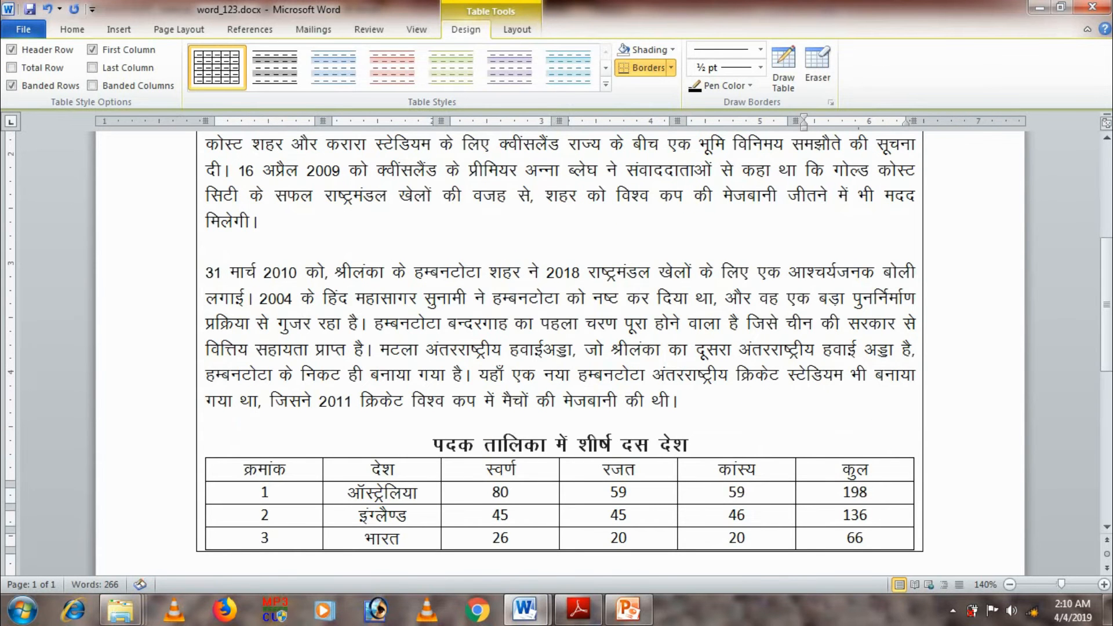
Consult the page layout instructions in the sample paper PDF in Adobe Reader, and set the page size of word_123.docx to A4
key(alt+Tab)
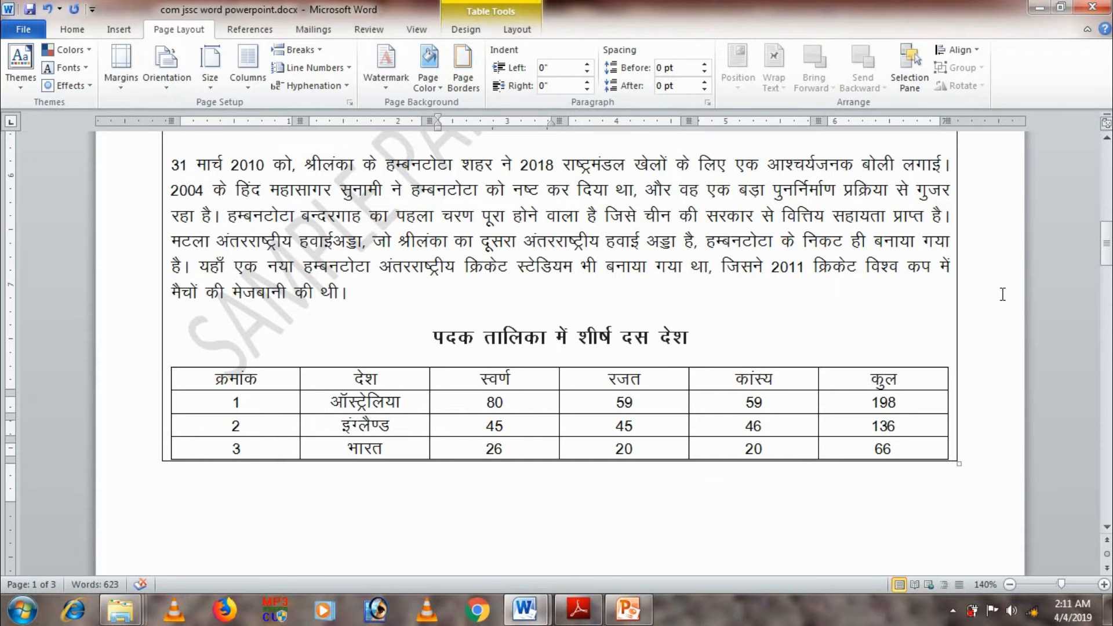
mouse_move(1107, 240)
mouse_down()
mouse_move(1107, 209)
mouse_move(1107, 240)
mouse_up()
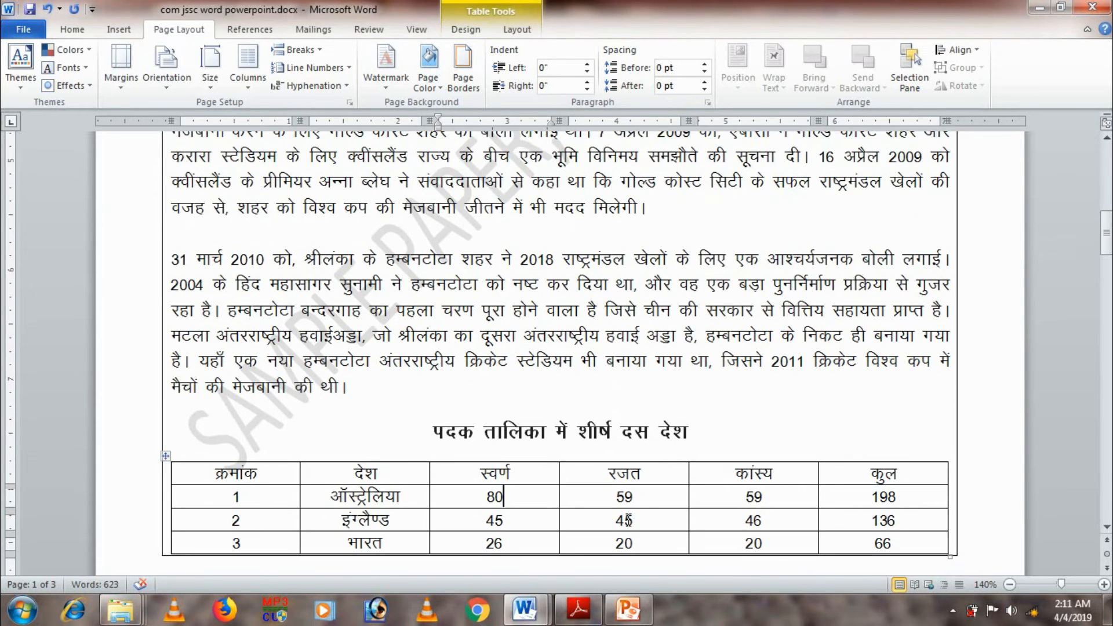
click(578, 608)
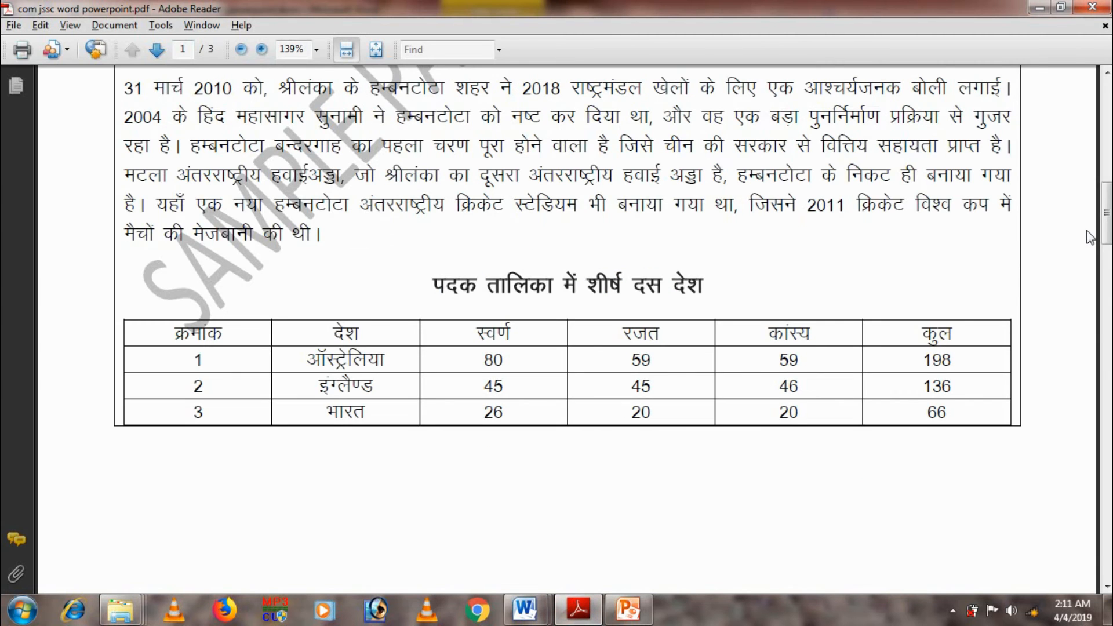
drag(1107, 226, 1107, 300)
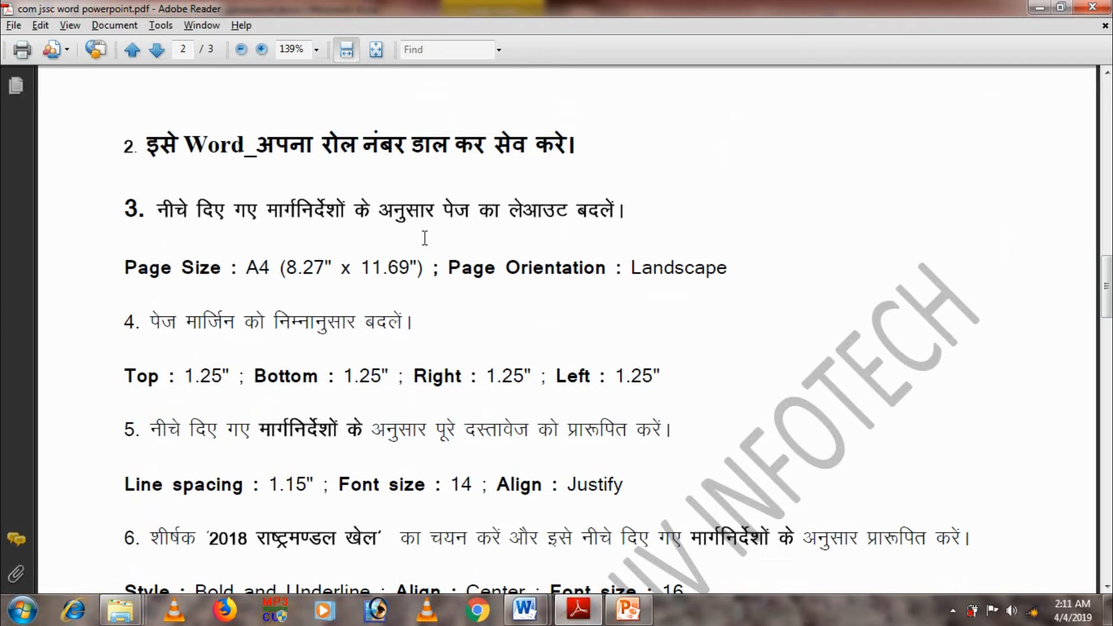
scroll(1107, 283, down, 1)
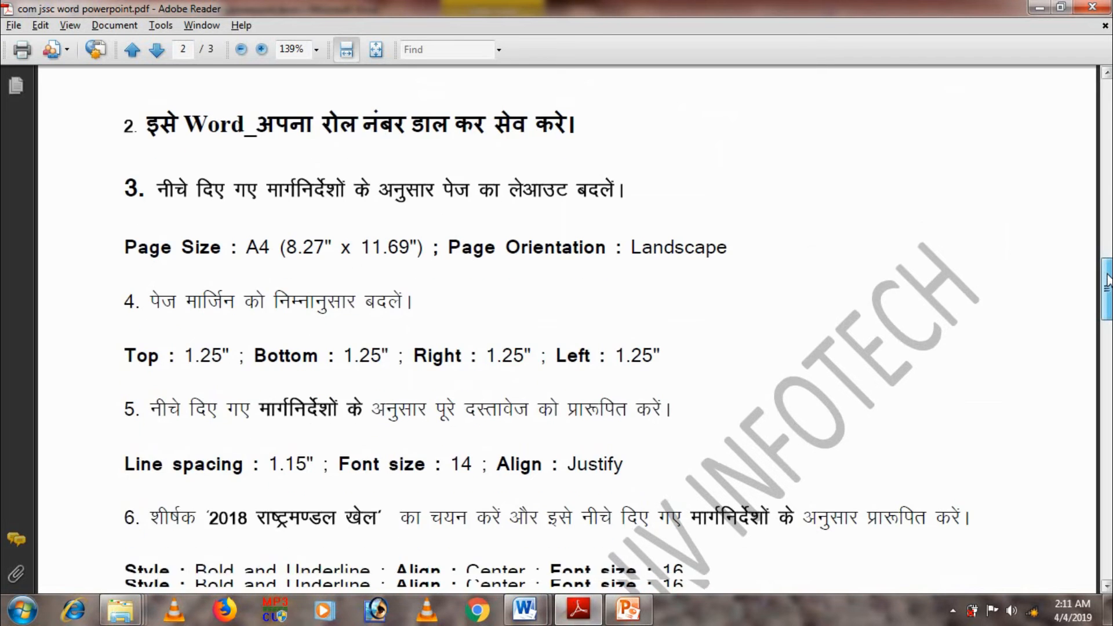
drag(1108, 282, 1109, 294)
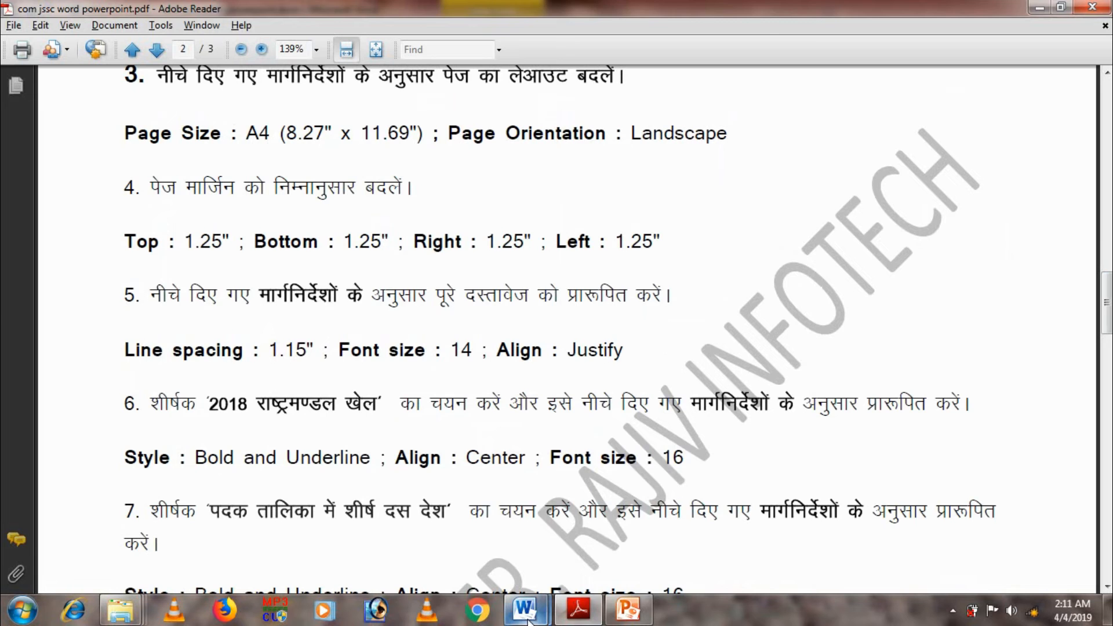
mouse_move(524, 608)
click(601, 536)
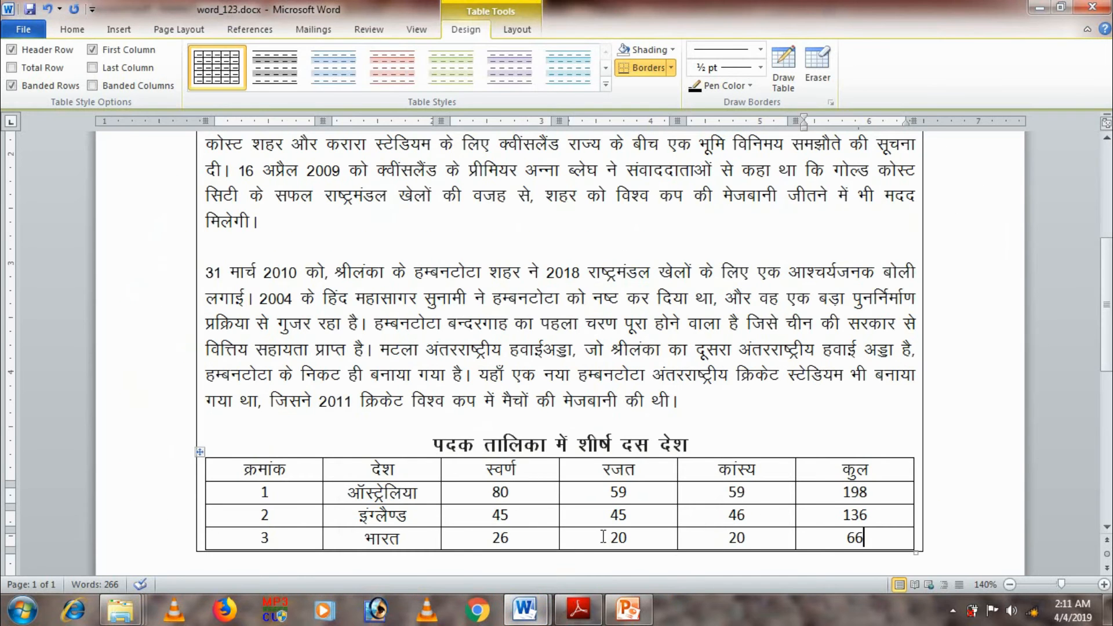
click(166, 29)
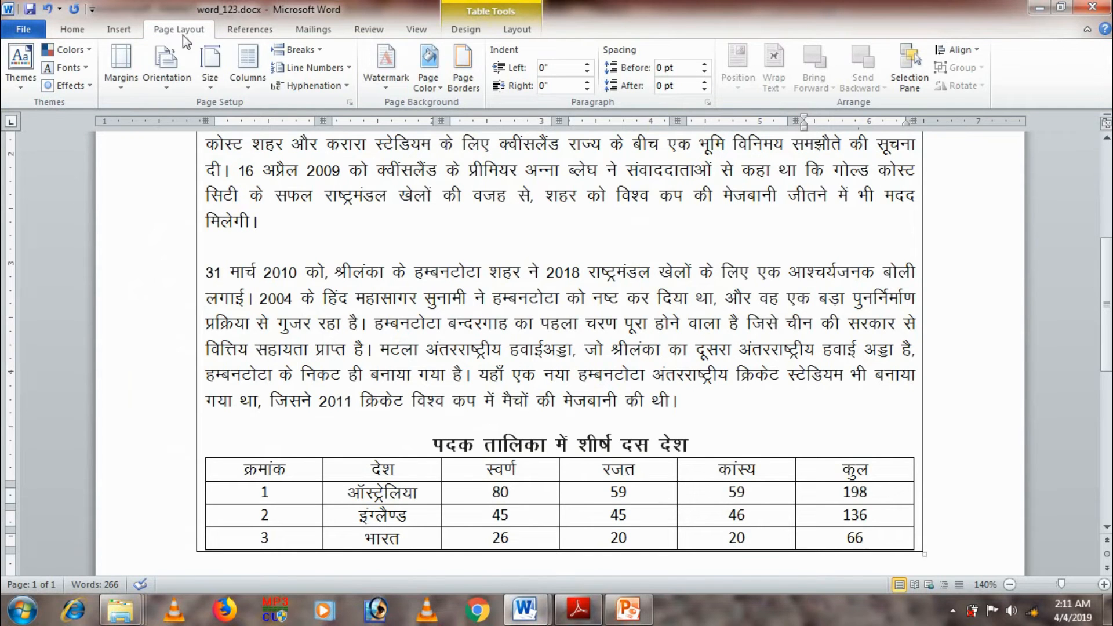
click(214, 91)
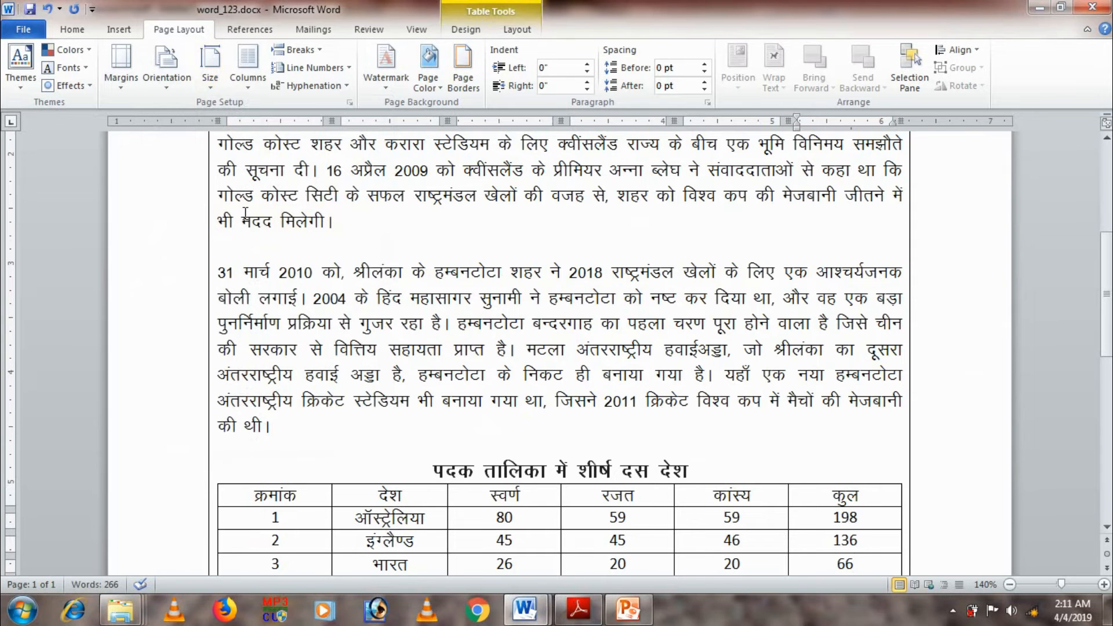
Recheck the layout instruction in the PDF and change the page orientation of word_123.docx to Landscape
key(alt+Tab)
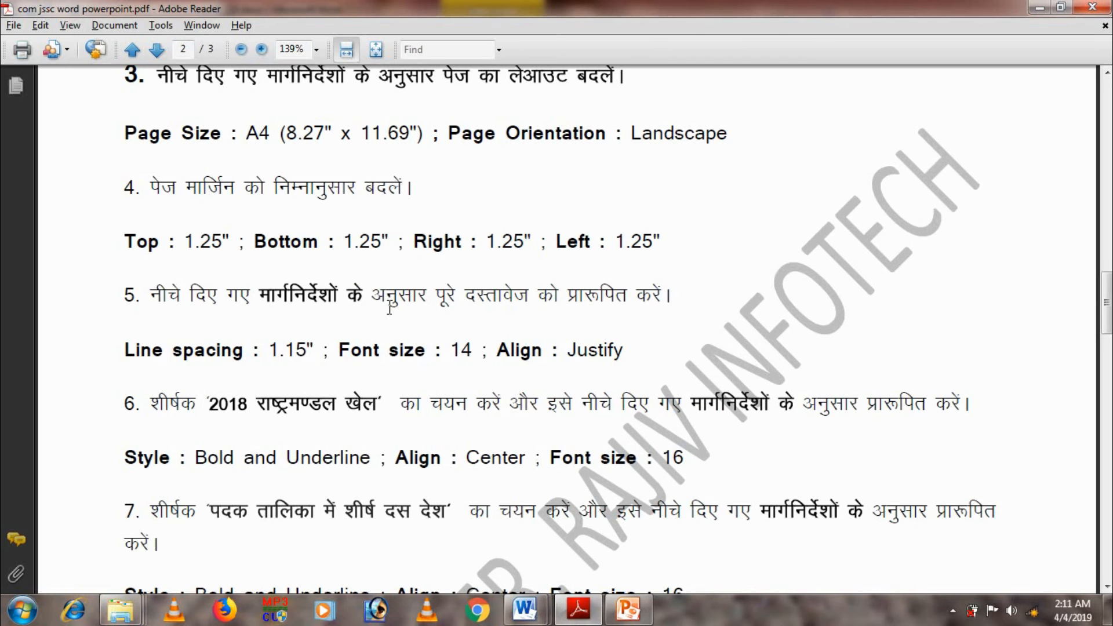
key(alt+Tab)
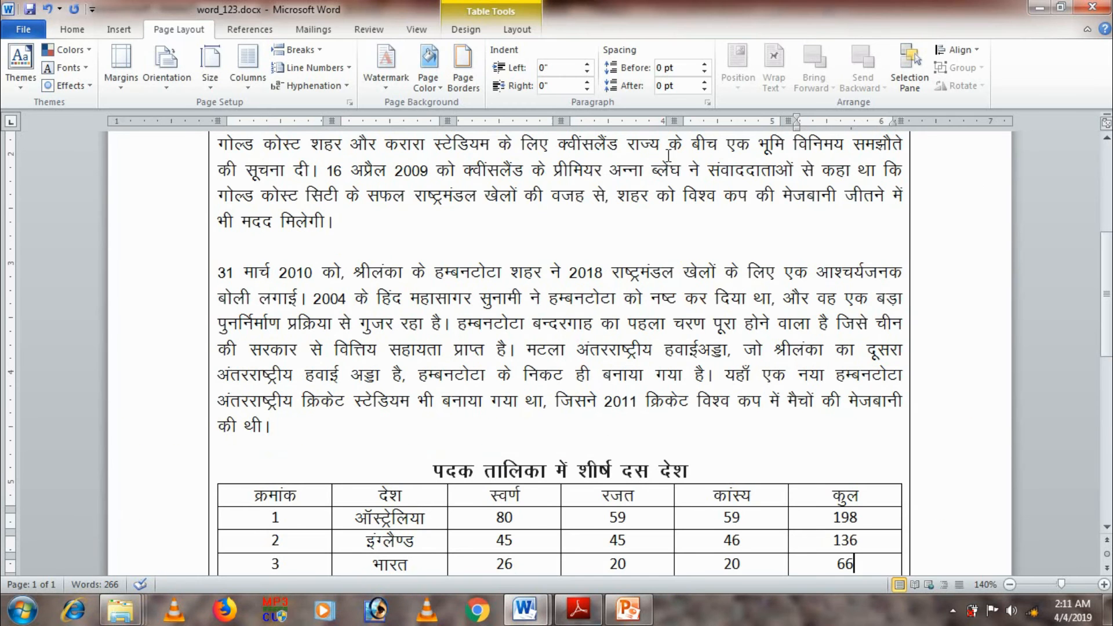
click(168, 87)
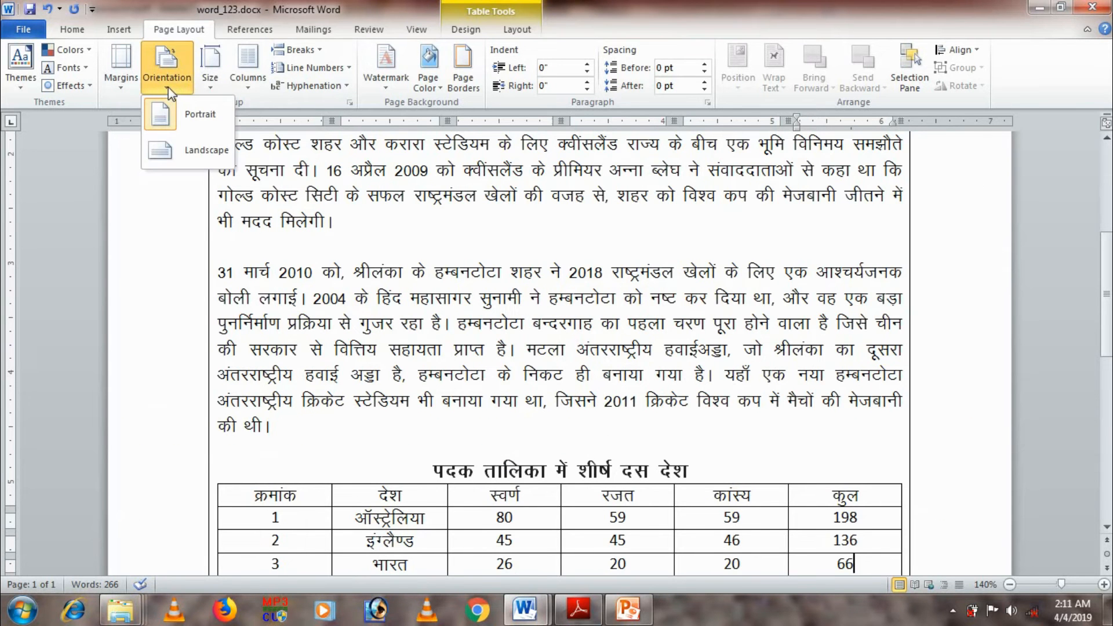
click(189, 151)
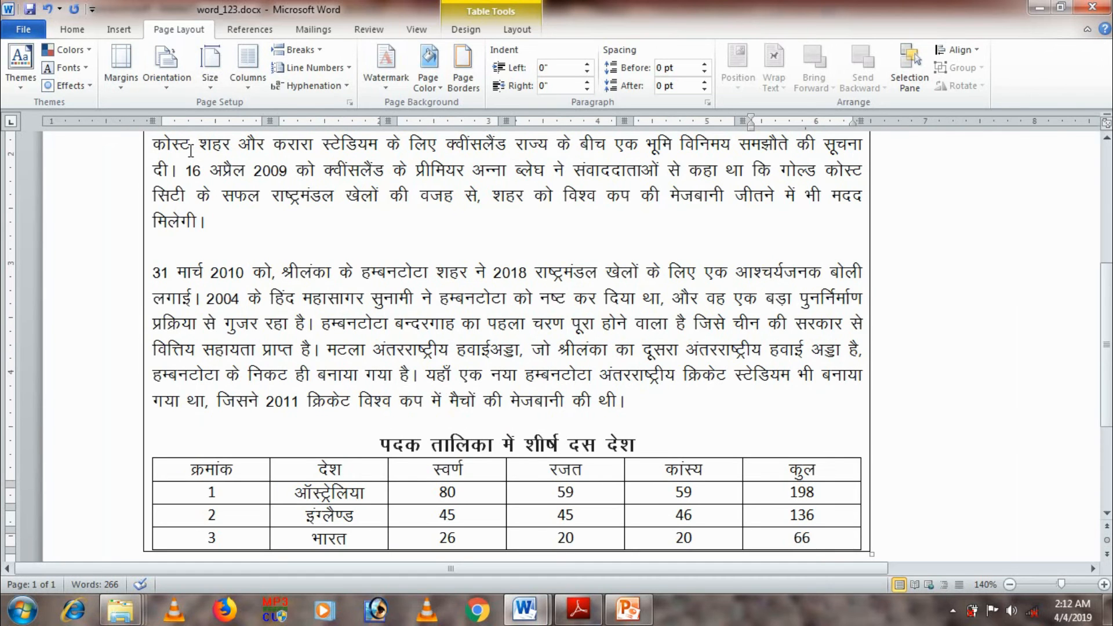
Read the margin instruction in the PDF and enter 1.25" for the top and bottom custom margins of word_123.docx
key(alt+Tab)
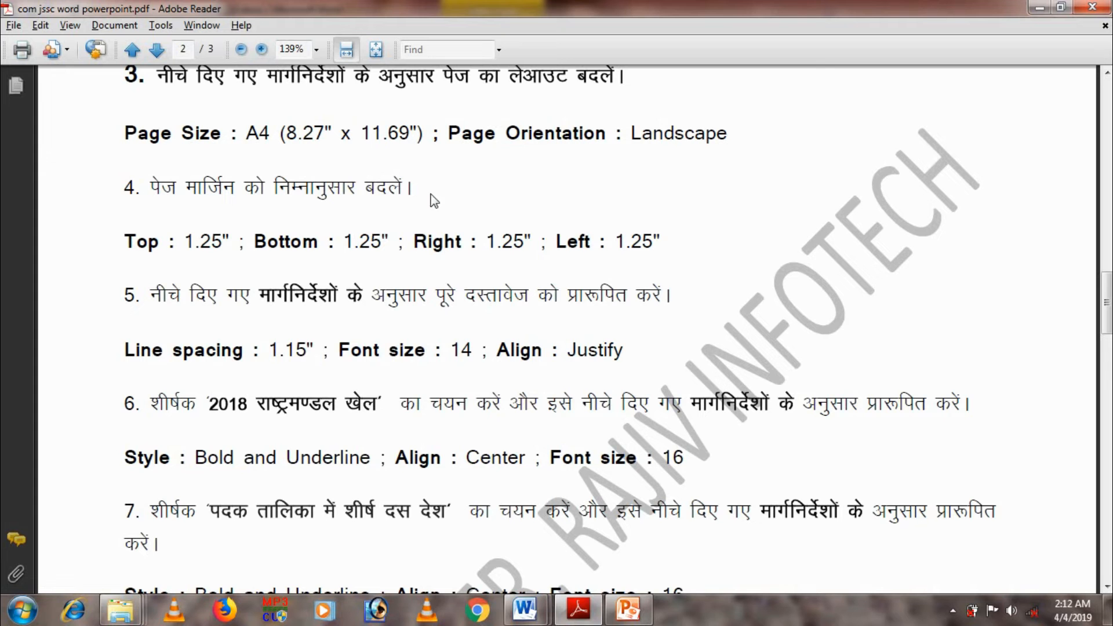
drag(1108, 287, 1108, 304)
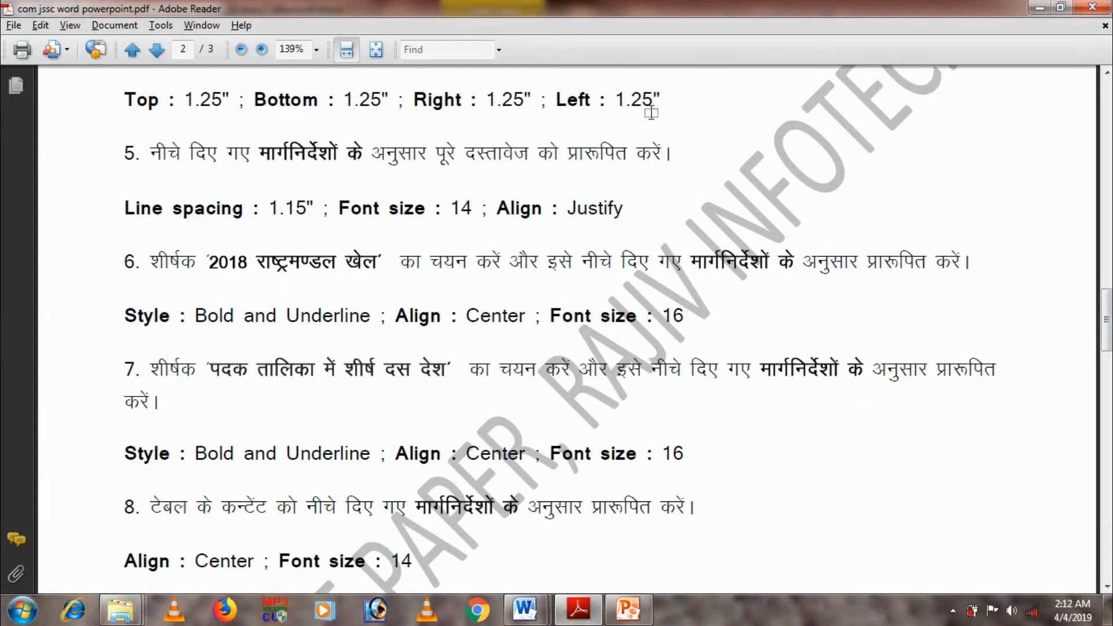
key(alt+Tab)
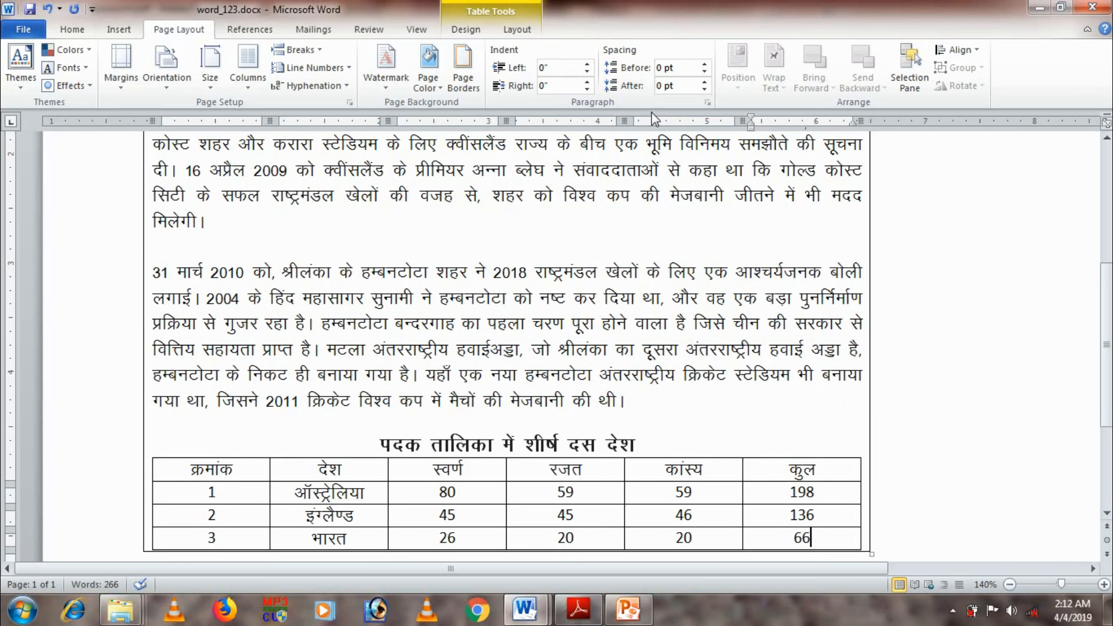
click(120, 85)
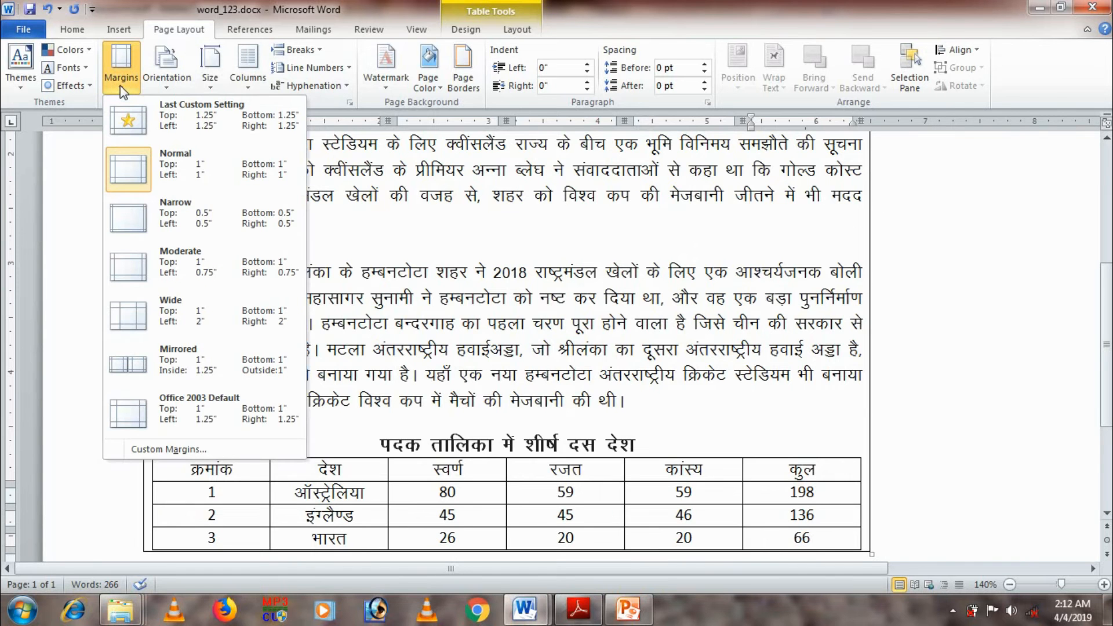
click(166, 449)
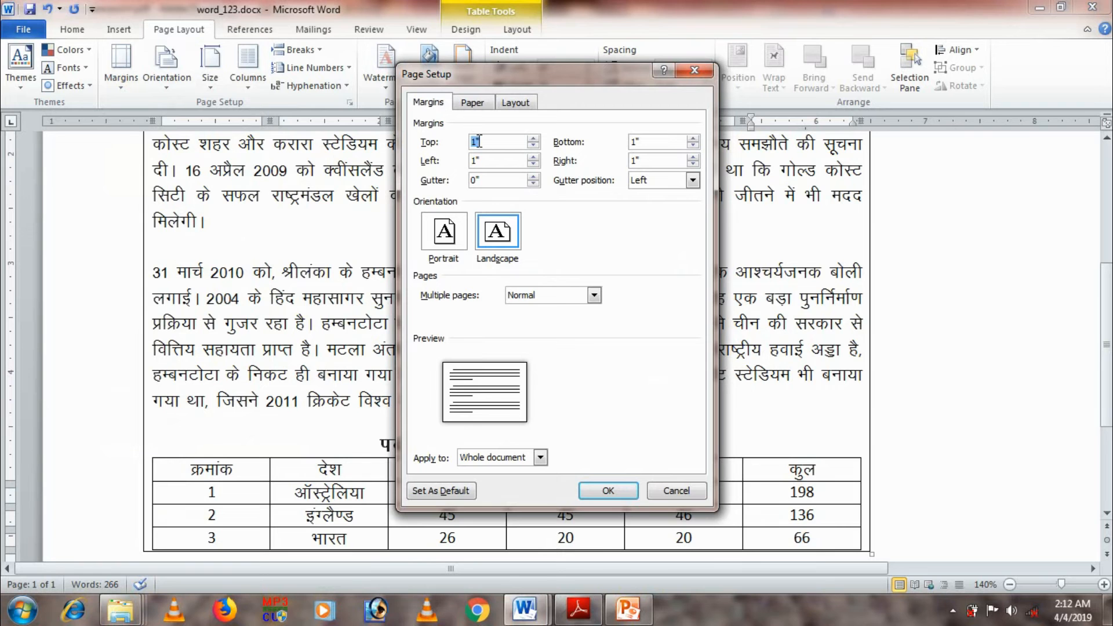
text(1.25)
key(Tab)
text(1)
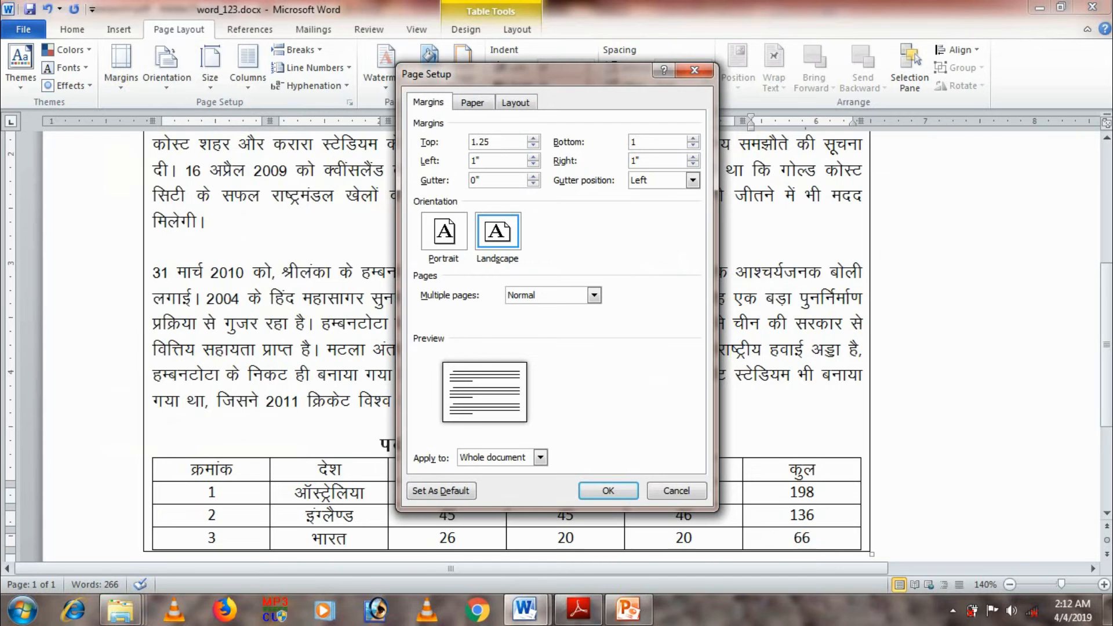
text(.25)
Re-enter the bottom margin as 1.25", set the left and right margins to 1.25", check them against the PDF and apply the margins
click(693, 145)
key(Delete)
key(Delete)
text(1.25)
key(BackSpace)
key(BackSpace)
text(1.25)
key(BackSpace)
key(BackSpace)
text(1.25)
key(alt+Tab)
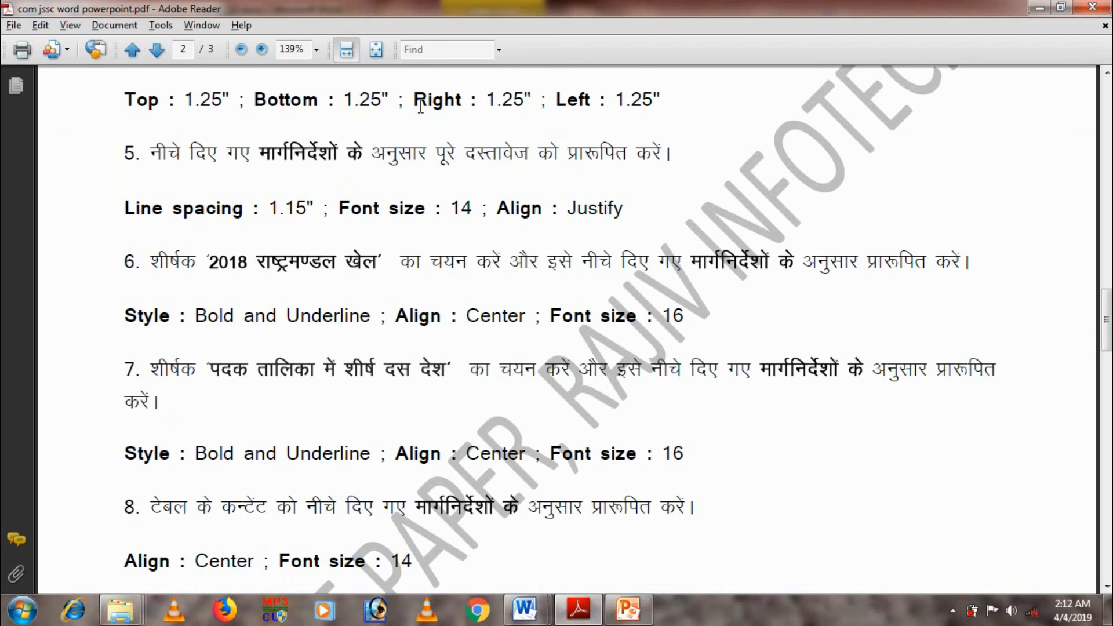
key(alt+Tab)
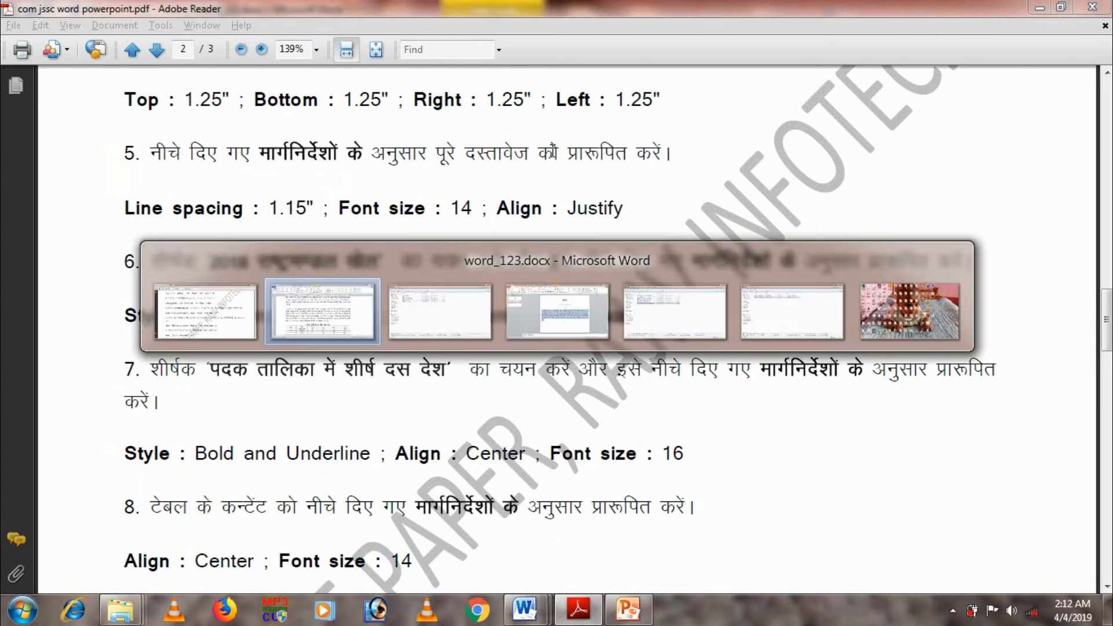
click(607, 491)
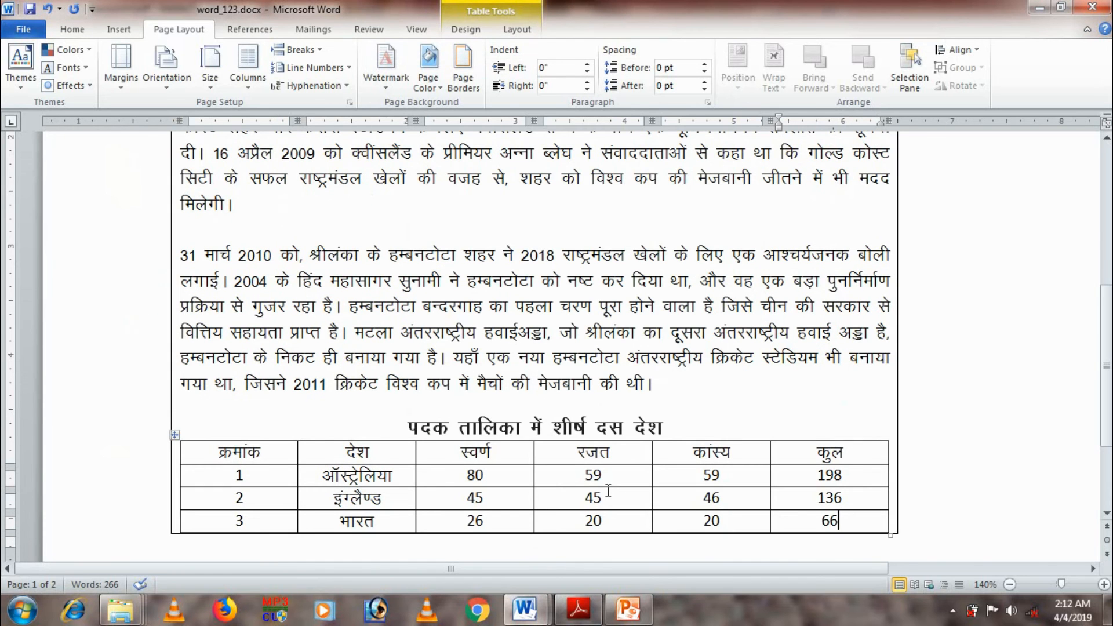
Read instruction 5 in the sample paper PDF and set the line spacing of all content in word_123.docx to 1.15
key(alt+Tab)
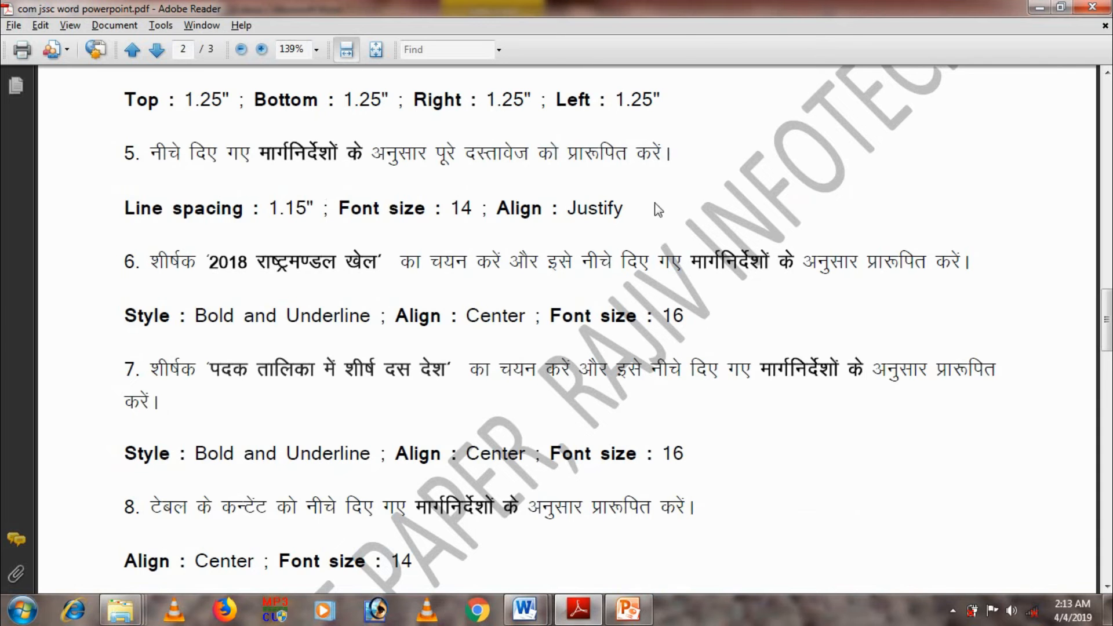
drag(1108, 309, 1108, 317)
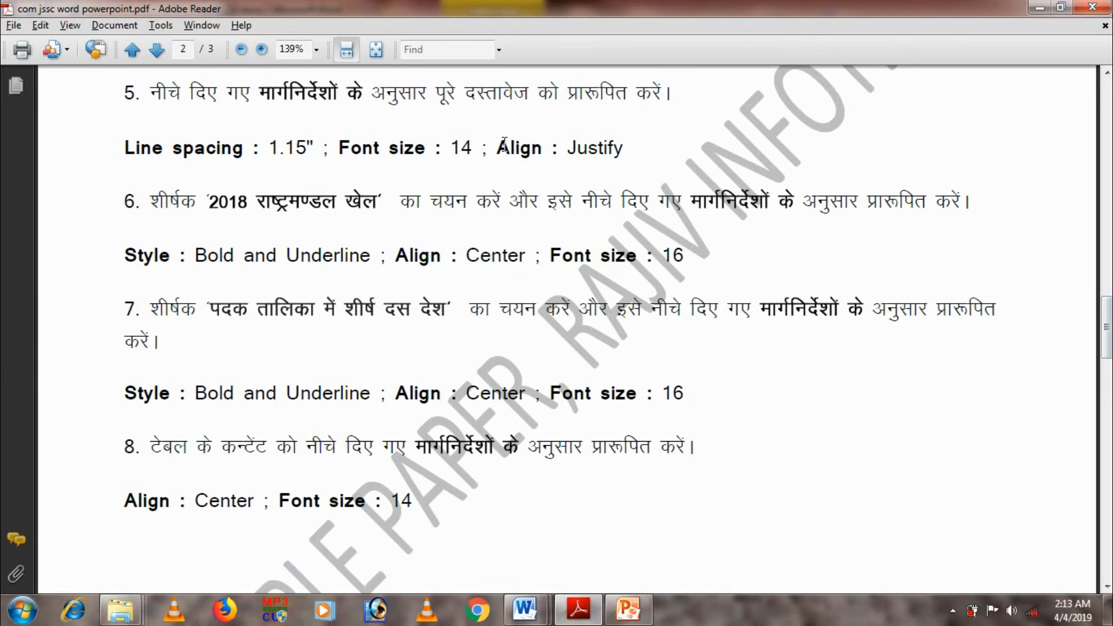
key(alt+Tab)
click(431, 236)
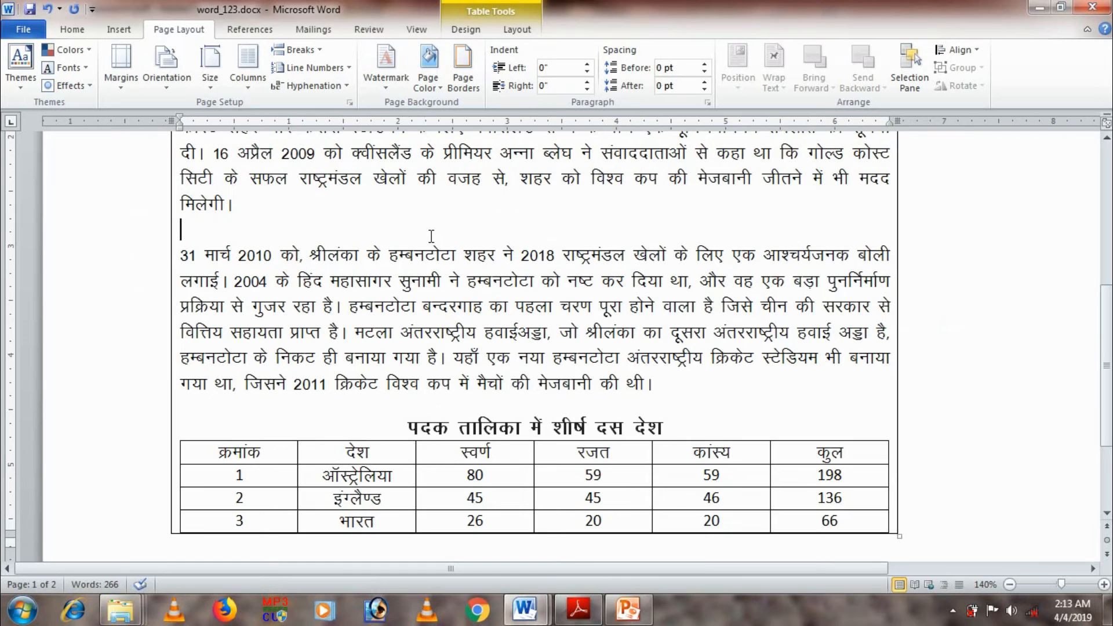
key(ctrl+a)
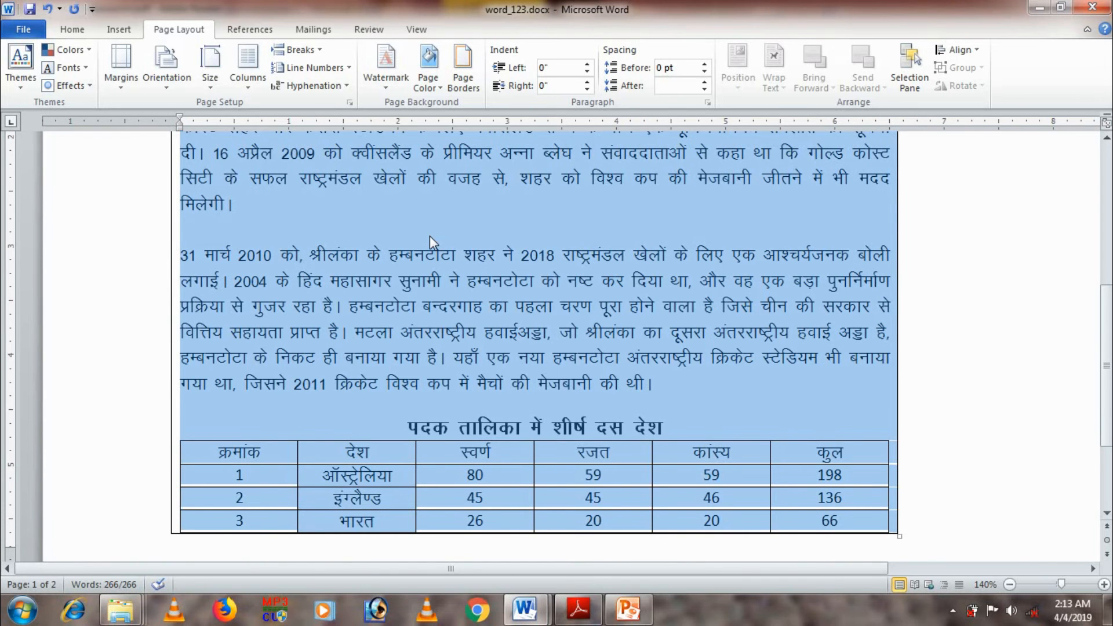
key(alt+Tab)
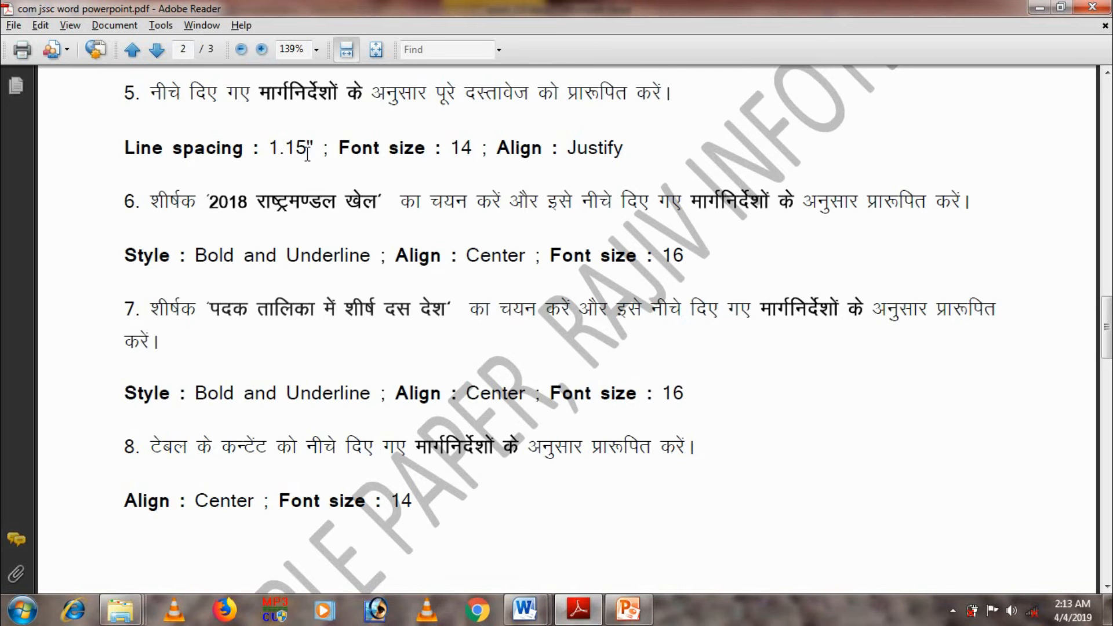
key(alt+Tab)
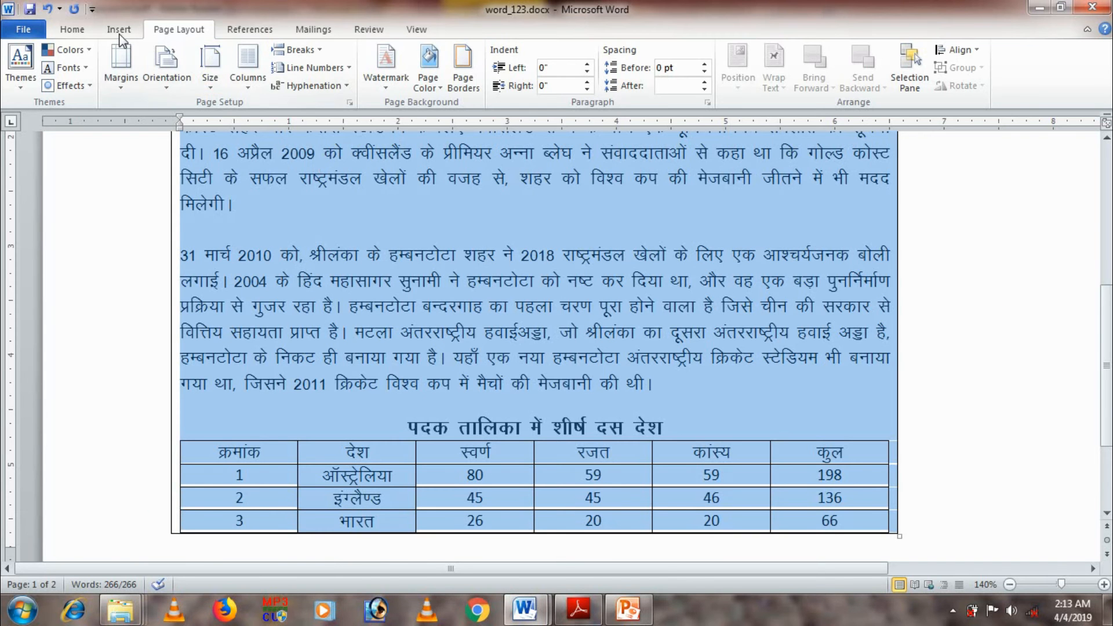
click(73, 29)
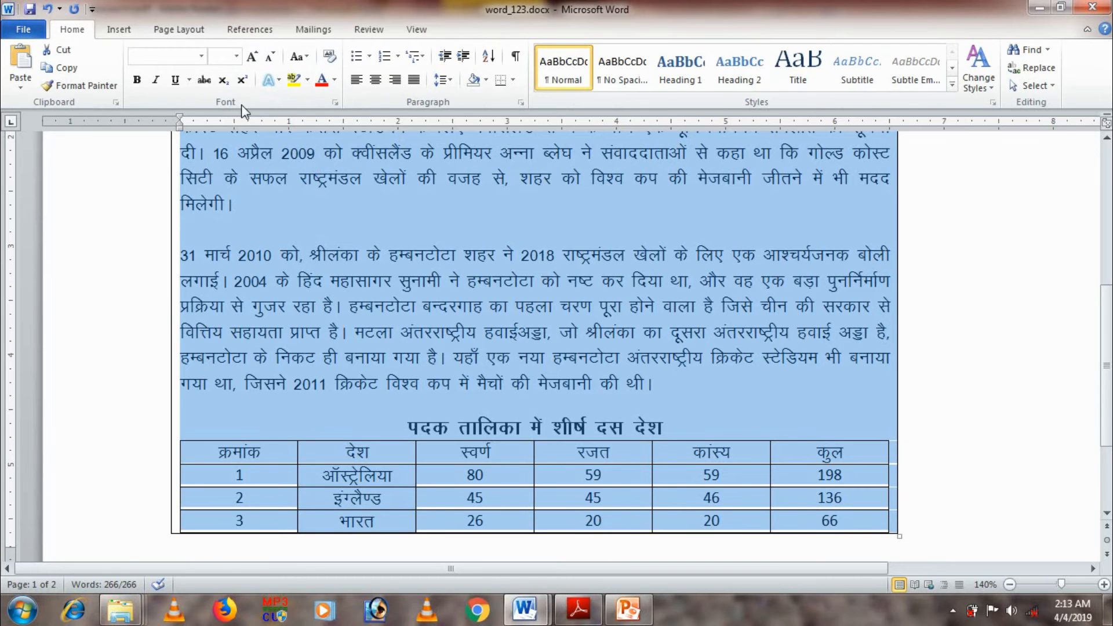
click(450, 81)
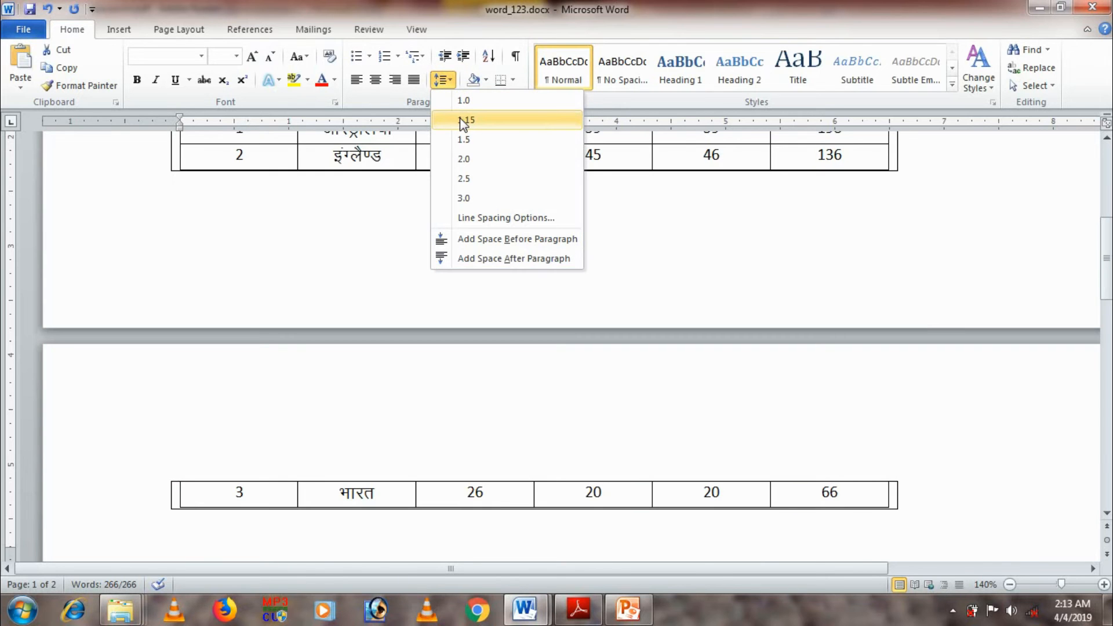
click(463, 121)
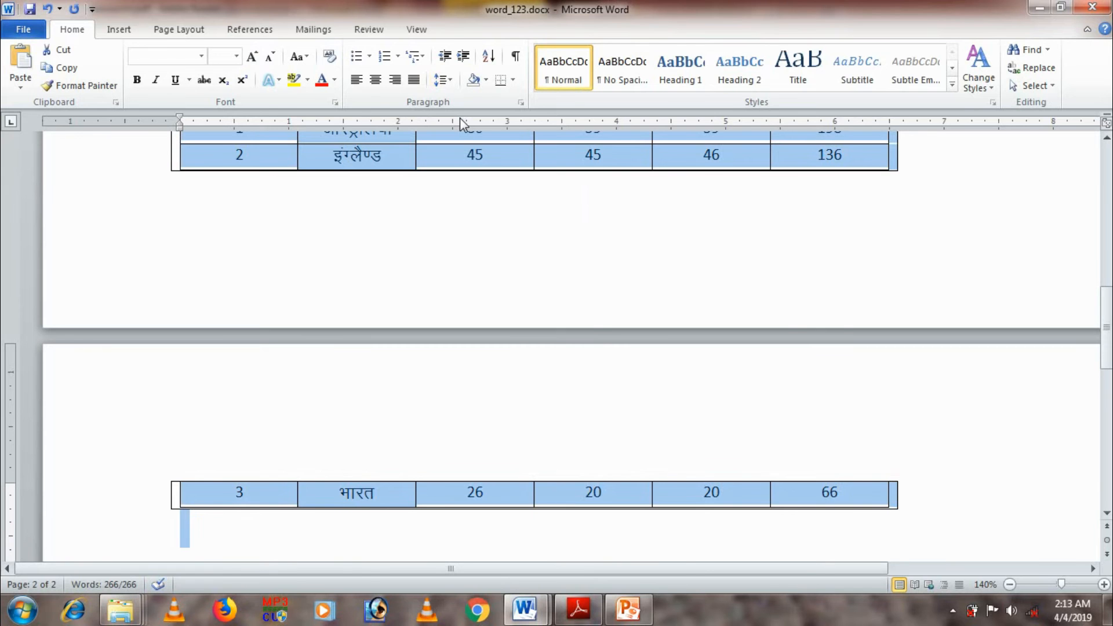
Recheck instruction 5 in the PDF, set the font size of the whole document to 14 and justify its text
key(alt+Tab)
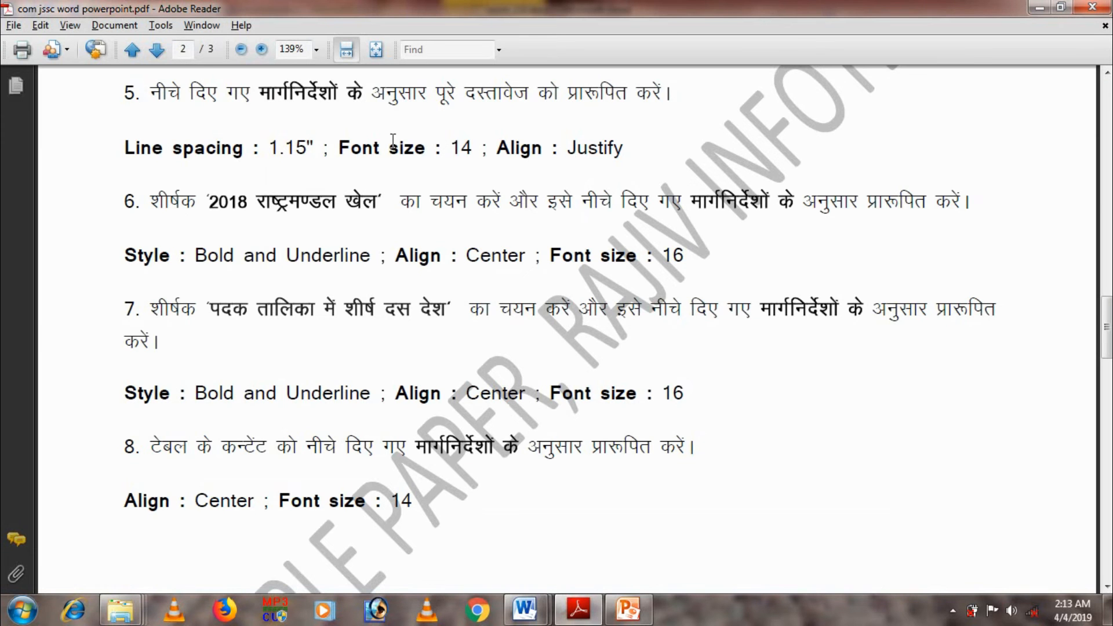
key(alt+Tab)
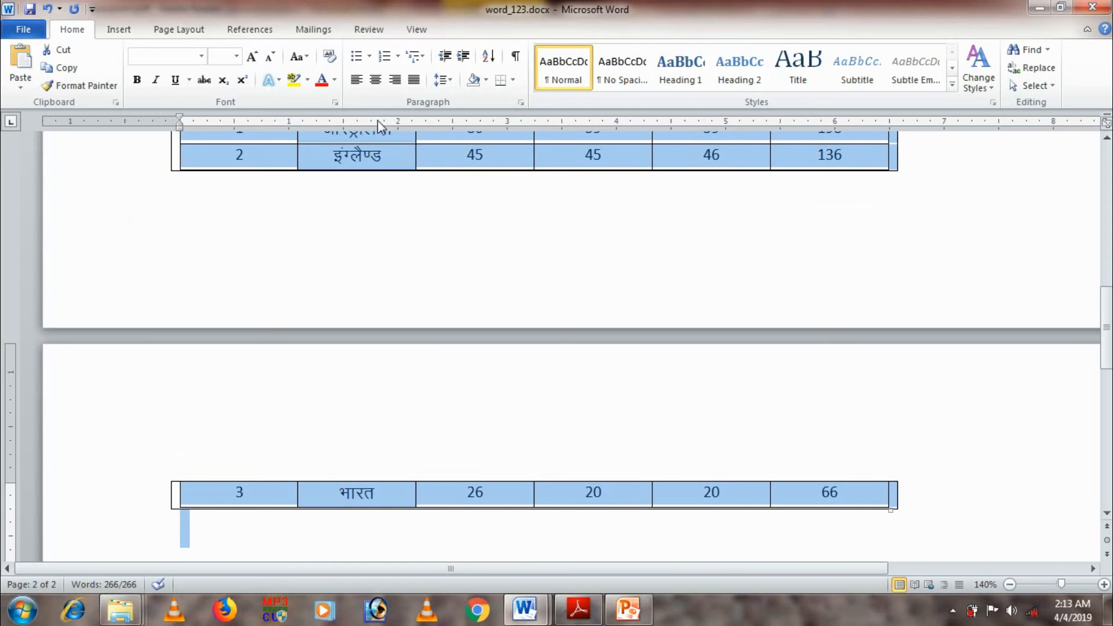
click(222, 56)
text(14)
key(Return)
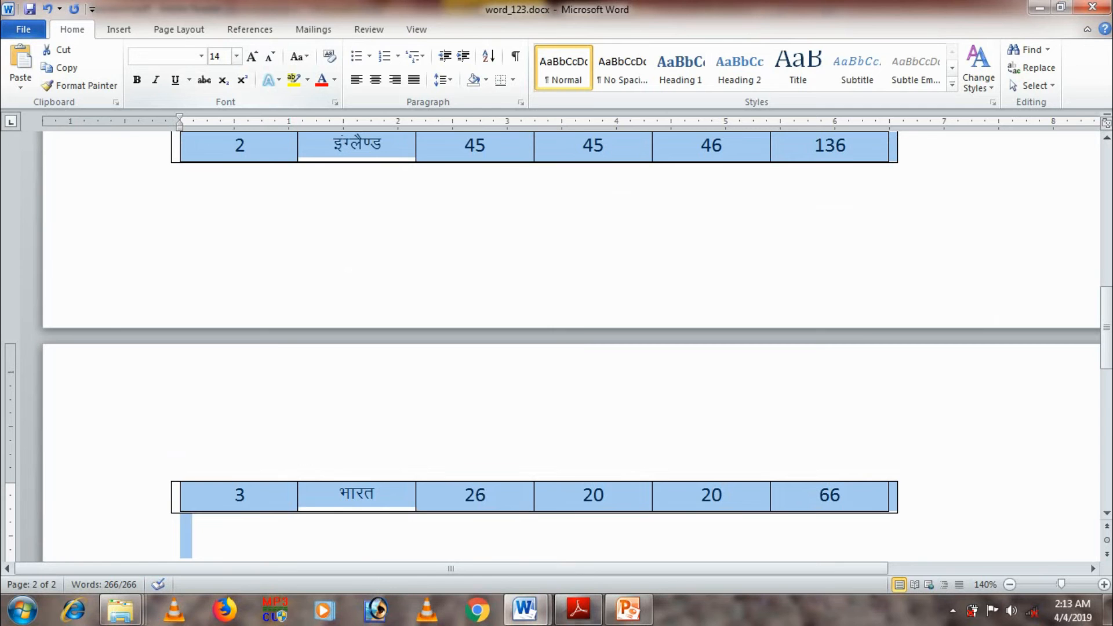
key(alt+Tab)
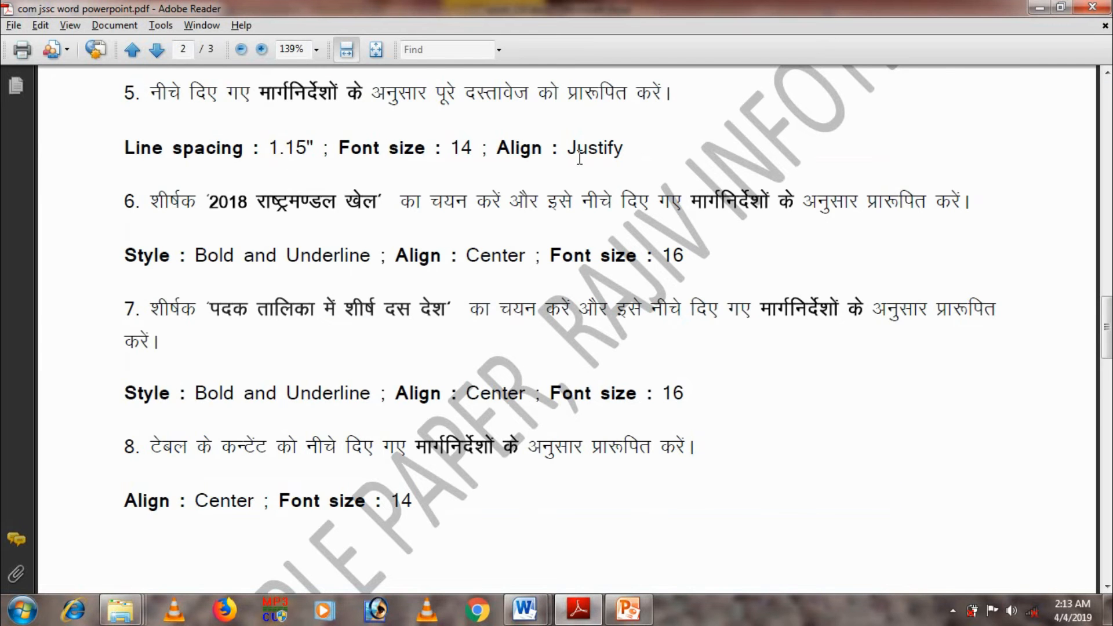
key(alt+Tab)
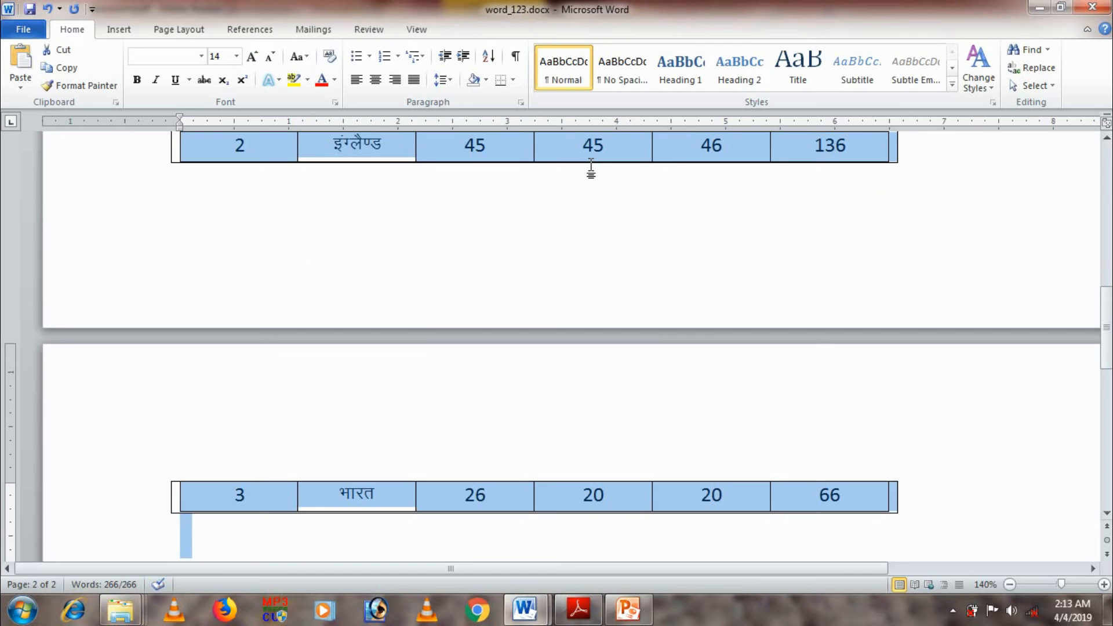
click(418, 83)
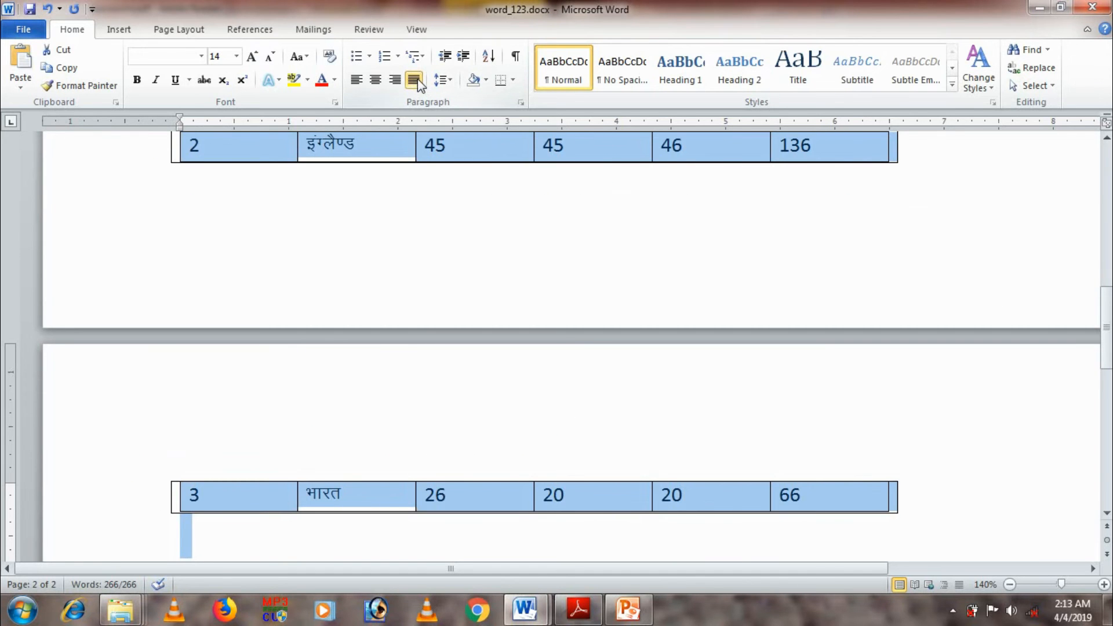
Read instruction 6 in the PDF and underline the bold heading "2018 राष्ट्रमण्डल खेल" at the start of word_123.docx
key(alt+Tab)
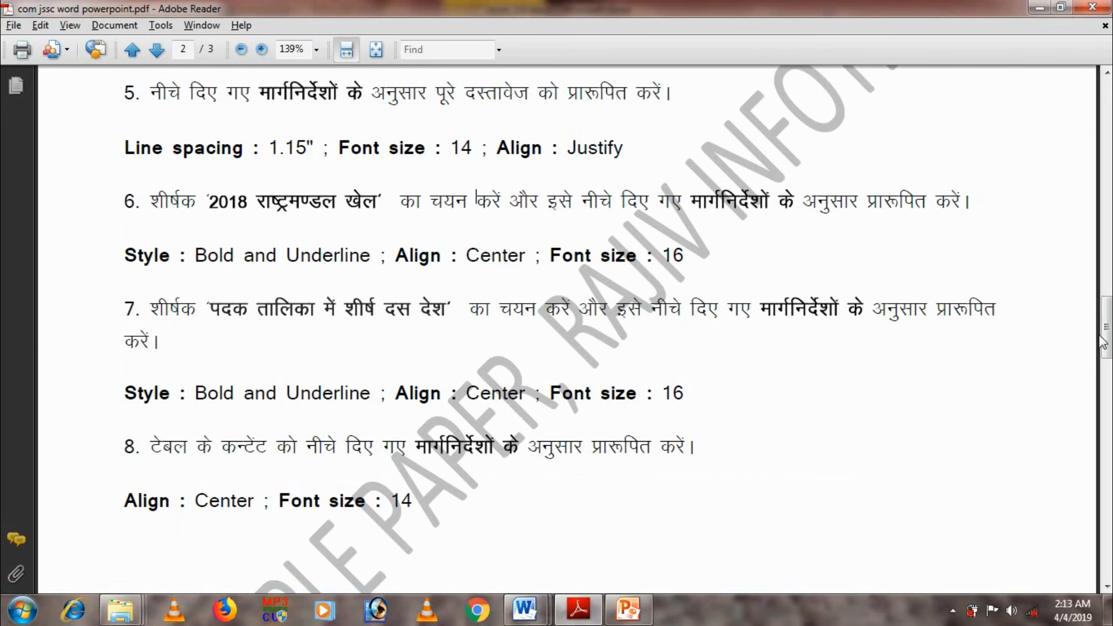
scroll(1106, 336, down, 3)
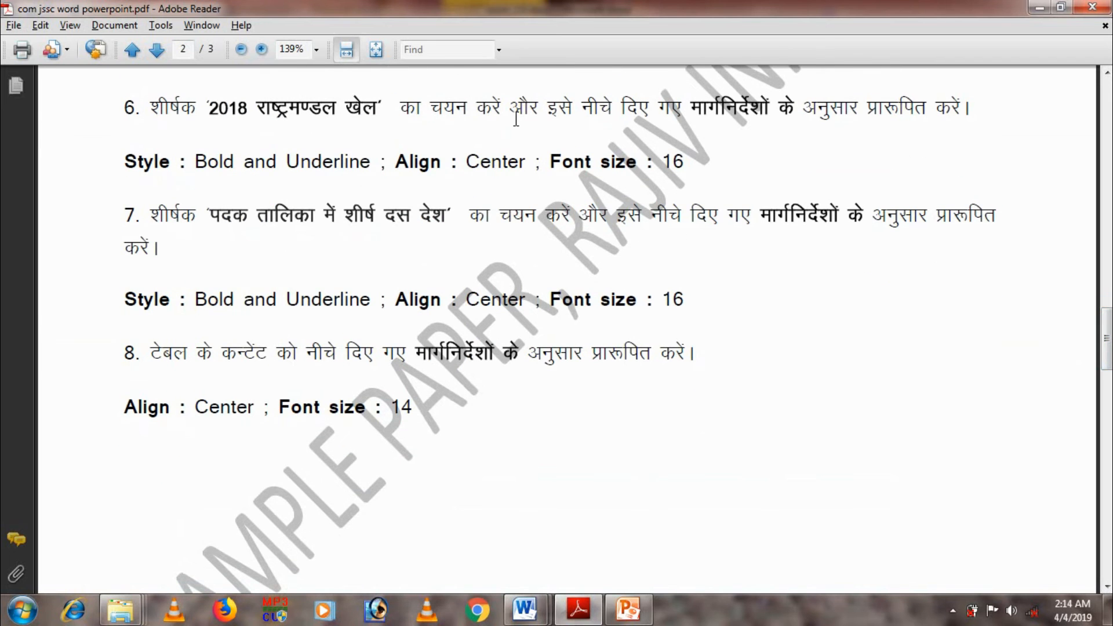
key(alt+Tab)
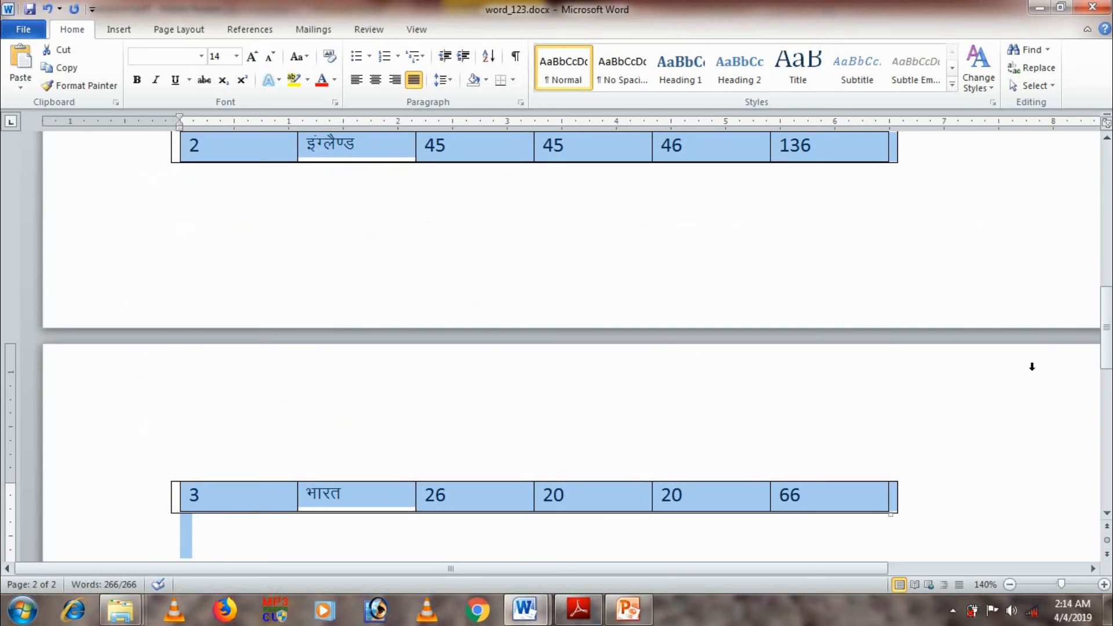
drag(1111, 338, 1104, 210)
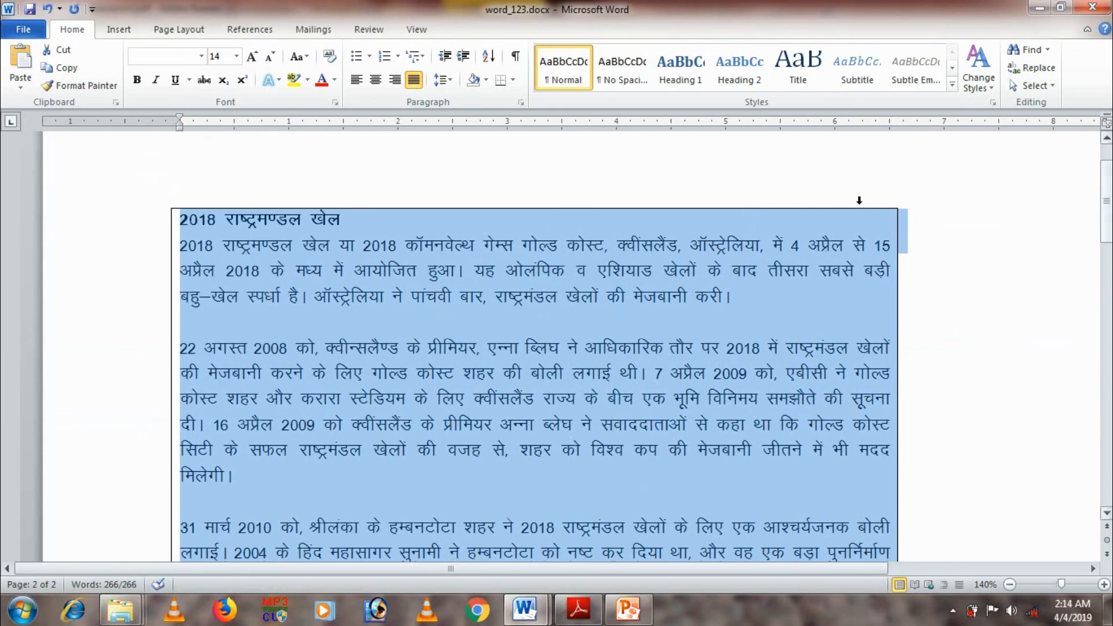
click(386, 220)
drag(349, 220, 202, 222)
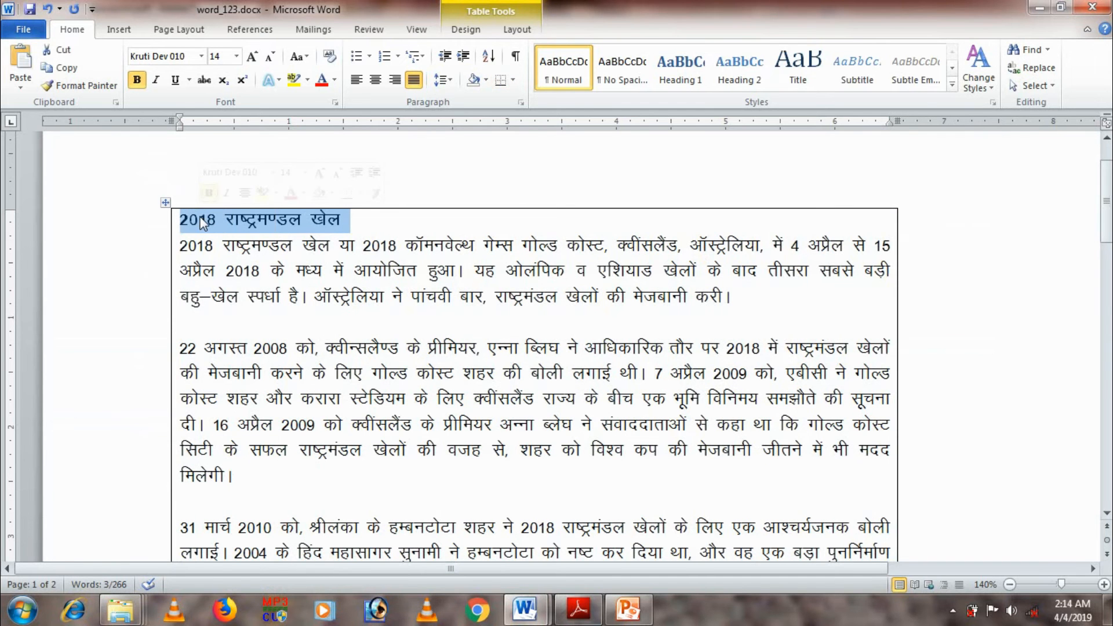
key(alt+Tab)
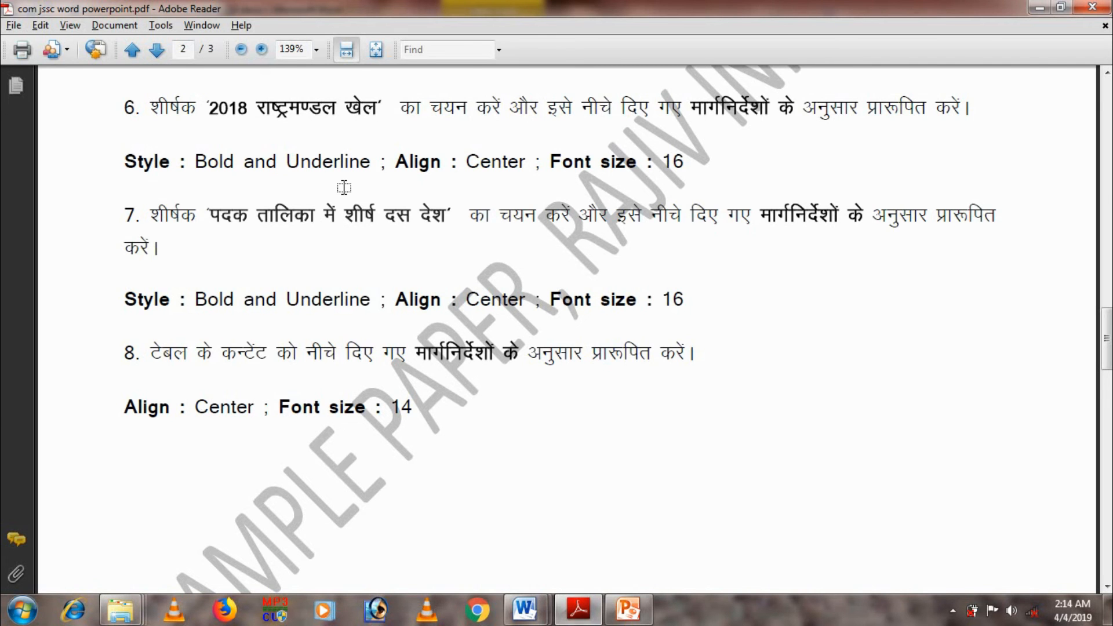
key(alt+Tab)
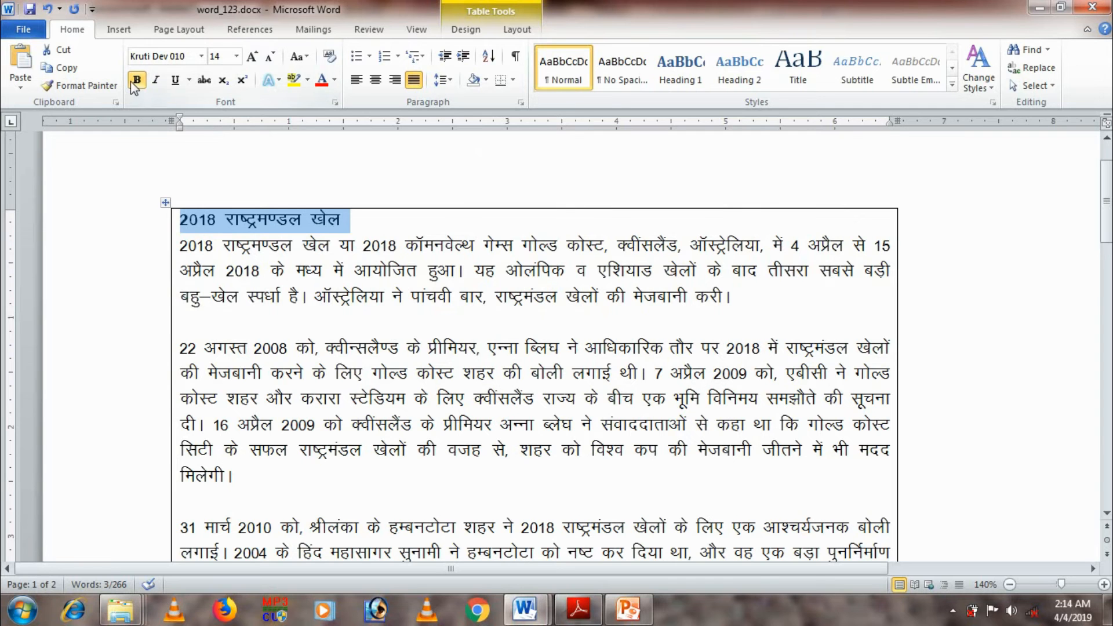
click(170, 81)
Center the heading "2018 राष्ट्रमण्डल खेल" and set its font size to 16, as instruction 6 in the PDF requires
key(alt+Tab)
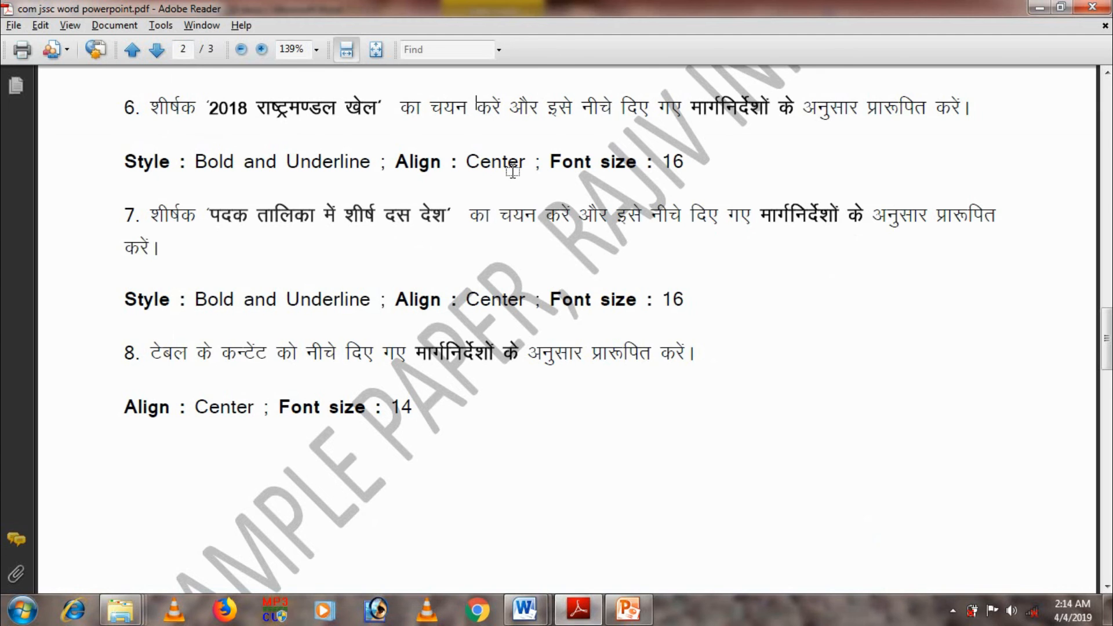
key(alt+Tab)
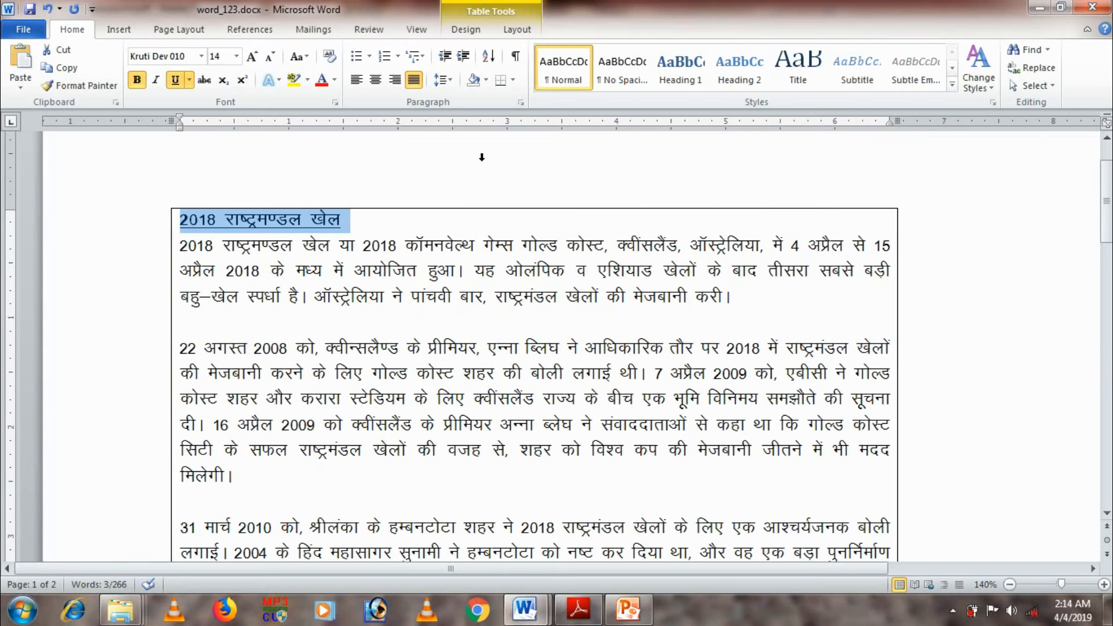
click(375, 81)
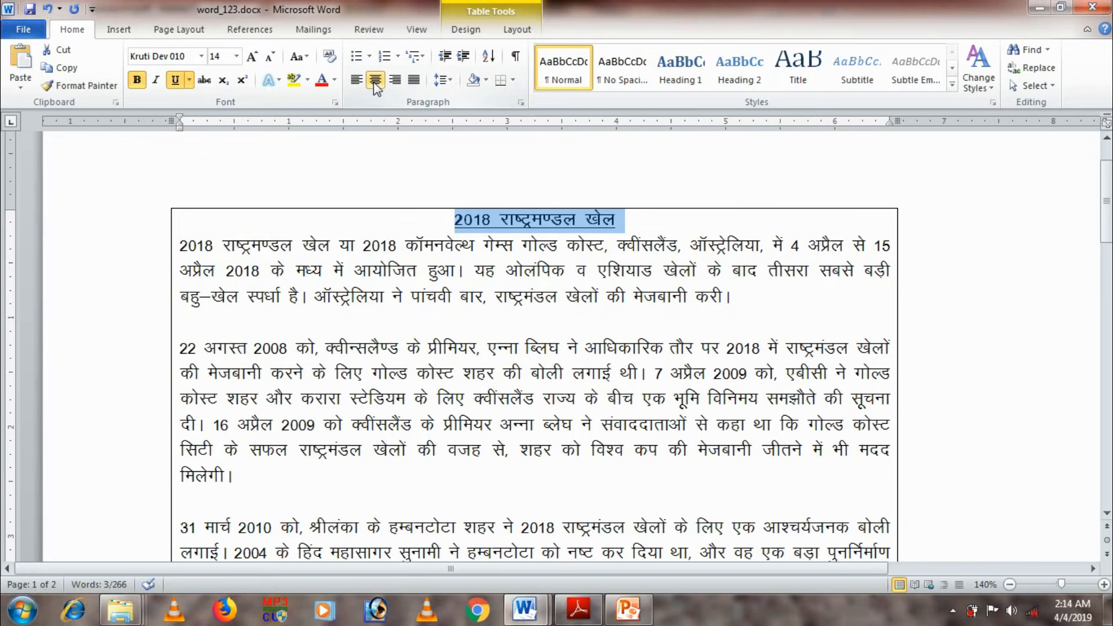
key(alt+Tab)
key(alt+Tab)
click(235, 58)
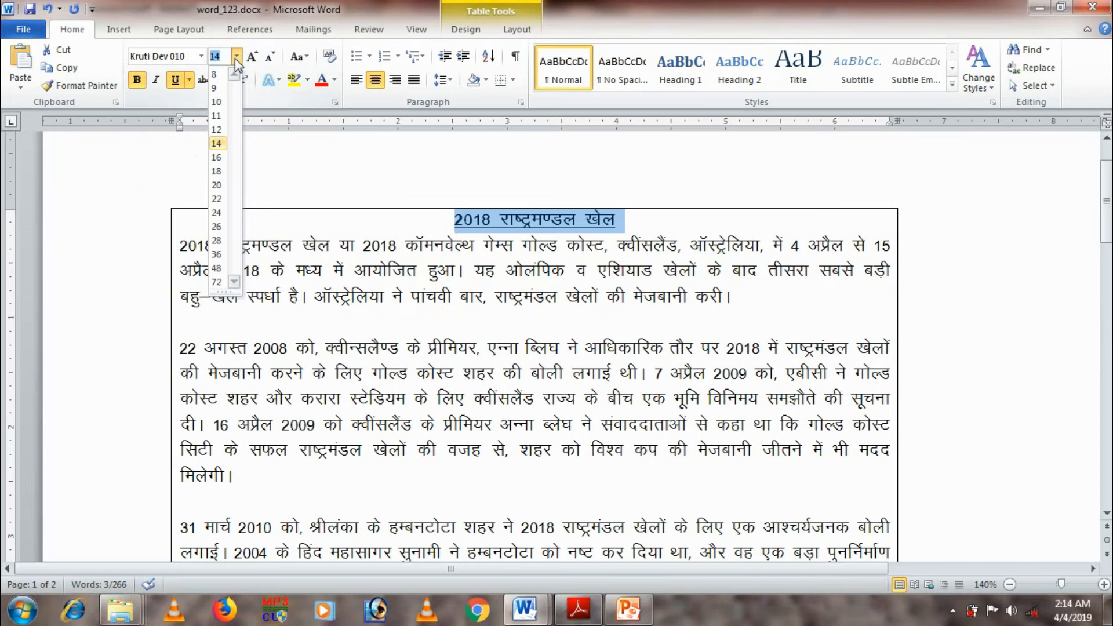
click(217, 157)
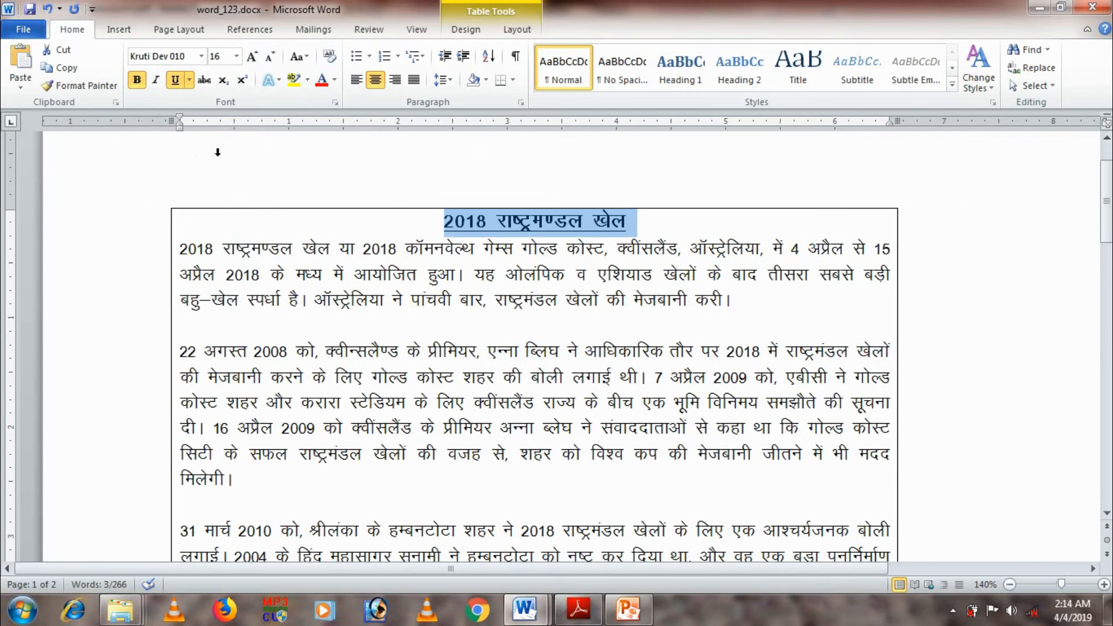
Read instruction 7 in the sample paper PDF, then underline and center the bold heading "पदक तालिका में शीर्ष दस देश" in word_123.docx
key(alt+Tab)
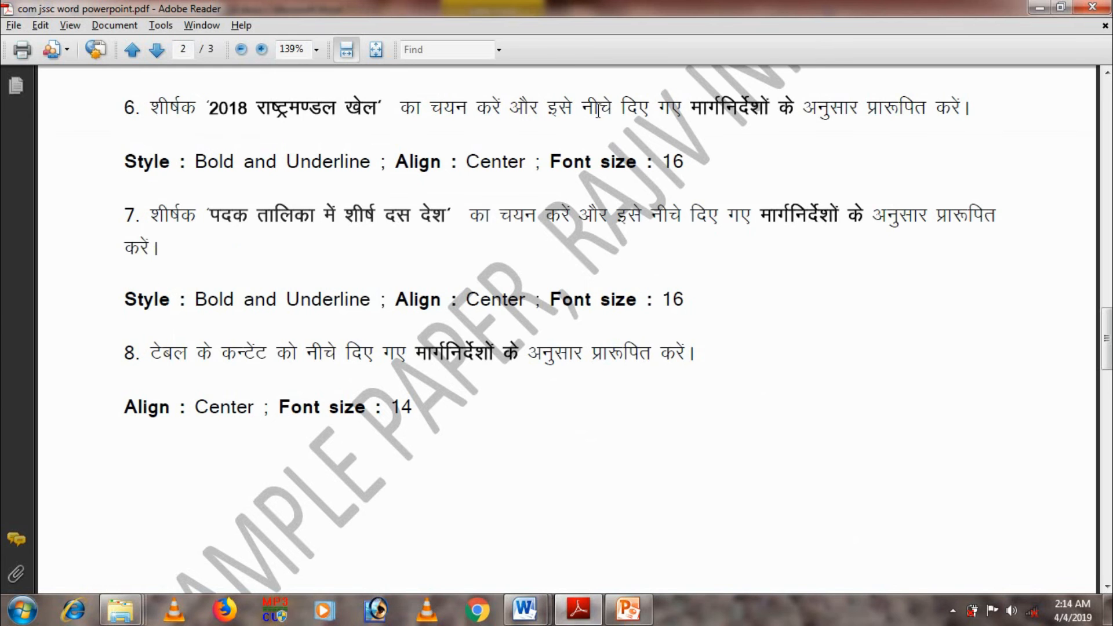
drag(1101, 326, 1107, 339)
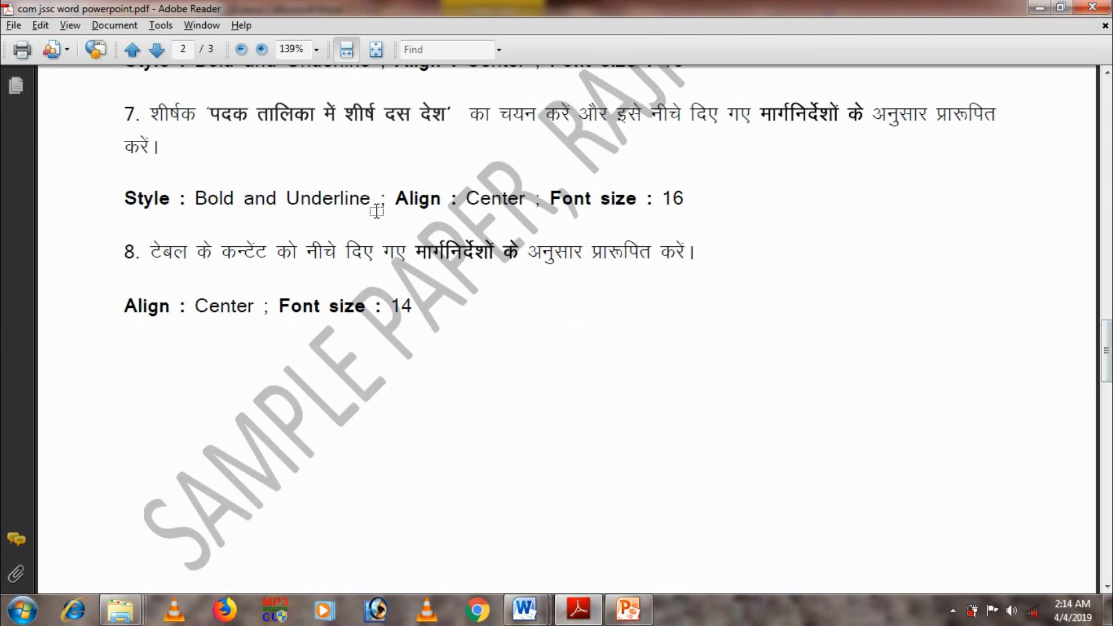
key(alt+Tab)
drag(1107, 224, 1108, 298)
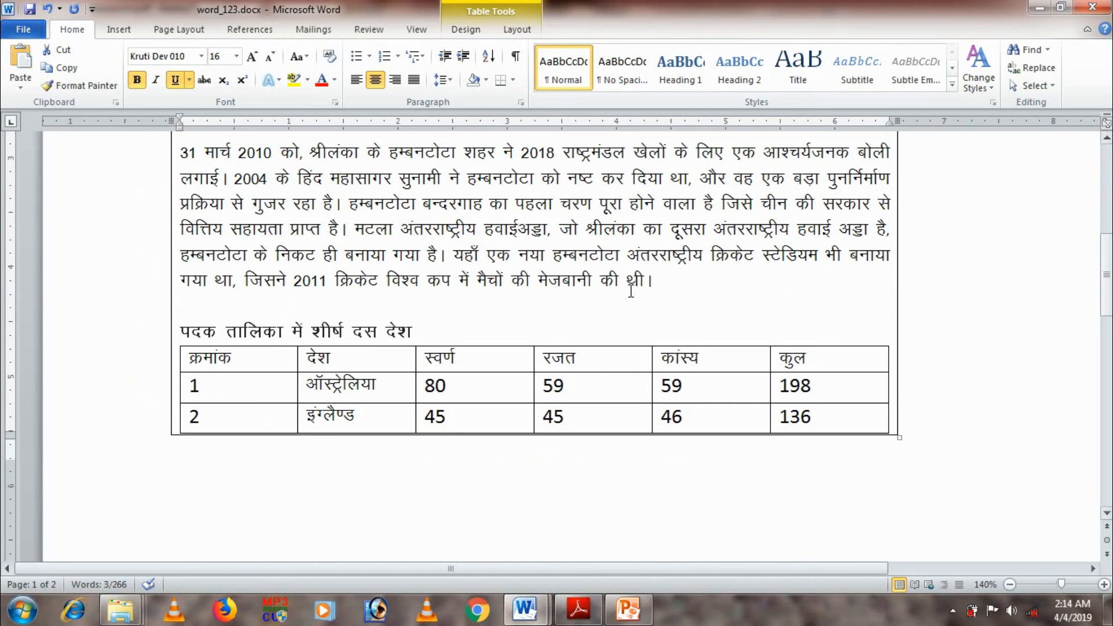
drag(418, 332, 197, 335)
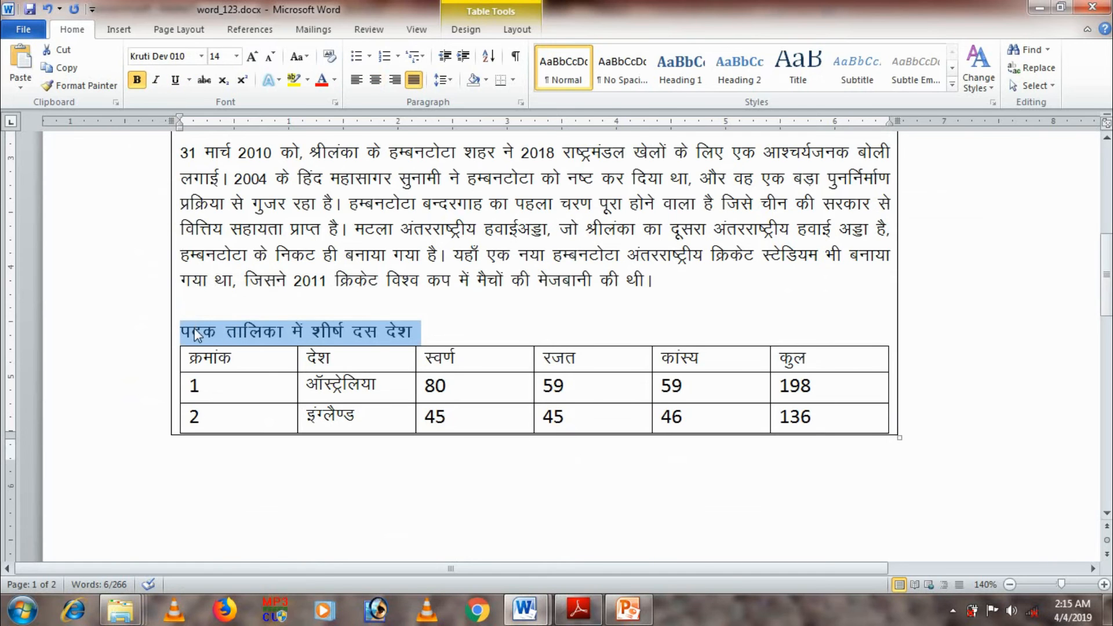
key(alt+Tab)
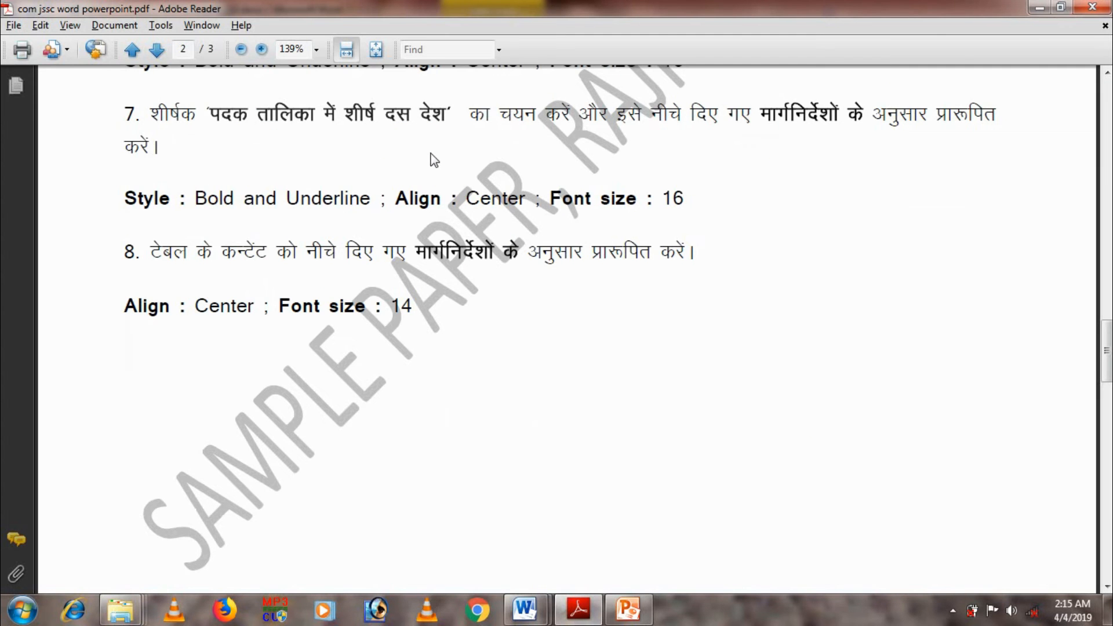
key(alt+Tab)
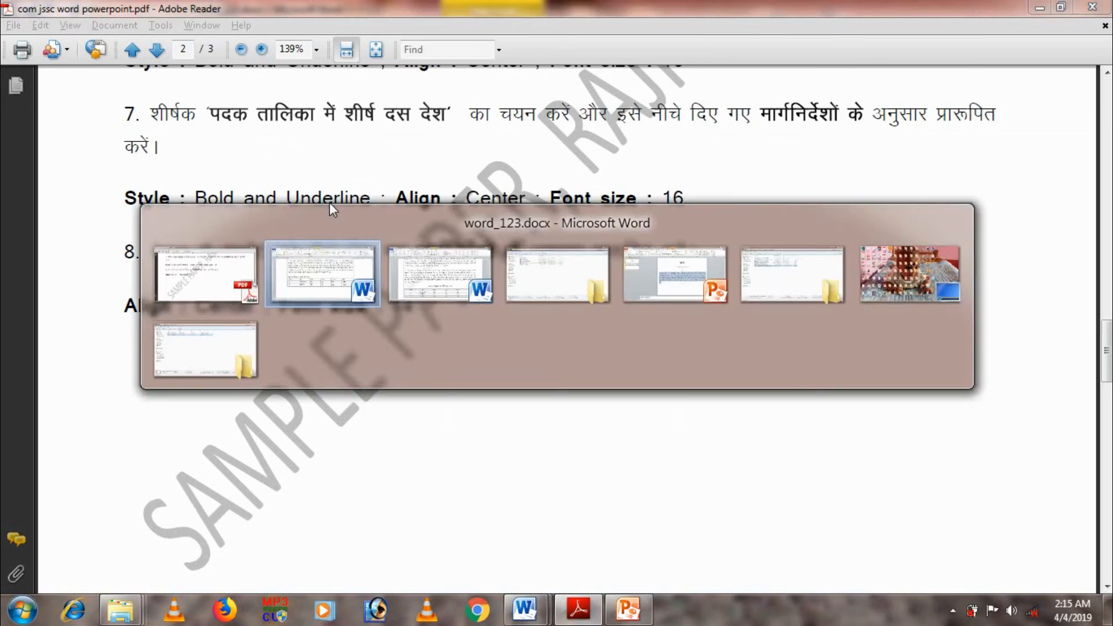
click(140, 80)
click(141, 80)
click(175, 80)
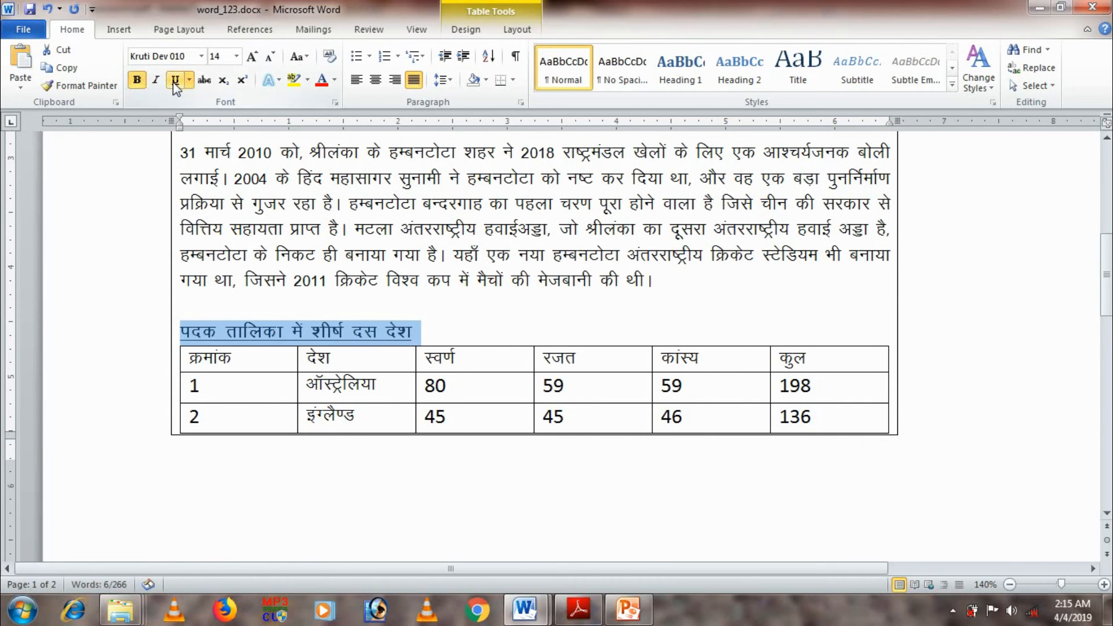
click(376, 82)
Read instruction 8 in the sample paper PDF about formatting the table content and return to word_123.docx
key(alt+Tab)
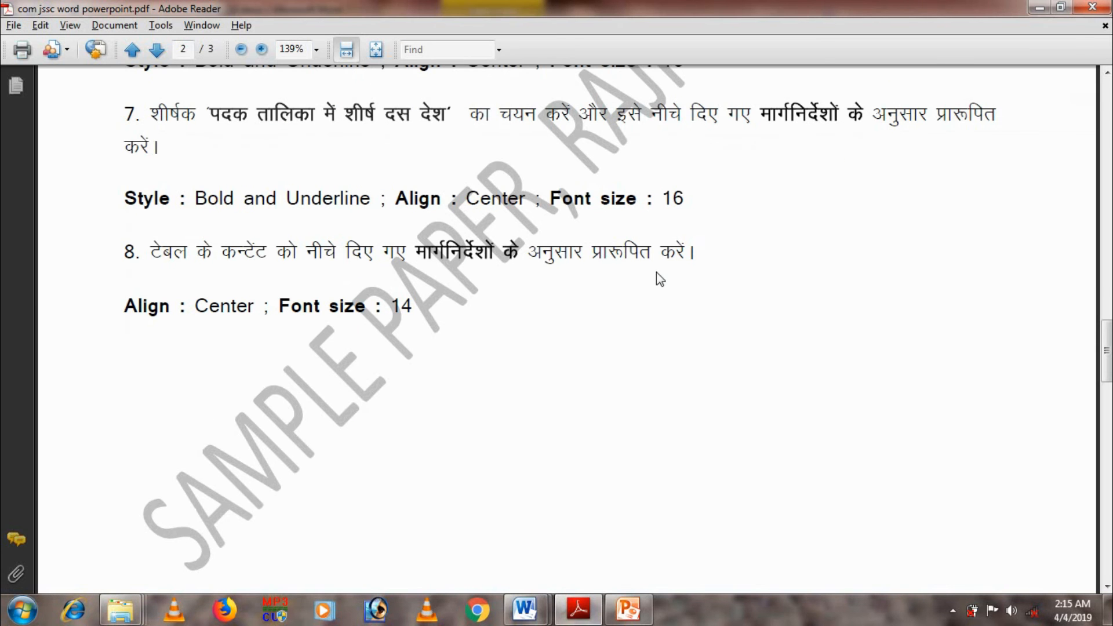
drag(1104, 357, 1104, 373)
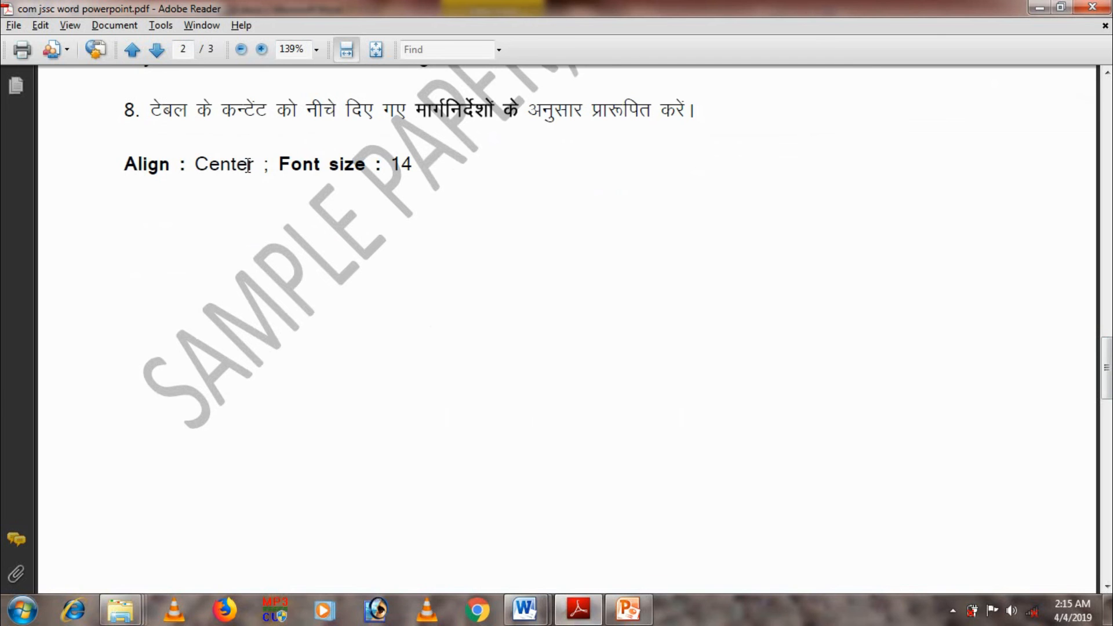
key(alt+Tab)
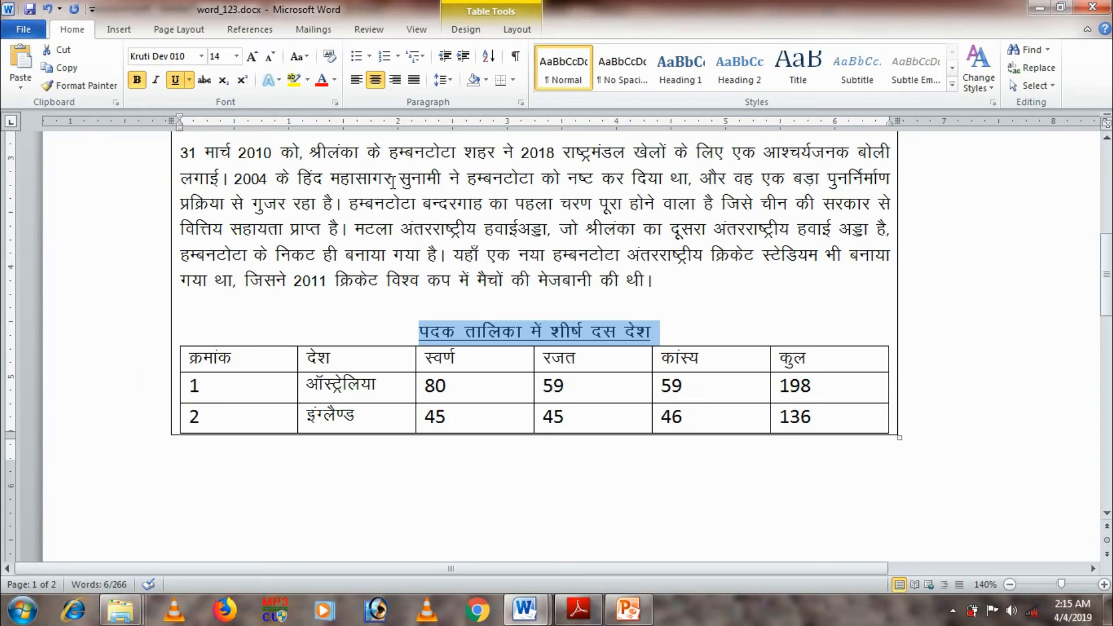
Try to center the content of the whole medal table, rechecking instruction 8 in the PDF
click(191, 355)
key(shift+Right)
key(shift+Right)
key(shift+Right)
key(shift+Right)
key(shift+Right)
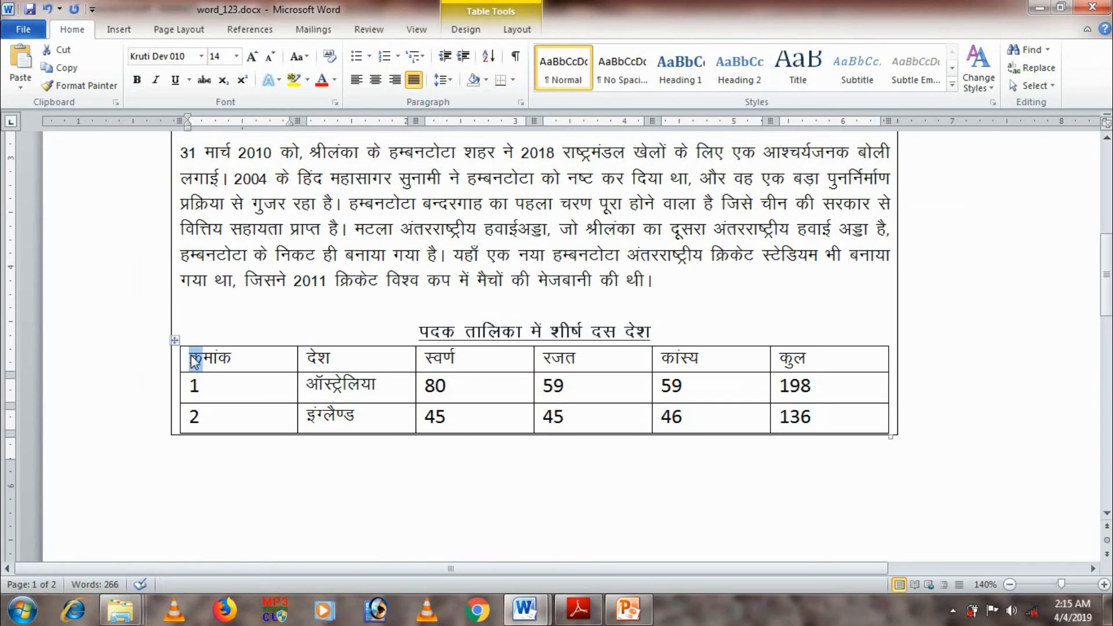
key(shift+Down)
key(shift+Down)
key(shift+Down)
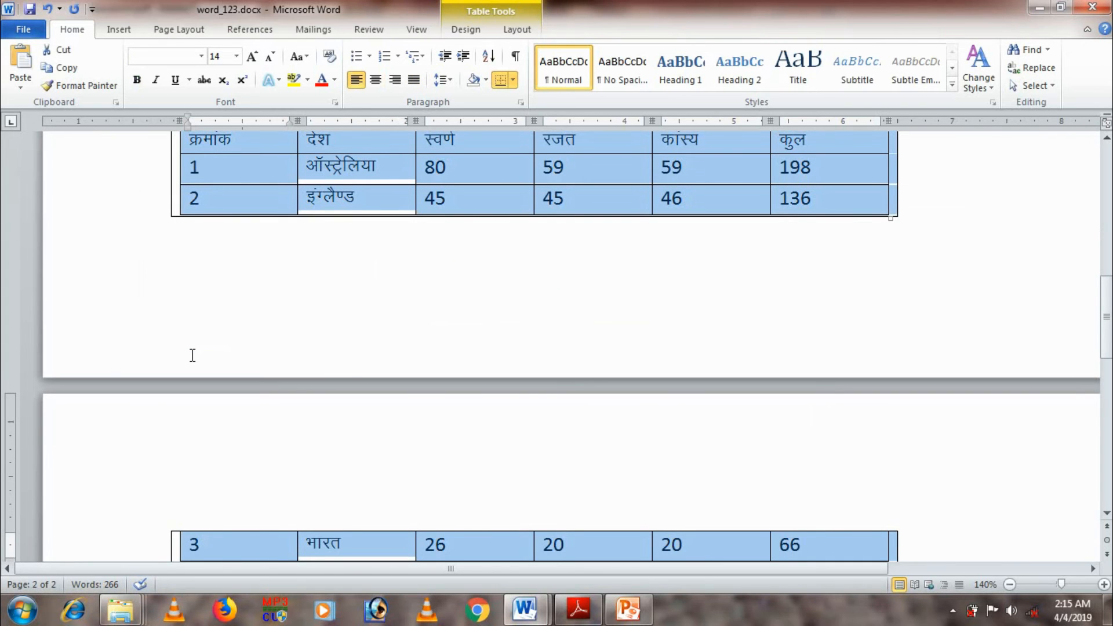
key(alt+Tab)
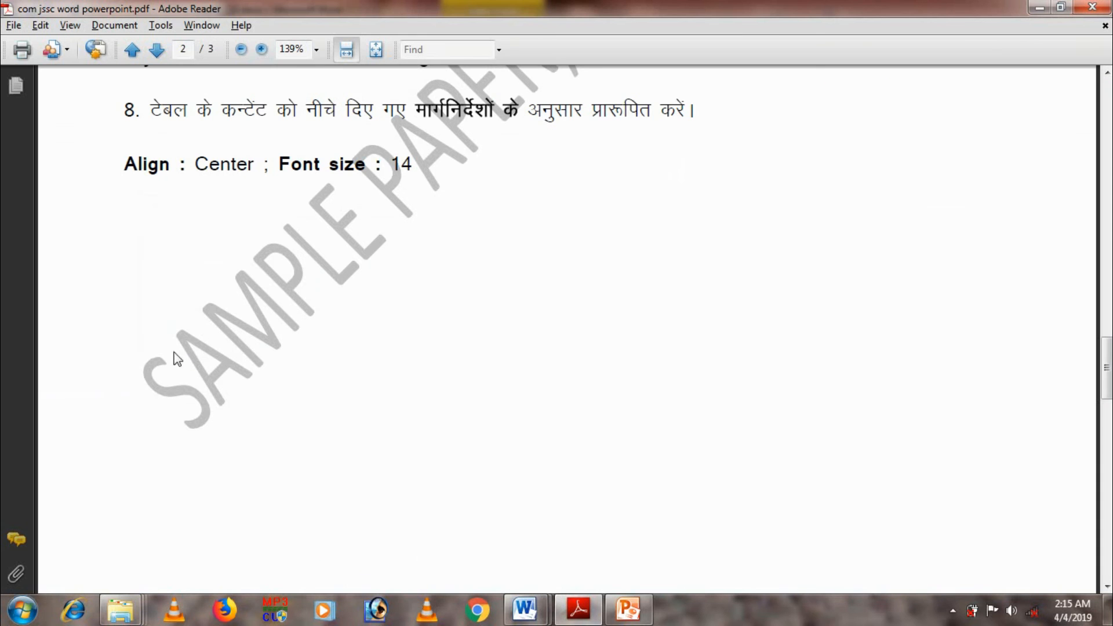
key(alt+Tab)
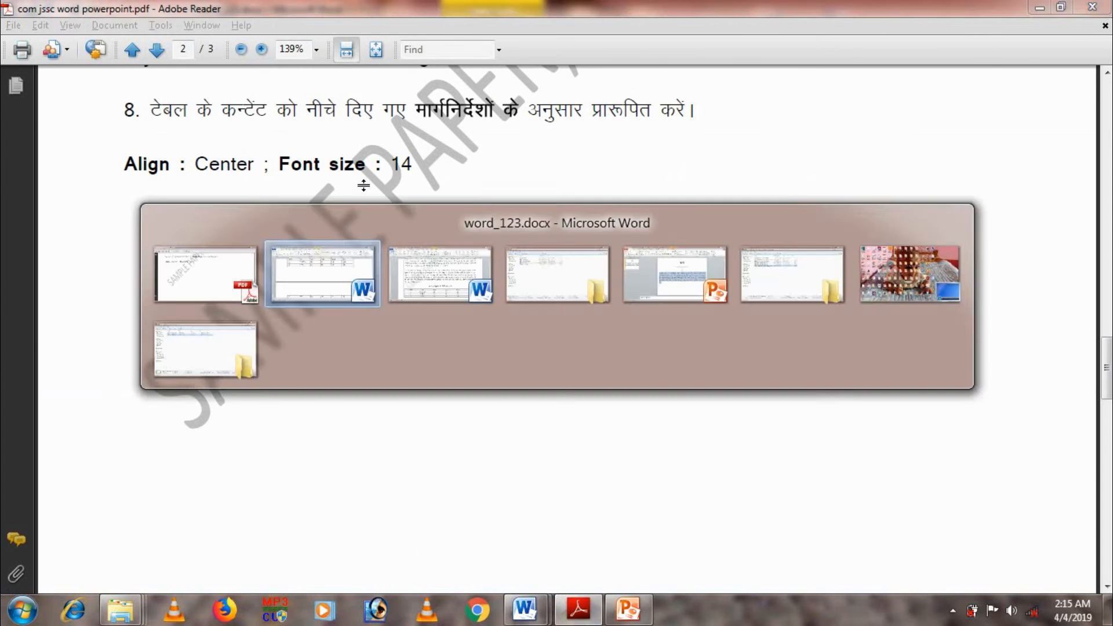
click(376, 80)
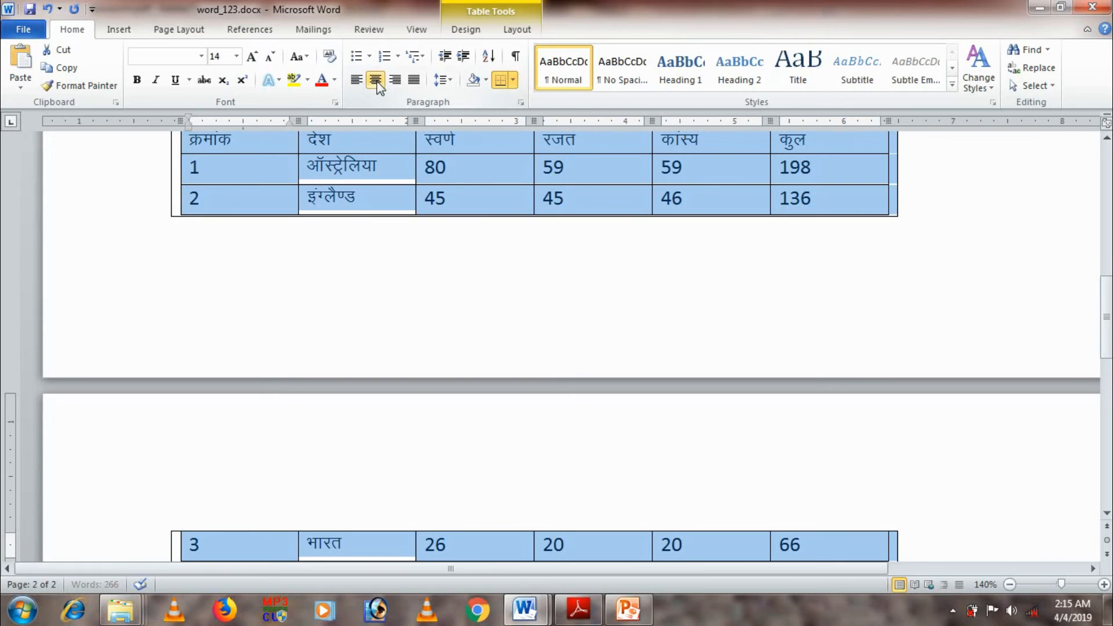
click(376, 86)
click(376, 86)
click(421, 282)
Center the text in all six columns of the medal table, from the क्रमांक column through the कुल column
click(191, 143)
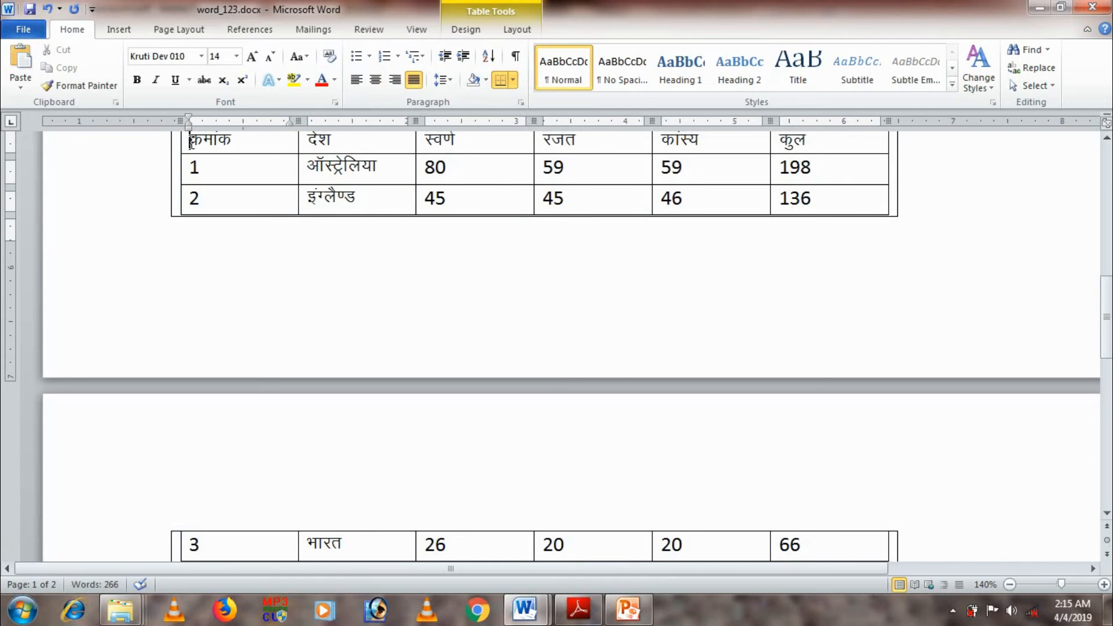
key(shift+Down)
key(shift+Down)
key(shift+Down)
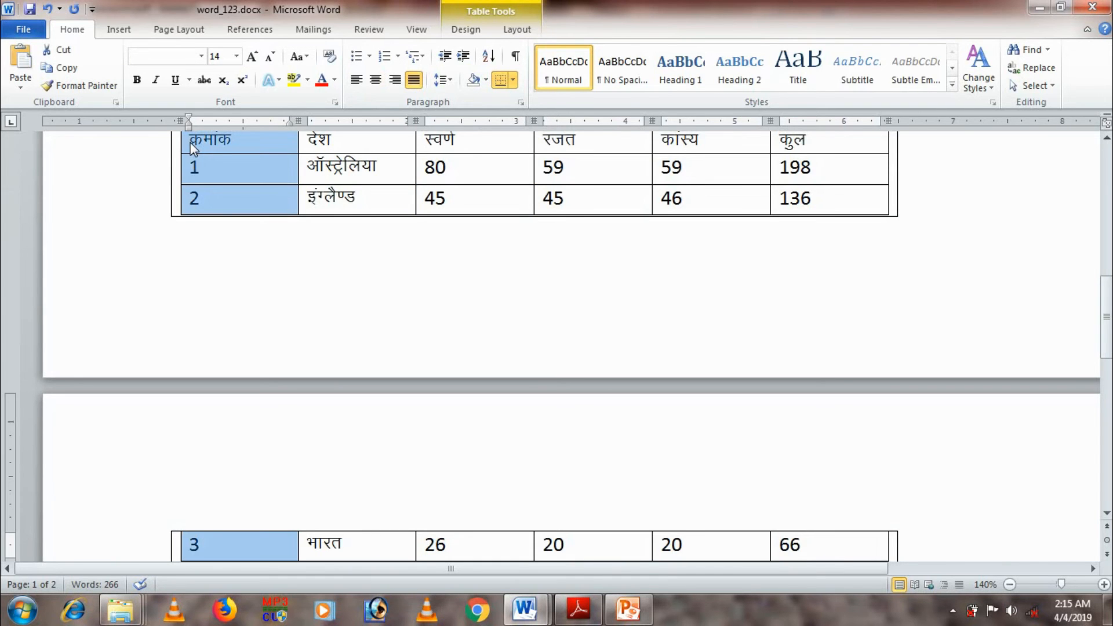
key(shift+Right)
key(shift+Right)
key(shift+Right)
key(shift+Right)
key(shift+Right)
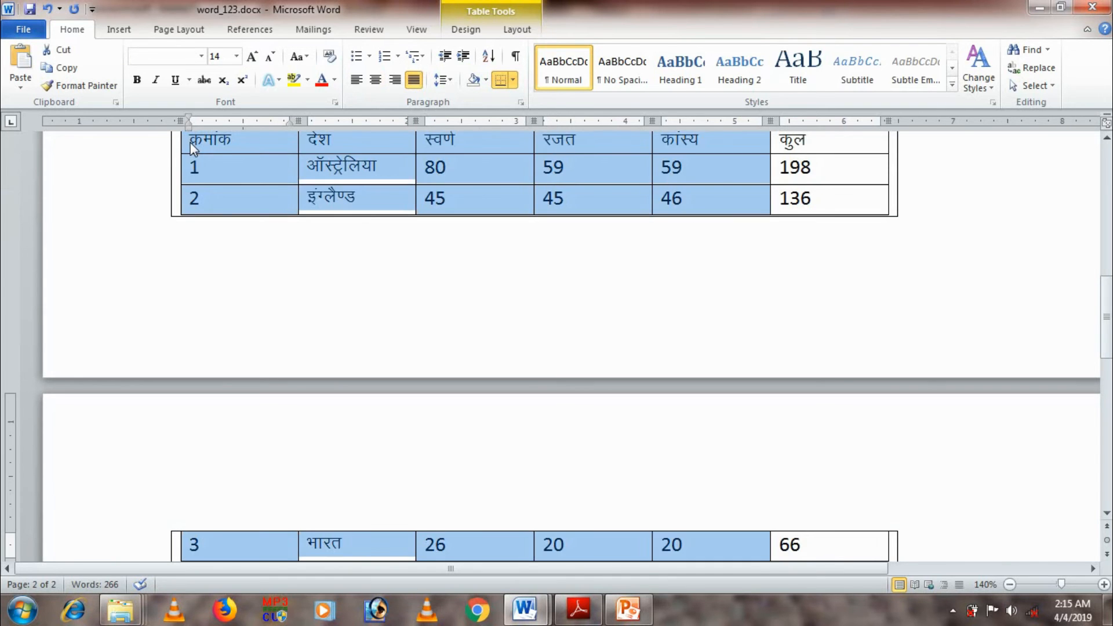
click(375, 83)
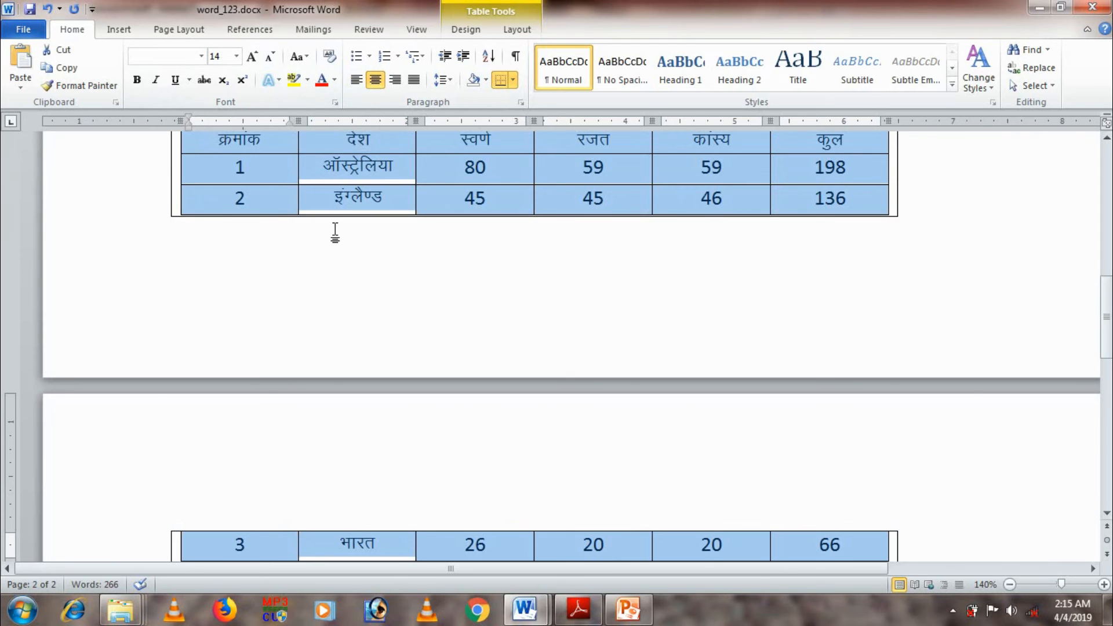
key(alt+Tab)
key(alt+Tab)
click(437, 271)
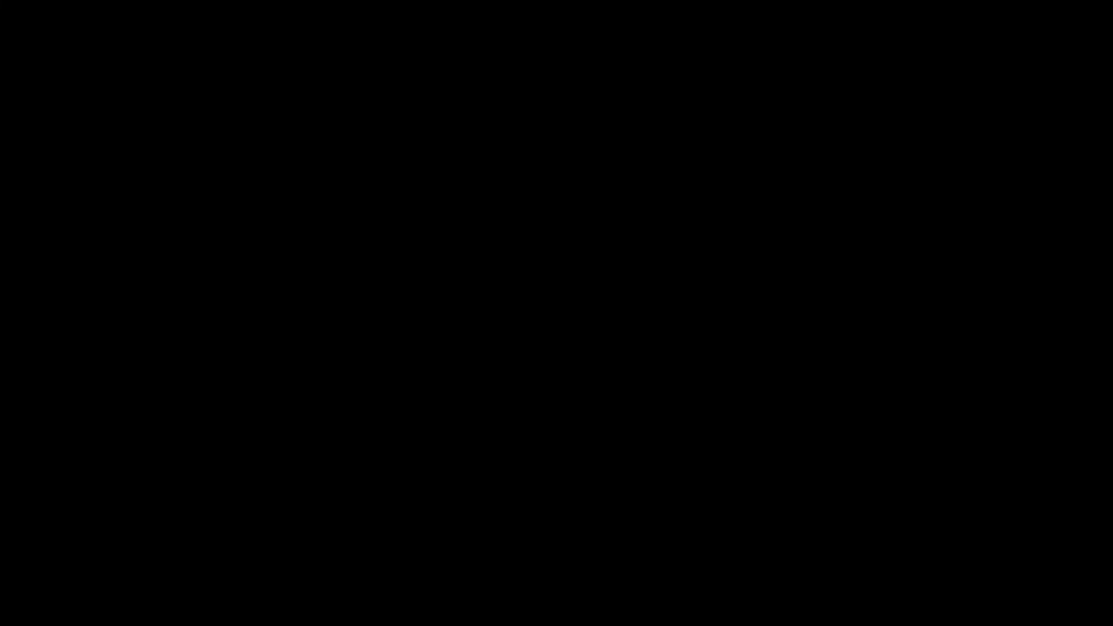